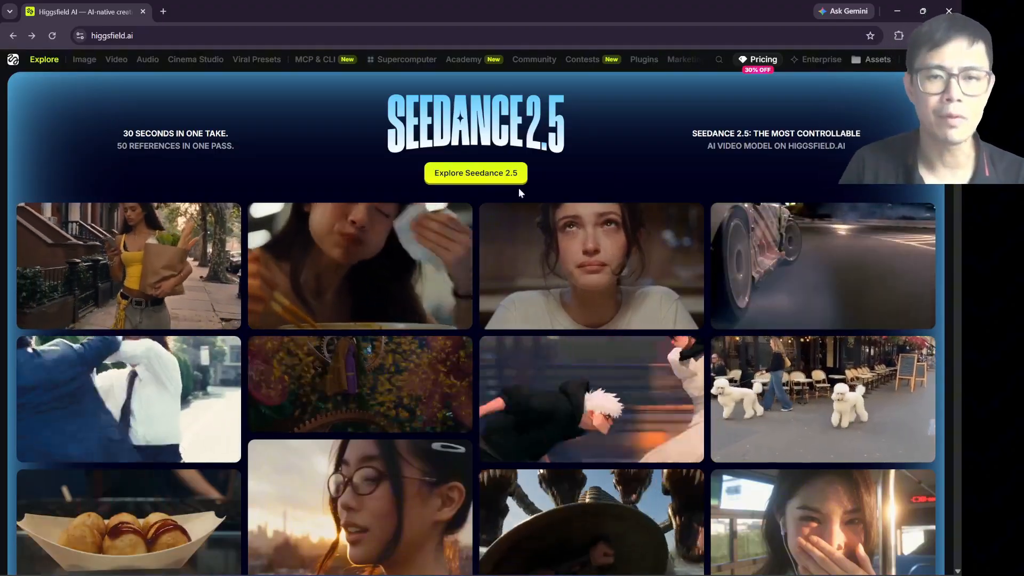
Step: Switch to CapCut and scrub through the four joined clips on the timeline up to the start of the last clip
{"action": "scroll", "coordinate": [411, 433], "scroll_direction": "down", "scroll_amount": 4}
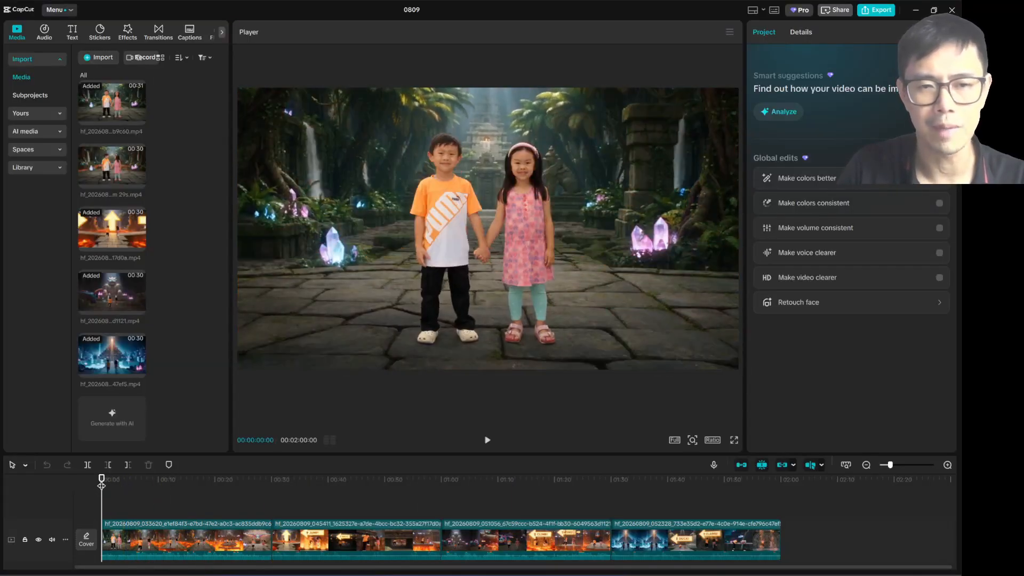
{"action": "left_click_drag", "start_coordinate": [101, 485], "coordinate": [272, 496]}
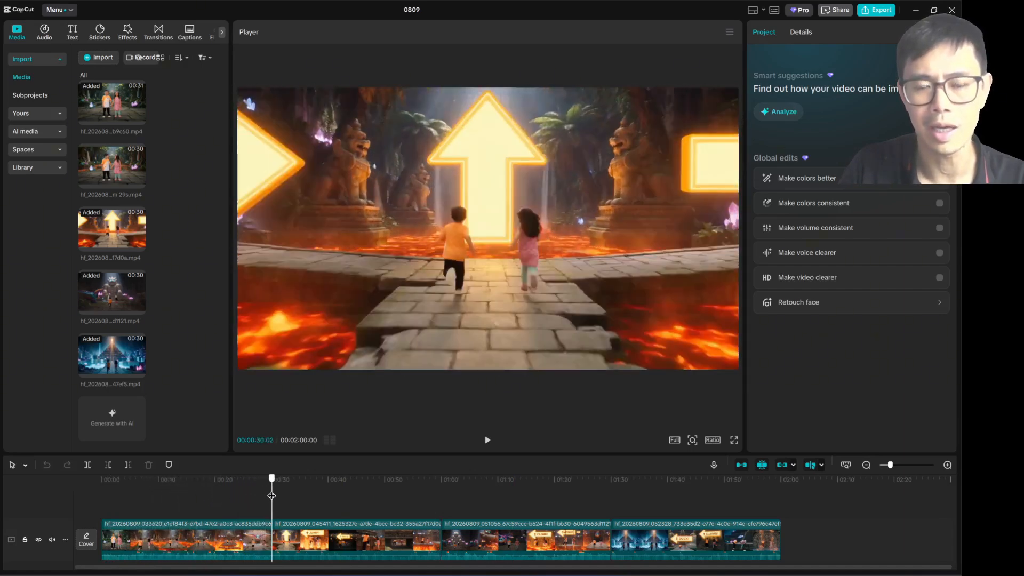
{"action": "left_click", "coordinate": [291, 533]}
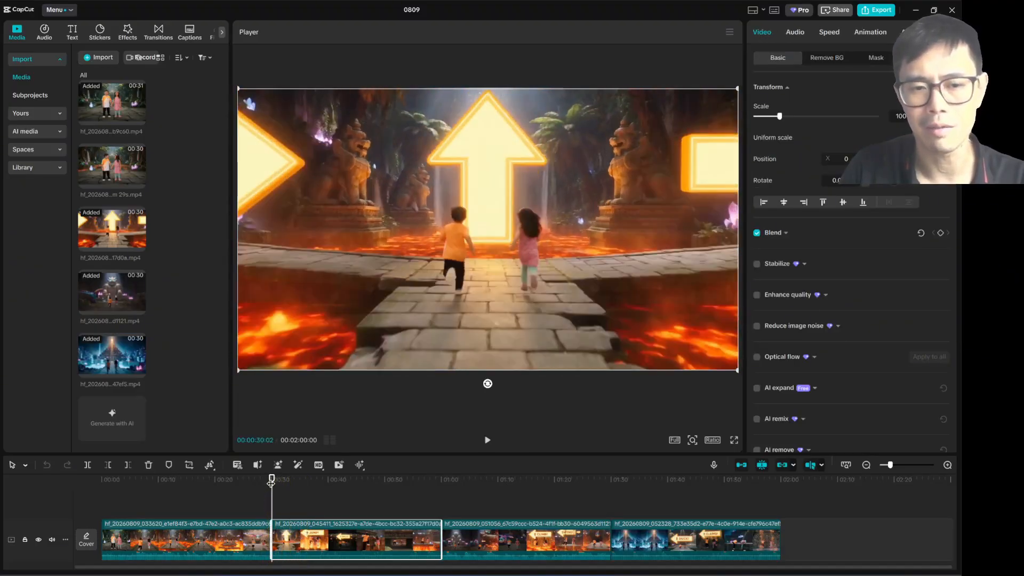
{"action": "left_click_drag", "start_coordinate": [271, 482], "coordinate": [448, 484]}
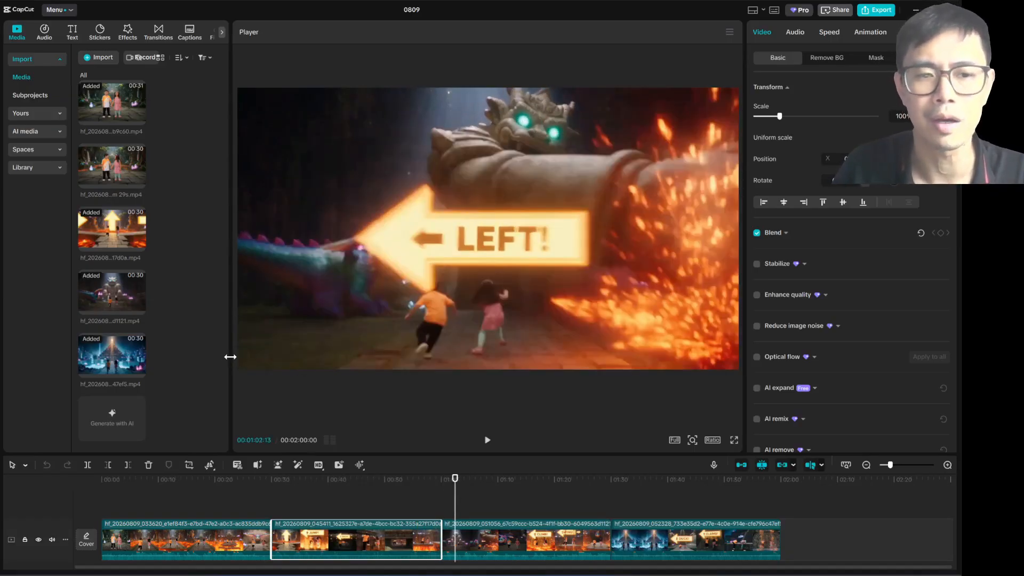
{"action": "left_click_drag", "start_coordinate": [230, 356], "coordinate": [231, 357]}
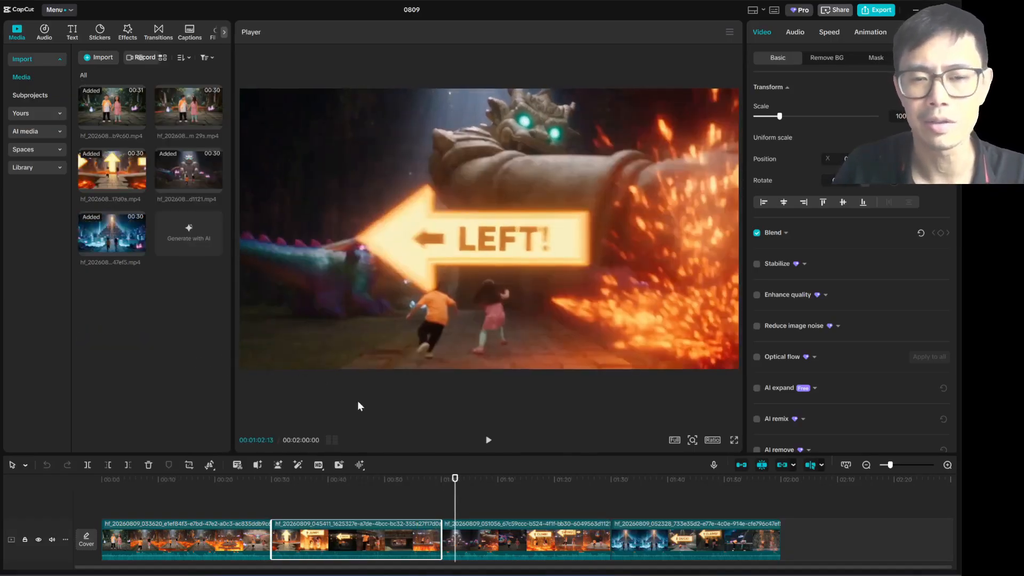
{"action": "left_click_drag", "start_coordinate": [455, 479], "coordinate": [609, 493]}
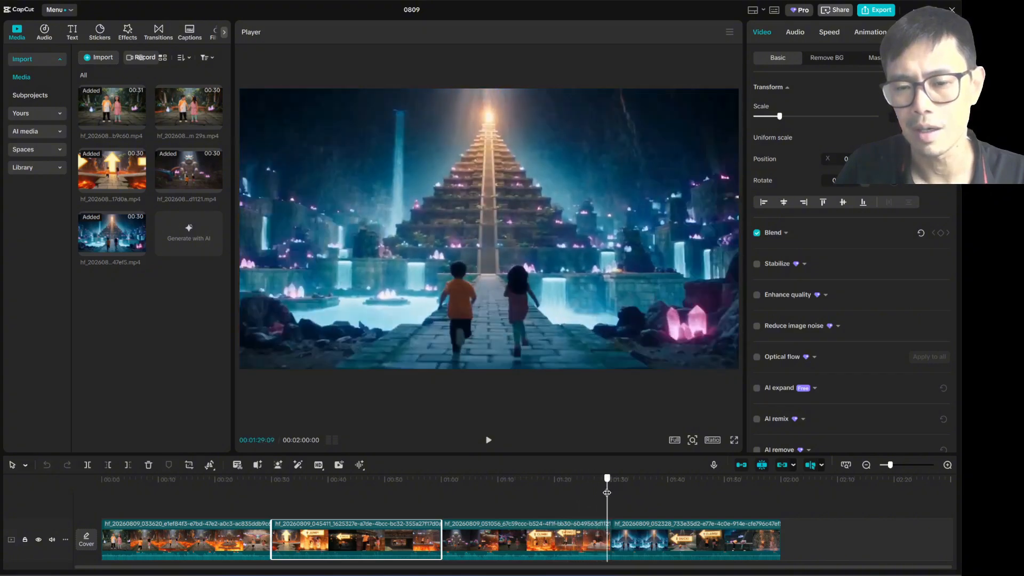
Step: Play the timeline from about 1:29 to review the transition into the last clip
{"action": "key", "text": "space"}
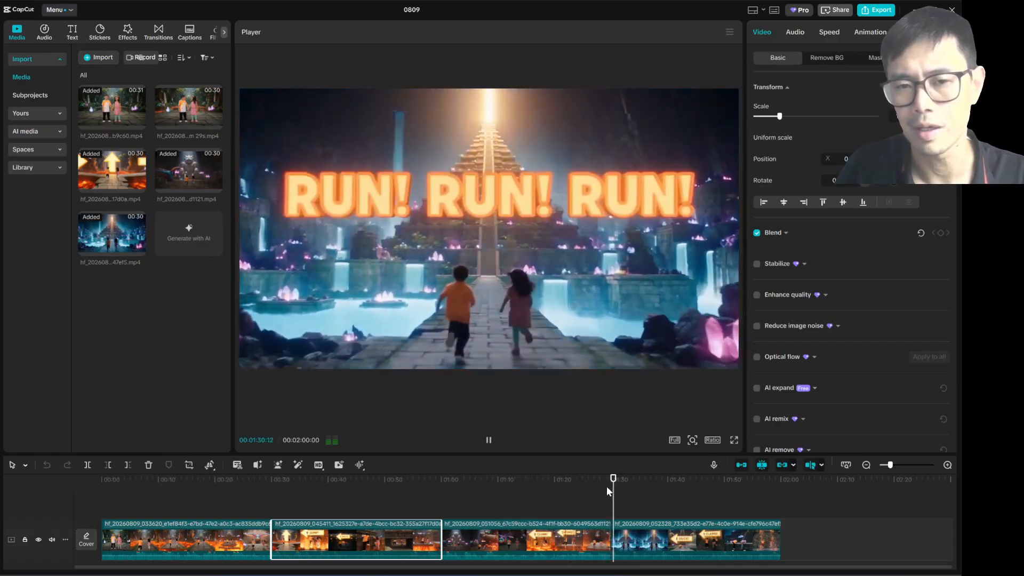
{"action": "key", "text": "space"}
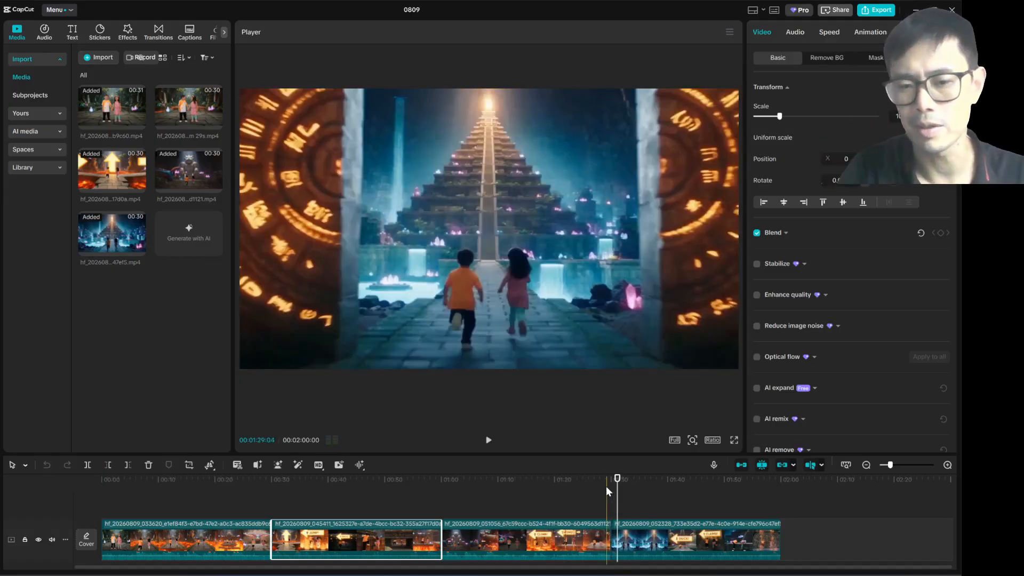
{"action": "key", "text": "space"}
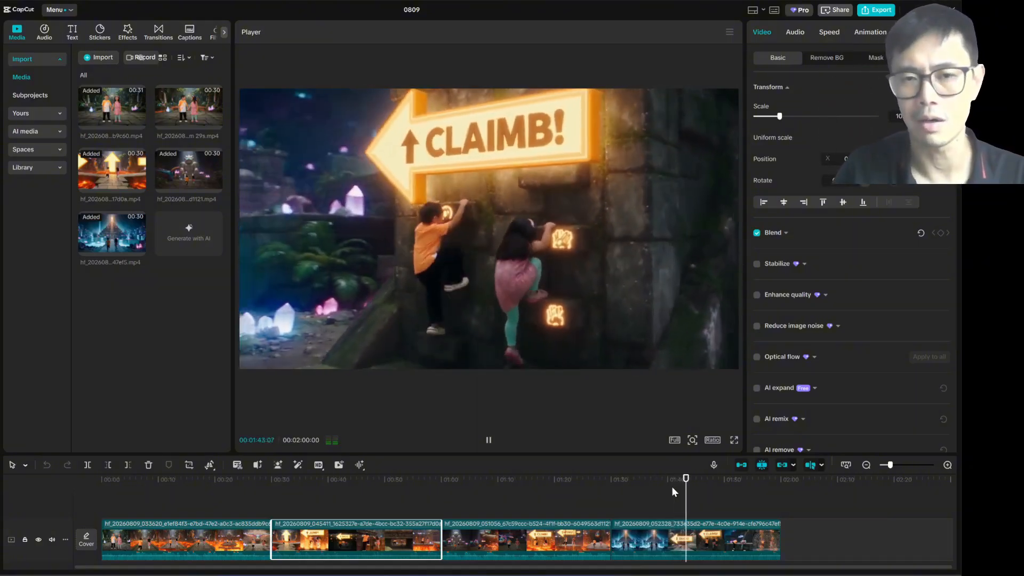
{"action": "key", "text": "space"}
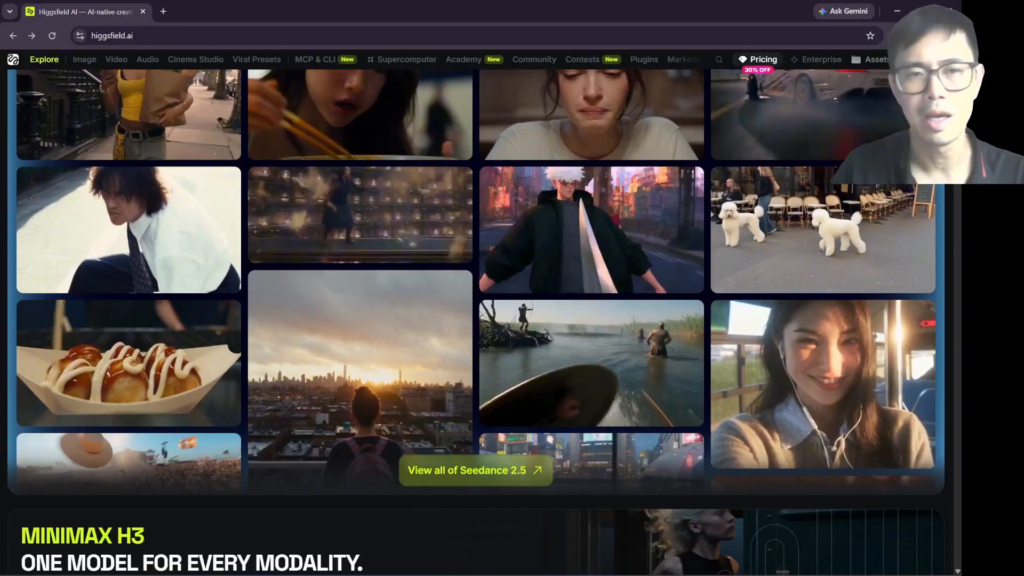
Step: Switch to Higgsfield's video creation page and select the Seedance 2.5 model
{"action": "scroll", "coordinate": [329, 277], "scroll_direction": "up", "scroll_amount": 5}
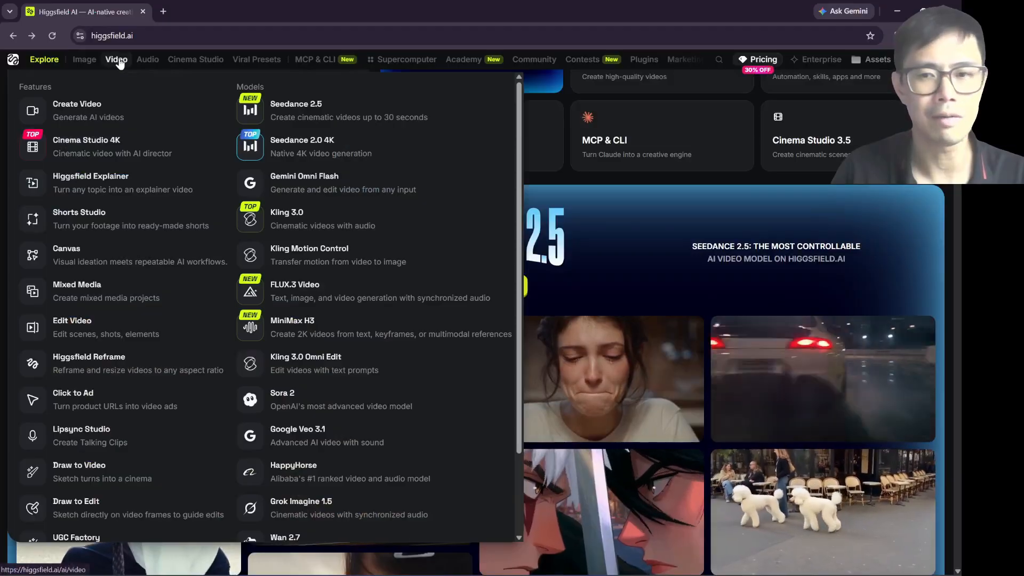
{"action": "left_click", "coordinate": [120, 62]}
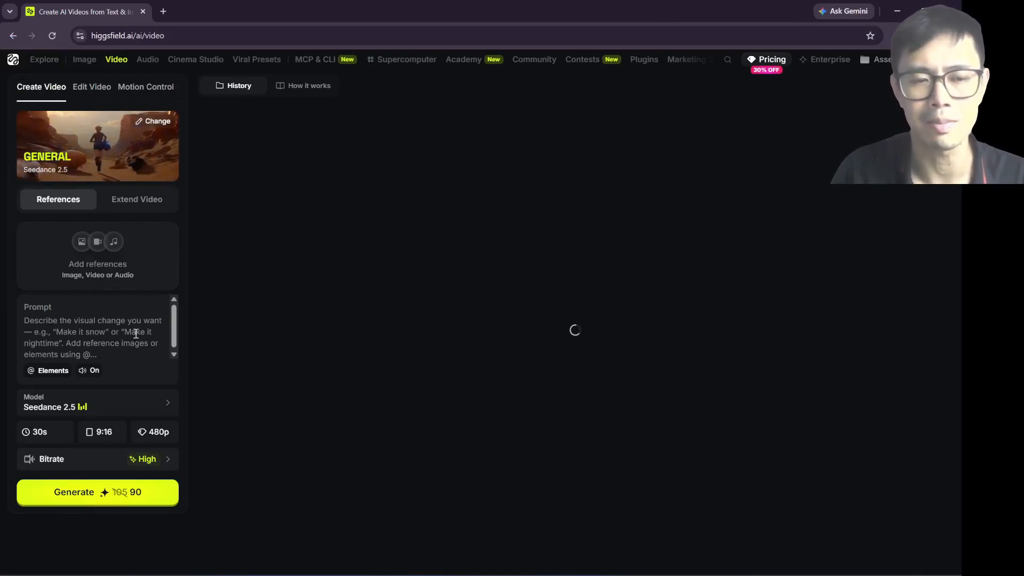
{"action": "left_click", "coordinate": [113, 405]}
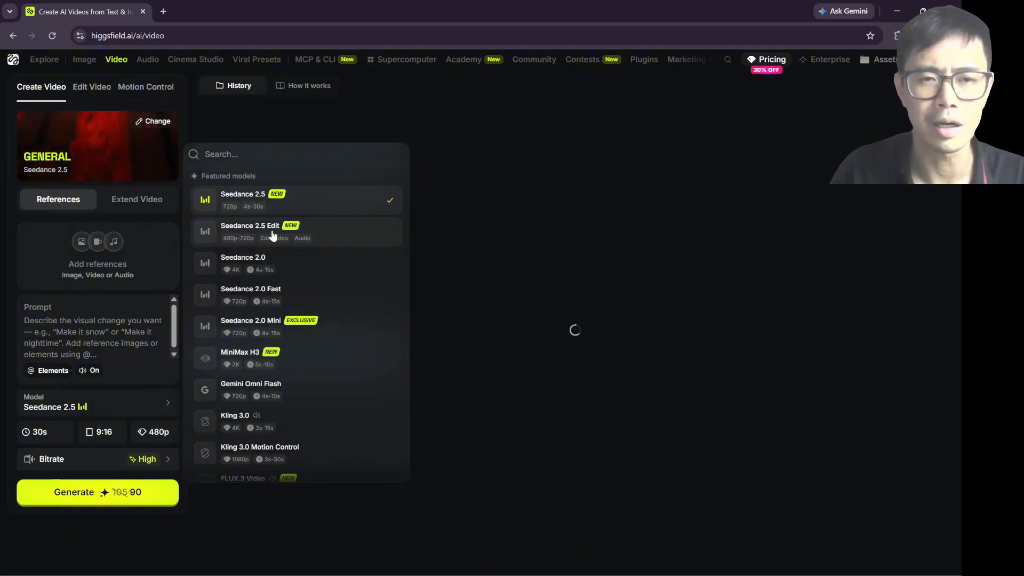
{"action": "left_click", "coordinate": [256, 203]}
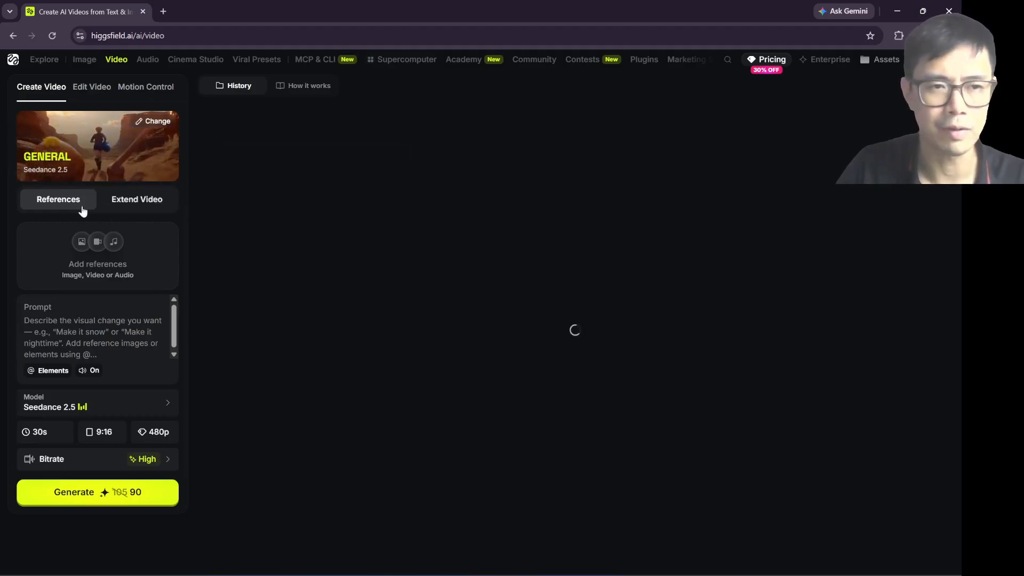
Step: Switch to Extend Video mode, try the Backward extend direction and restore Forward extend
{"action": "left_click", "coordinate": [133, 206]}
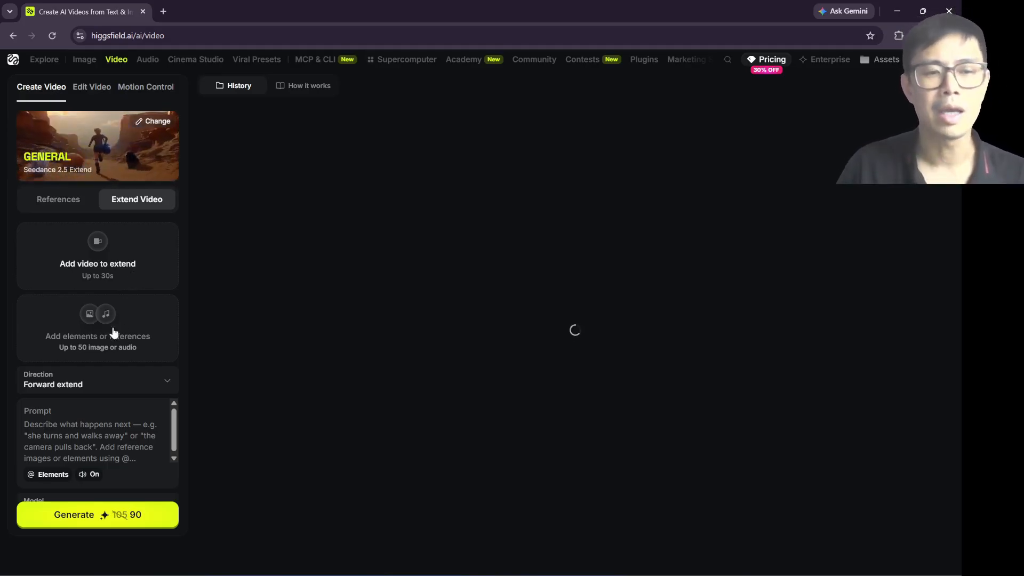
{"action": "scroll", "coordinate": [98, 325], "scroll_direction": "down", "scroll_amount": 1}
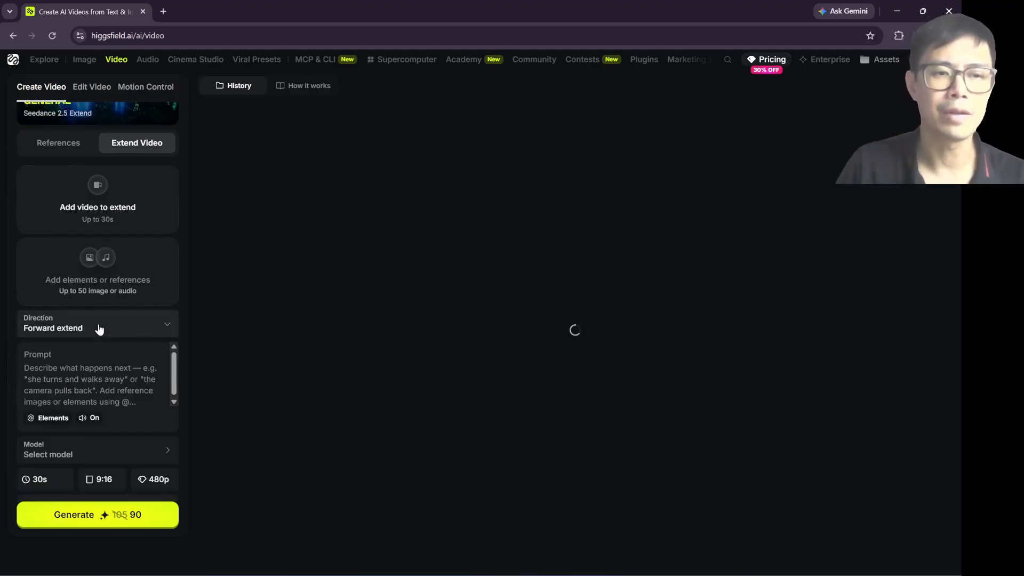
{"action": "left_click", "coordinate": [98, 329]}
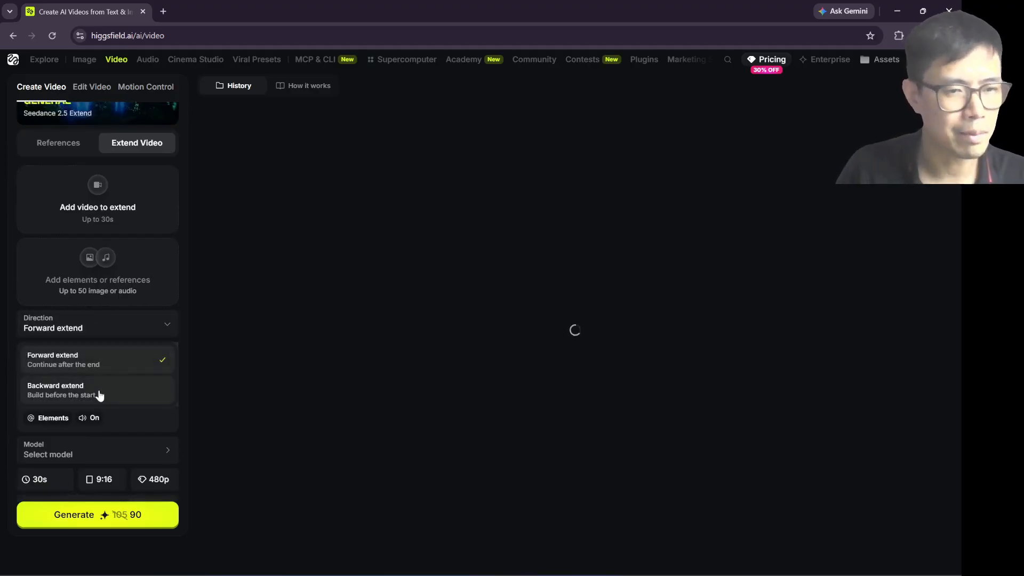
{"action": "left_click", "coordinate": [94, 397]}
{"action": "left_click", "coordinate": [95, 335]}
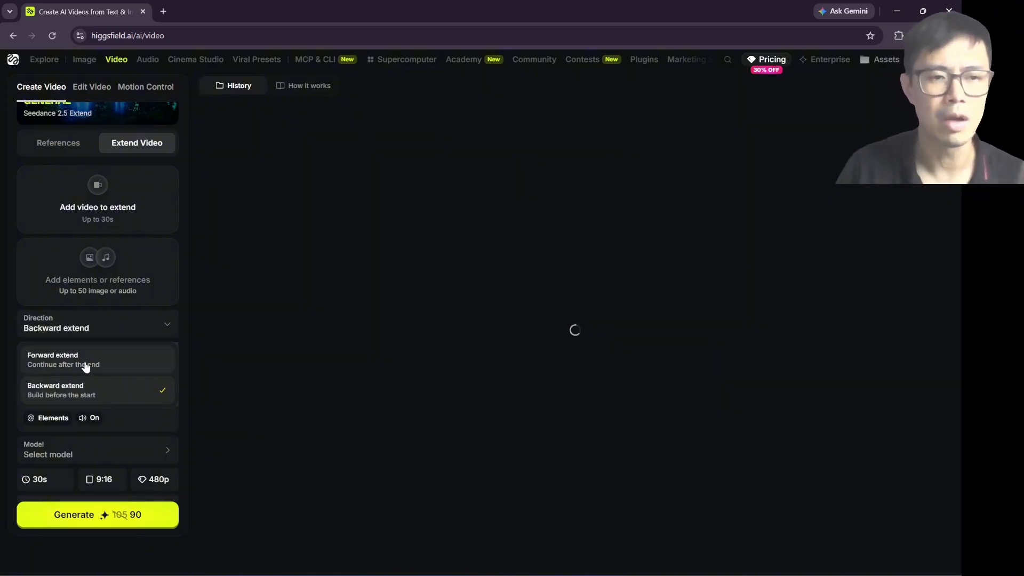
{"action": "left_click", "coordinate": [105, 366]}
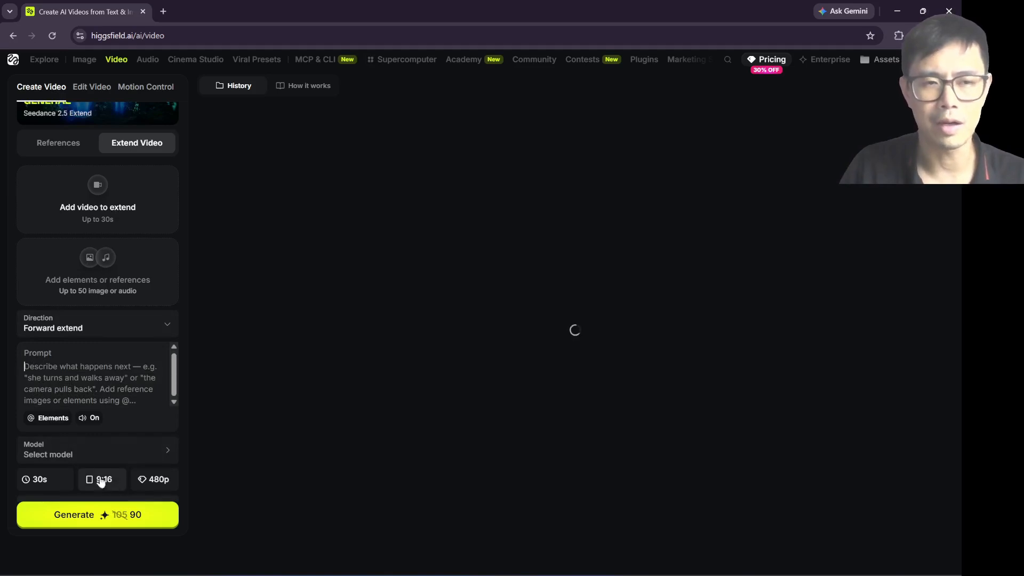
Step: Compare References mode with Extend Video mode and browse the video generations for a clip to extend
{"action": "scroll", "coordinate": [120, 229], "scroll_direction": "up", "scroll_amount": 1}
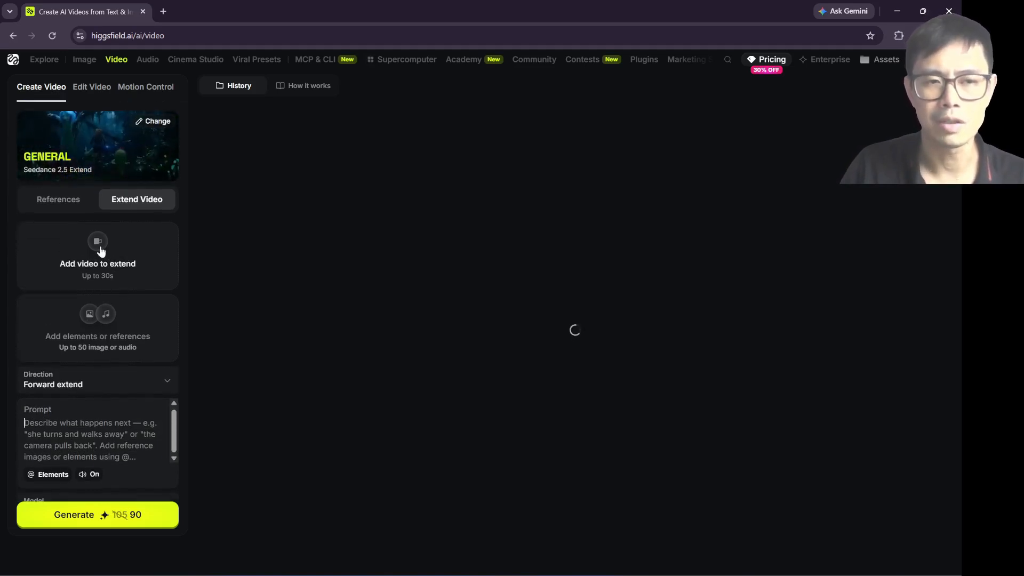
{"action": "left_click", "coordinate": [69, 202]}
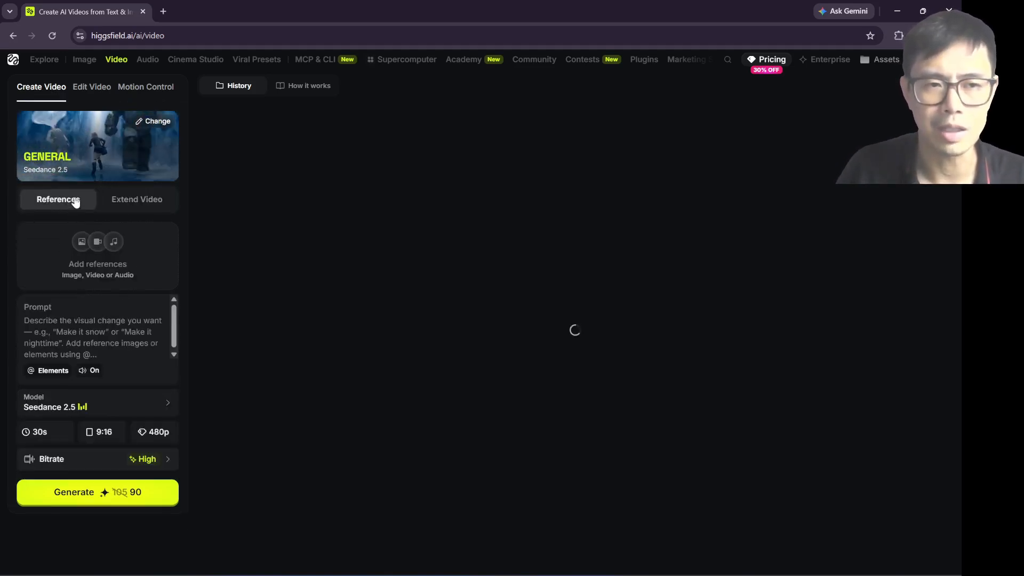
{"action": "left_click", "coordinate": [122, 202]}
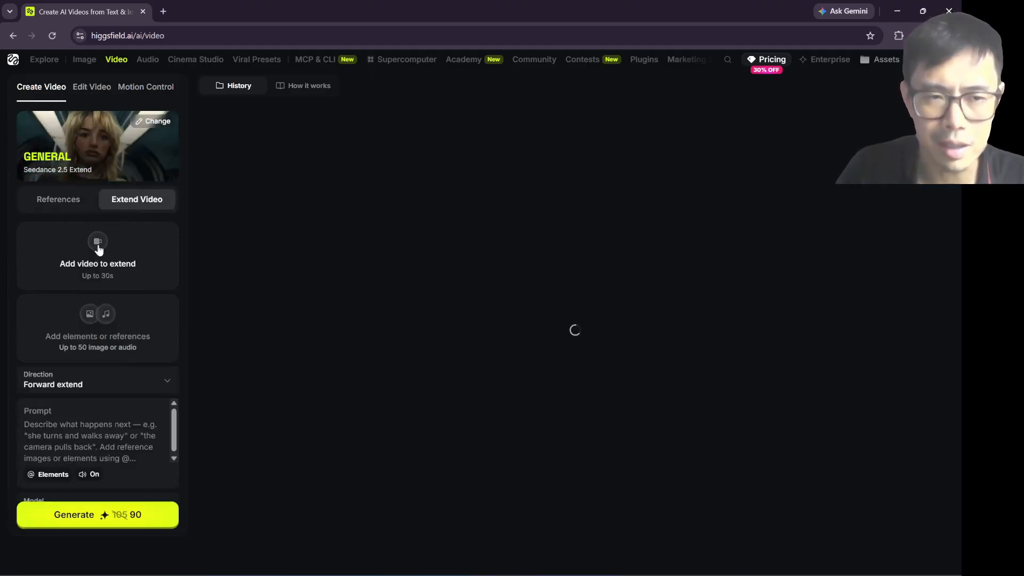
{"action": "left_click", "coordinate": [98, 246]}
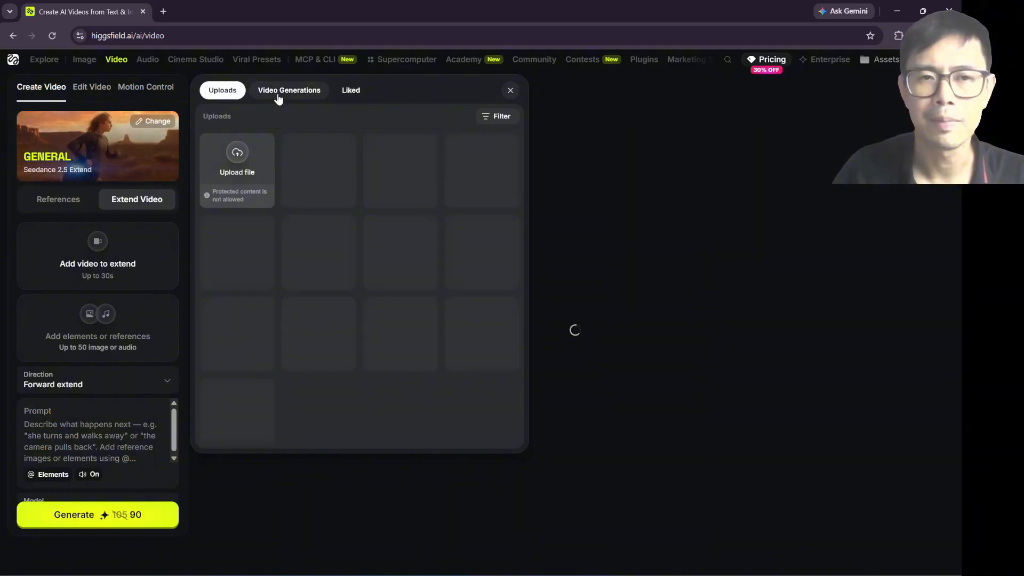
{"action": "left_click", "coordinate": [279, 94]}
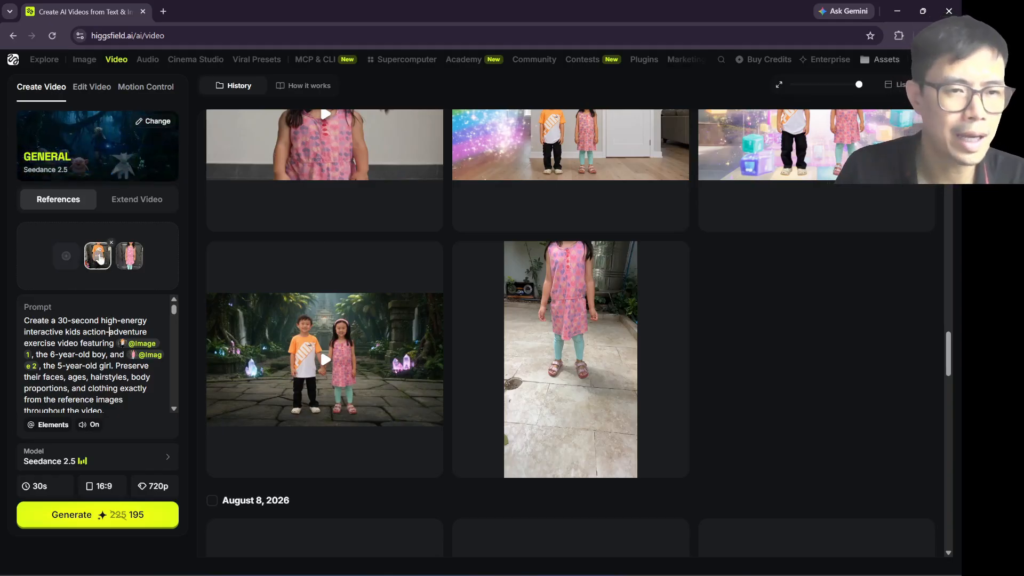
Step: Examine the uploaded media offered as references, including the two selected images of the boy and girl
{"action": "left_click", "coordinate": [67, 256]}
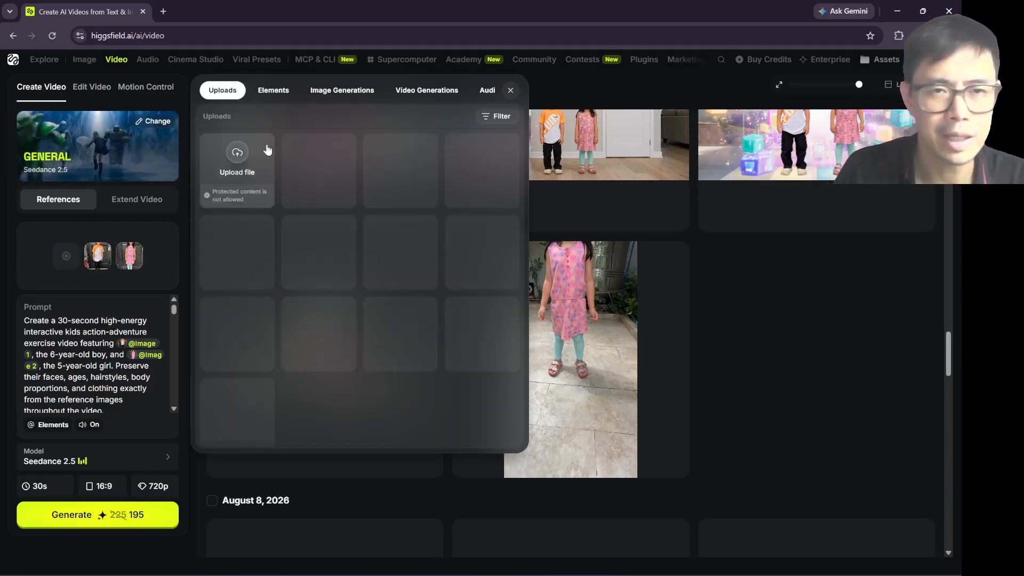
{"action": "scroll", "coordinate": [341, 293], "scroll_direction": "down", "scroll_amount": 1}
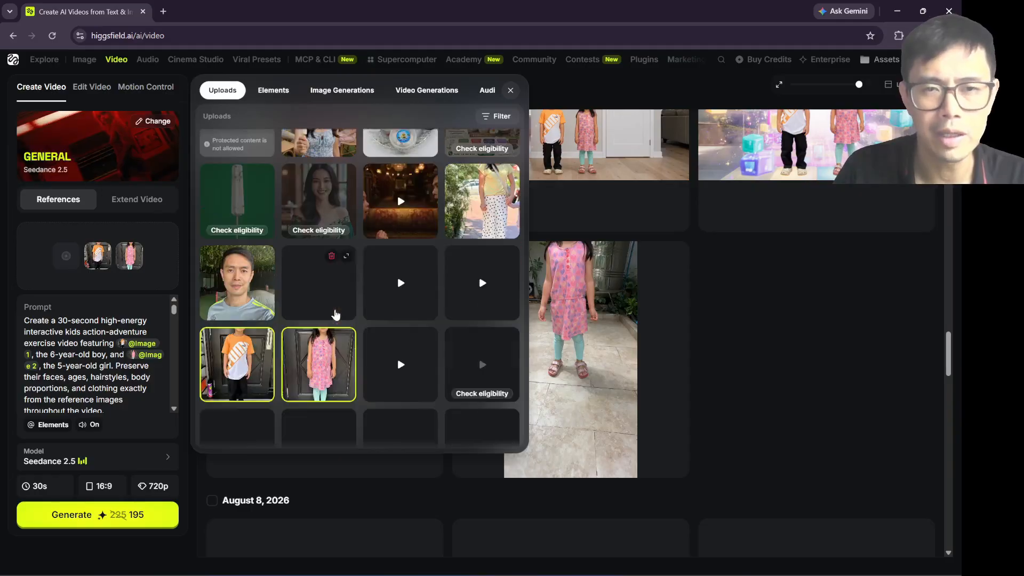
{"action": "scroll", "coordinate": [314, 343], "scroll_direction": "down", "scroll_amount": 1}
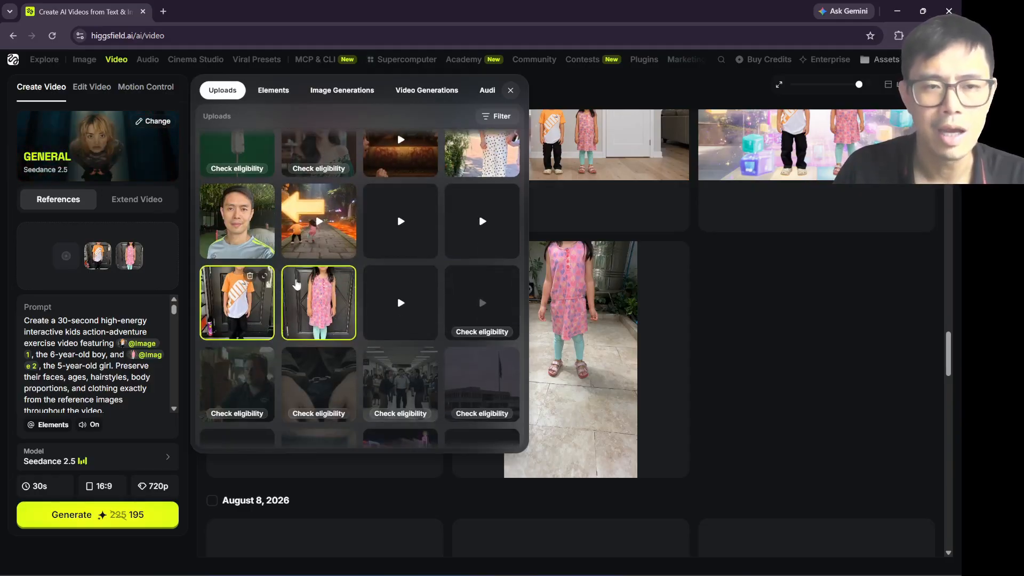
{"action": "left_click", "coordinate": [72, 326]}
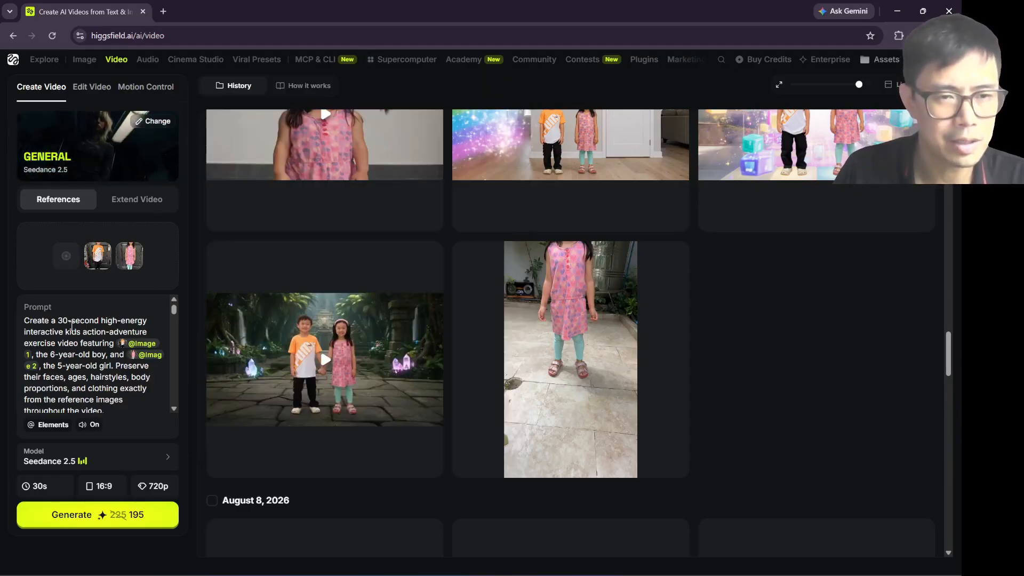
Step: Read through the prompt describing the 30-second kids action-adventure exercise video
{"action": "scroll", "coordinate": [102, 363], "scroll_direction": "down", "scroll_amount": 10}
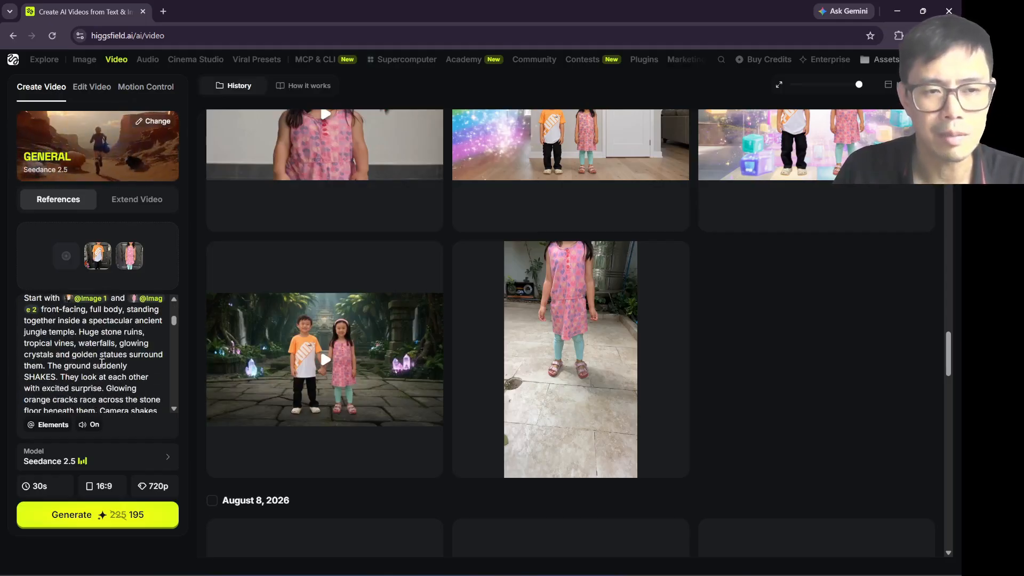
{"action": "scroll", "coordinate": [101, 363], "scroll_direction": "down", "scroll_amount": 10}
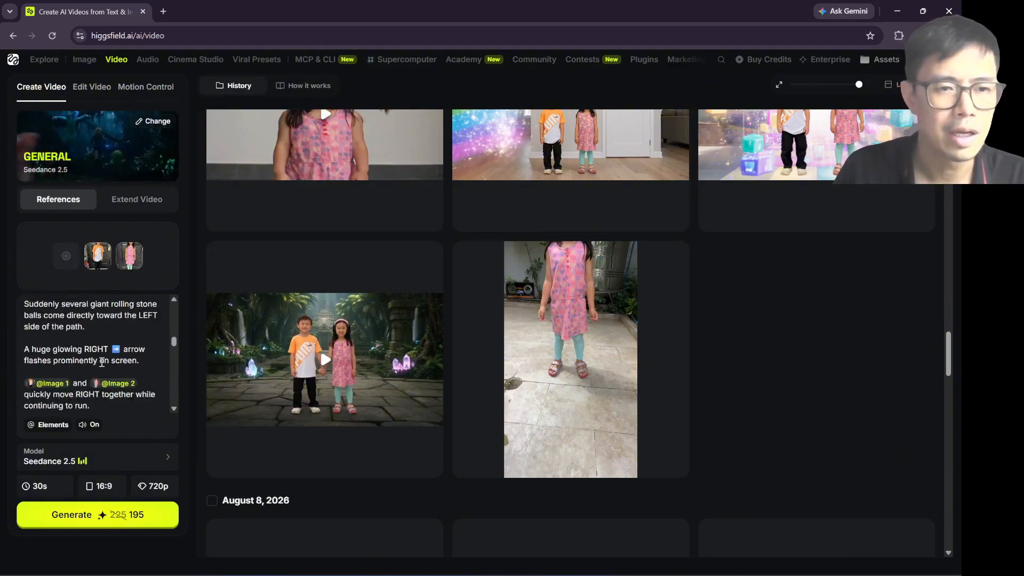
{"action": "scroll", "coordinate": [102, 363], "scroll_direction": "down", "scroll_amount": 8}
{"action": "scroll", "coordinate": [102, 362], "scroll_direction": "up", "scroll_amount": 20}
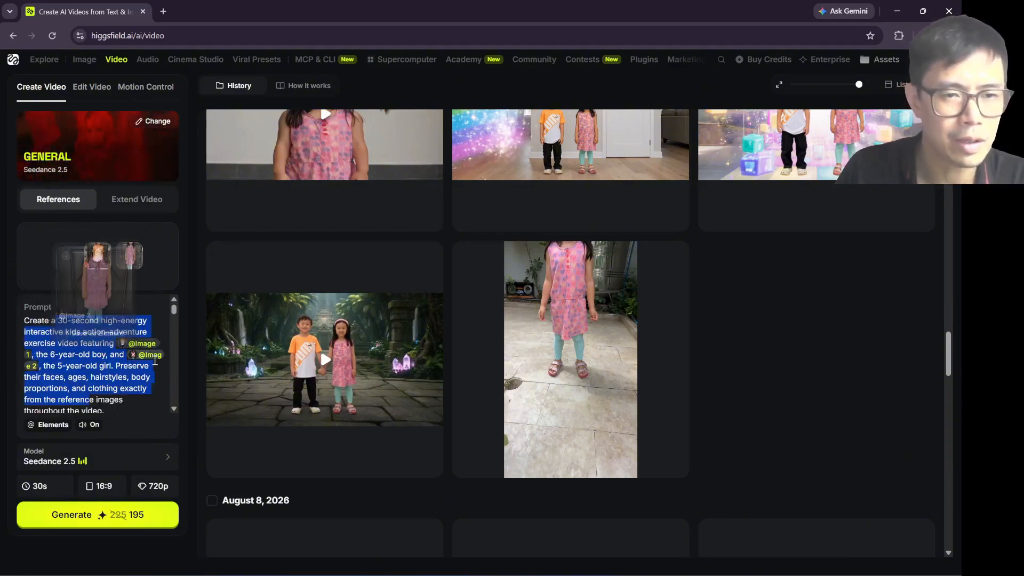
Step: Review the duration and aspect ratio options for the video, keeping 30s and 16:9
{"action": "left_click", "coordinate": [46, 489]}
{"action": "left_click_drag", "start_coordinate": [103, 452], "coordinate": [193, 451]}
{"action": "left_click", "coordinate": [103, 490]}
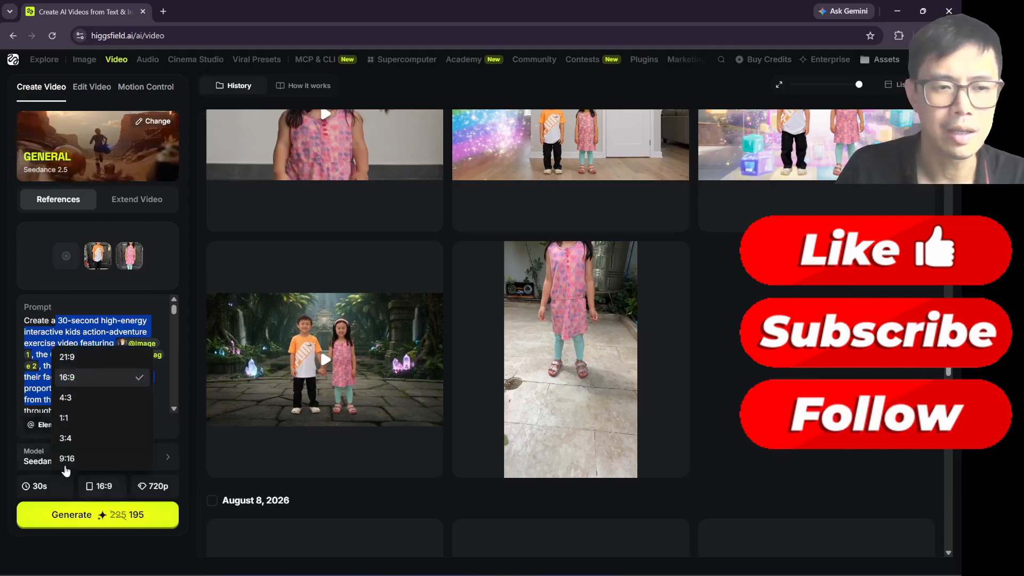
{"action": "left_click", "coordinate": [52, 342]}
{"action": "left_click", "coordinate": [76, 331]}
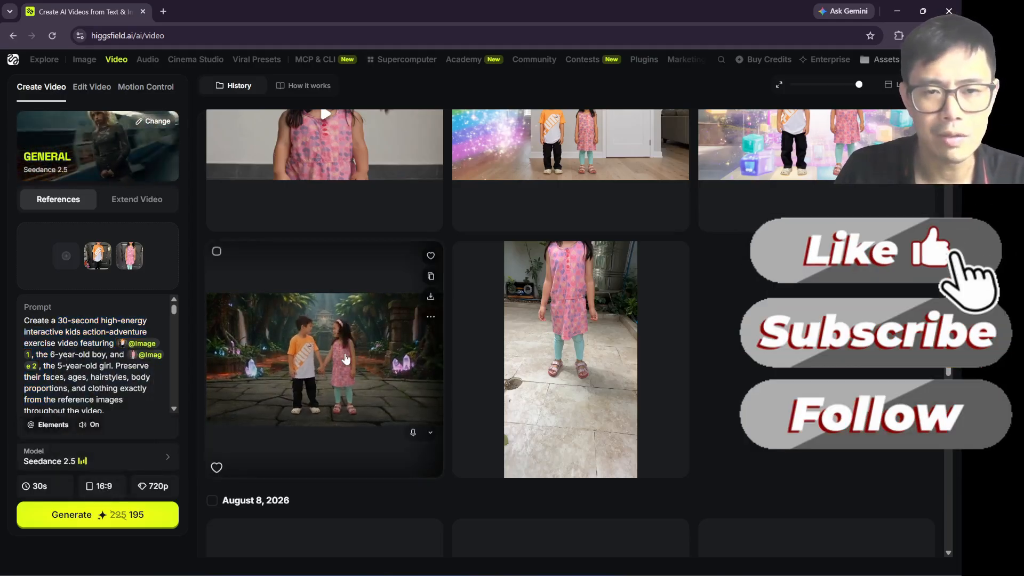
Step: Open the generated jungle temple video, mute it and skip to near its end
{"action": "left_click", "coordinate": [345, 353]}
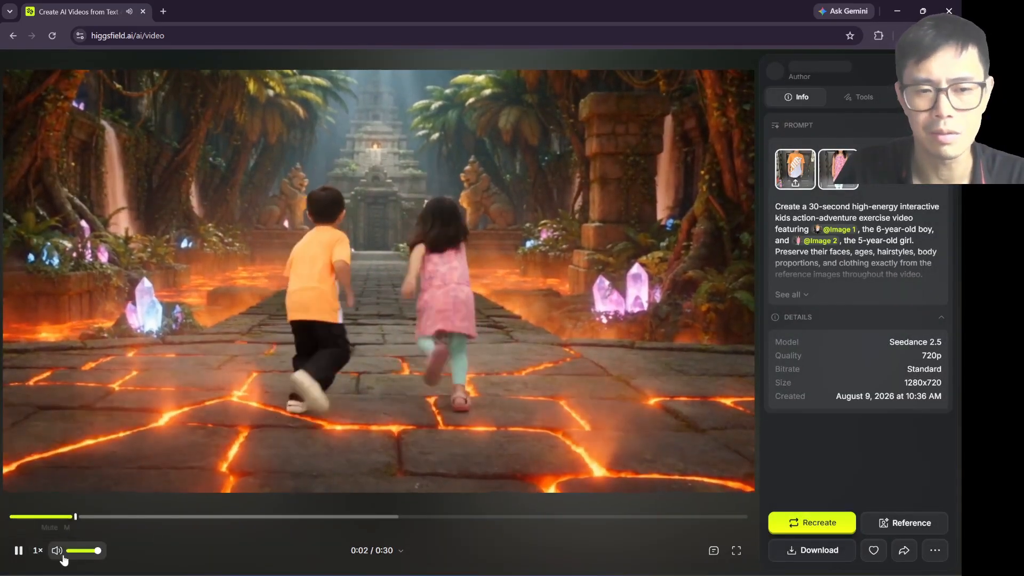
{"action": "left_click", "coordinate": [58, 551]}
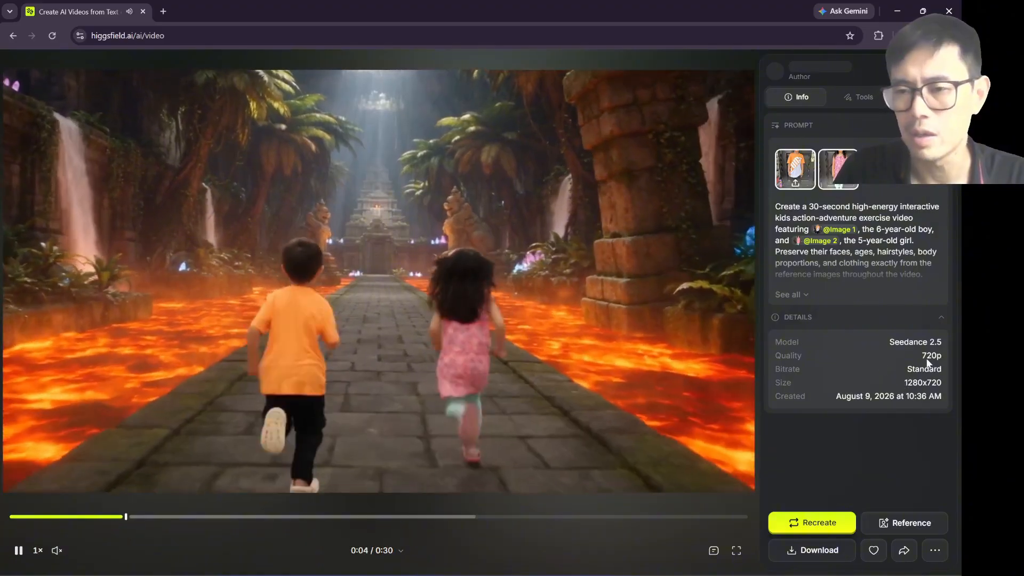
{"action": "left_click", "coordinate": [735, 517]}
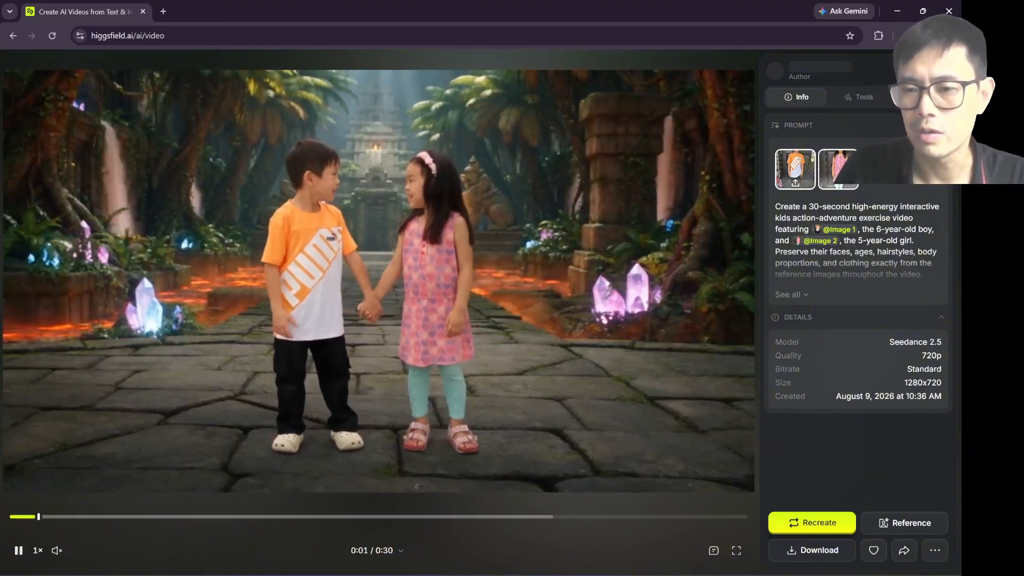
Step: Close the video preview, switch to extending a video and choose the generated jungle temple clip of the boy and girl as its source
{"action": "key", "text": "Escape"}
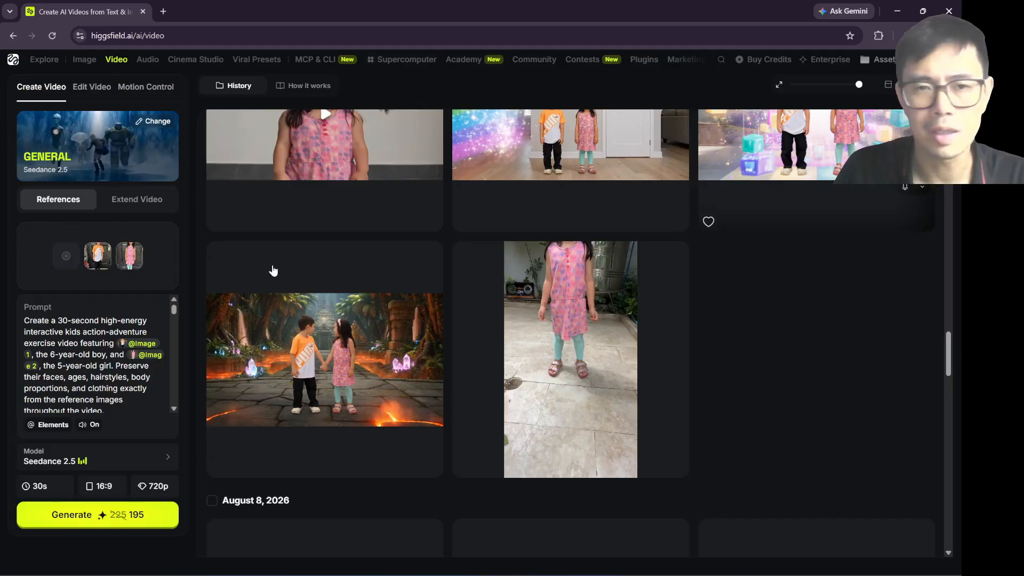
{"action": "left_click", "coordinate": [142, 201]}
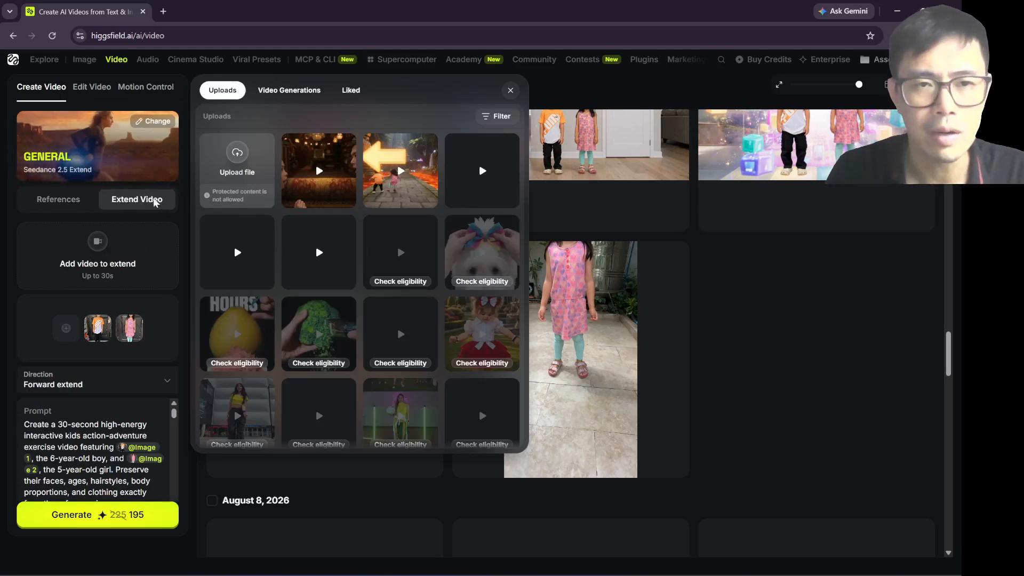
{"action": "left_click", "coordinate": [265, 95]}
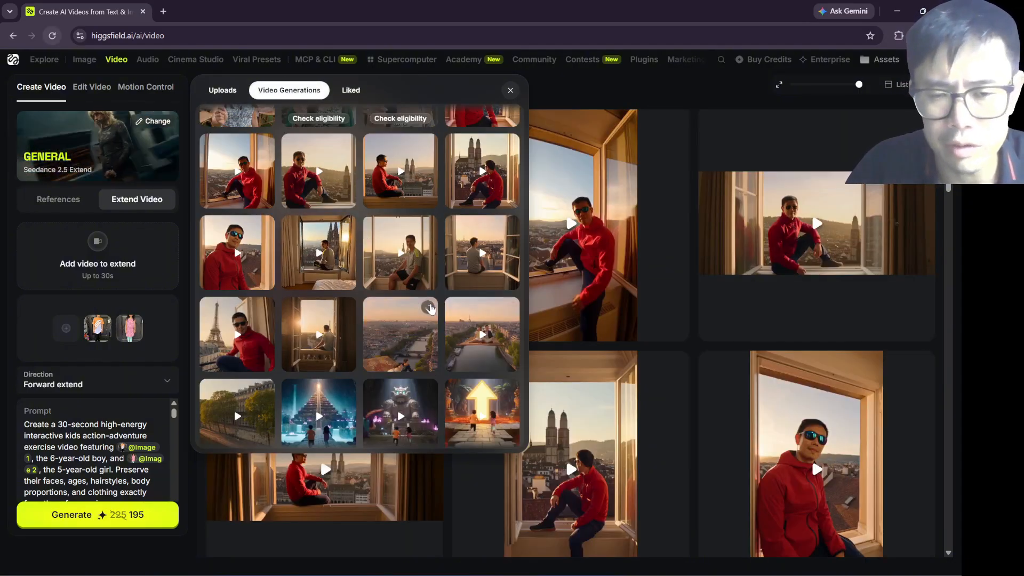
{"action": "scroll", "coordinate": [320, 314], "scroll_direction": "down", "scroll_amount": 2}
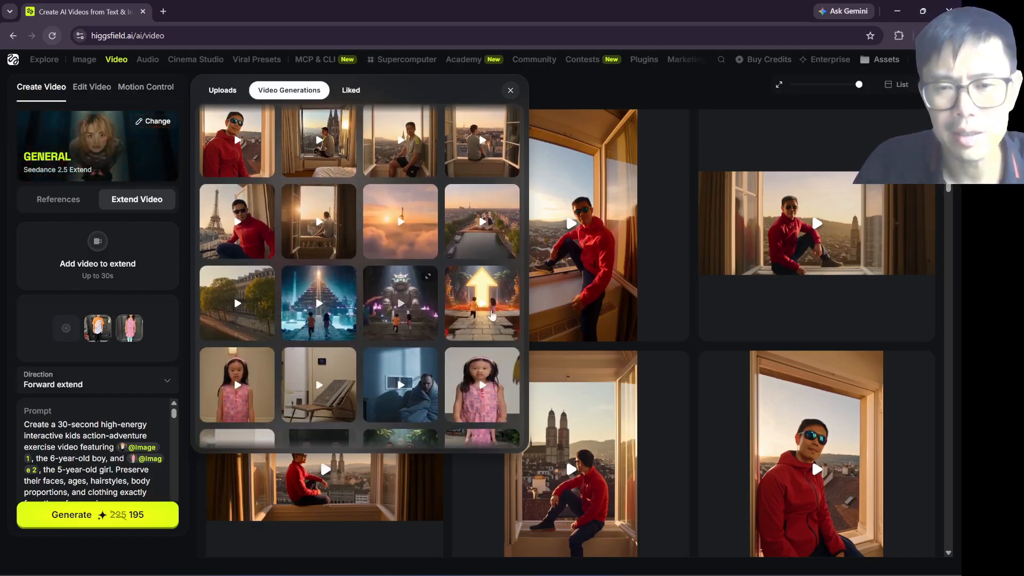
{"action": "scroll", "coordinate": [469, 327], "scroll_direction": "down", "scroll_amount": 1}
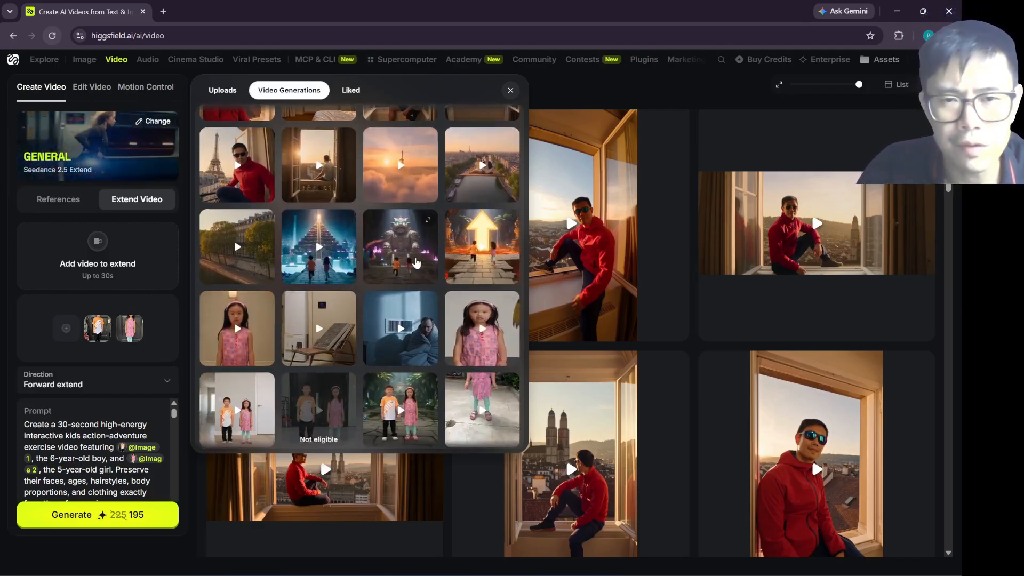
{"action": "scroll", "coordinate": [416, 262], "scroll_direction": "down", "scroll_amount": 2}
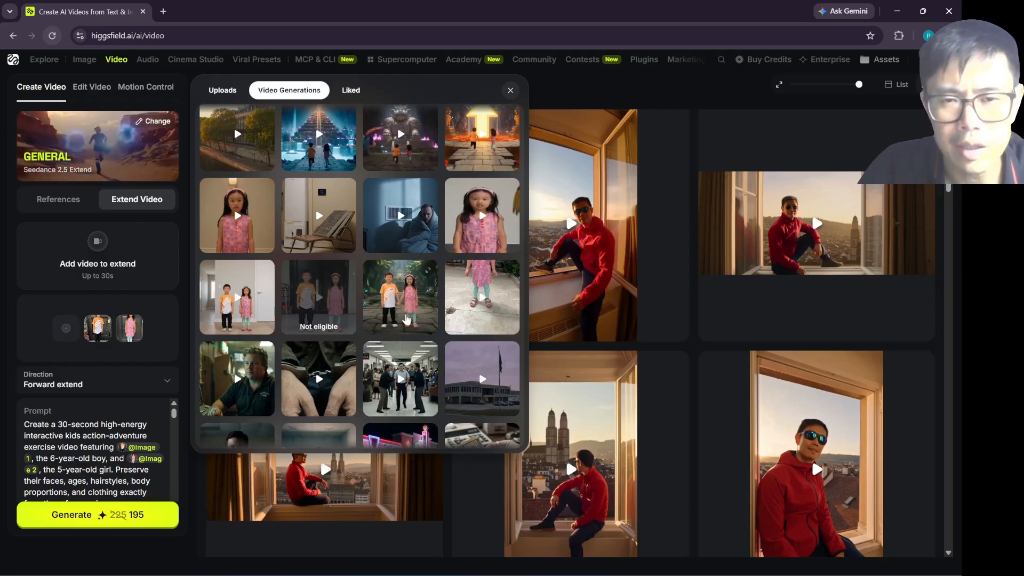
{"action": "left_click", "coordinate": [406, 316]}
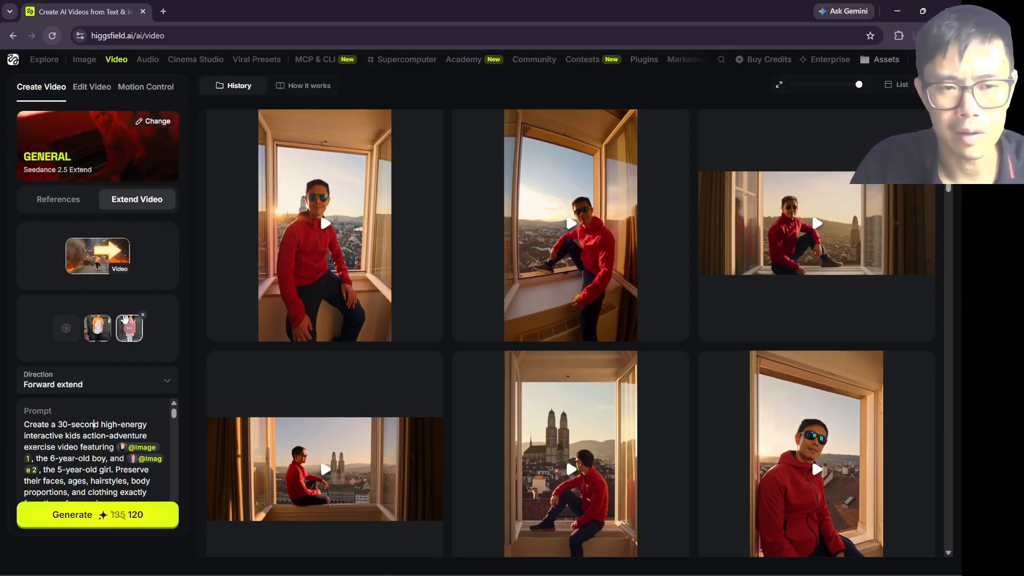
Step: Review the extension direction options, keeping Forward extend
{"action": "scroll", "coordinate": [88, 344], "scroll_direction": "down", "scroll_amount": 3}
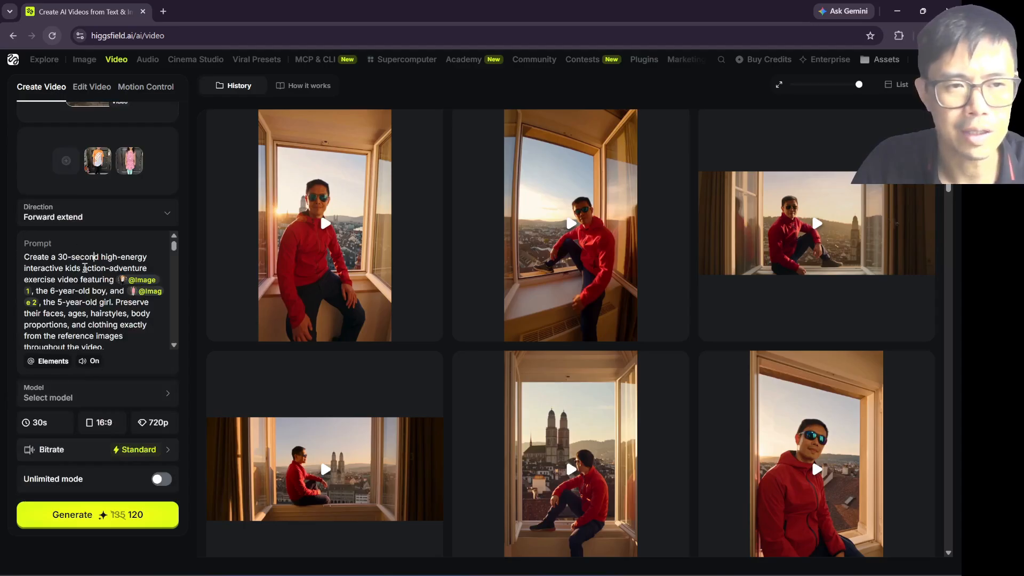
{"action": "left_click", "coordinate": [88, 225]}
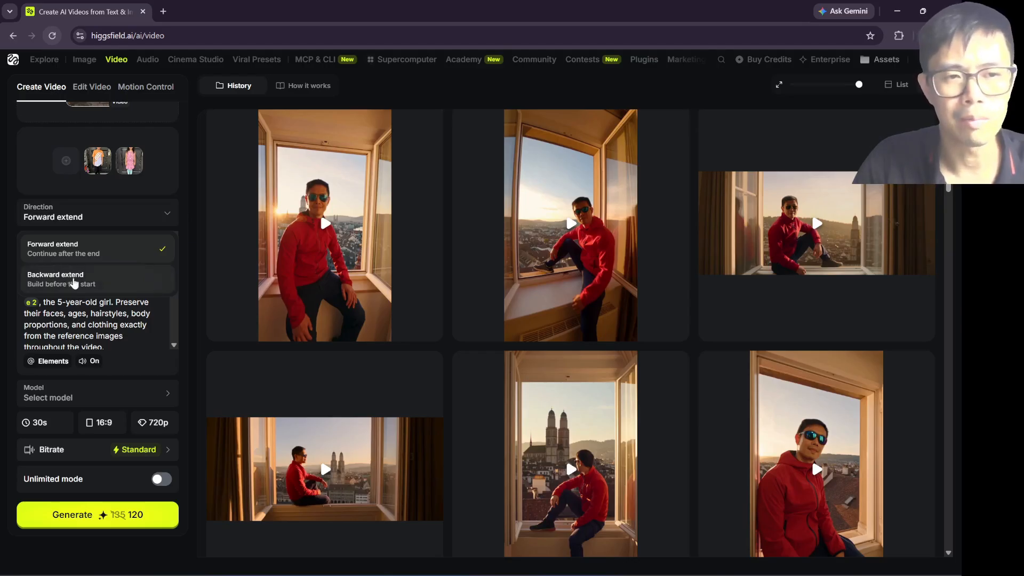
{"action": "left_click", "coordinate": [91, 312]}
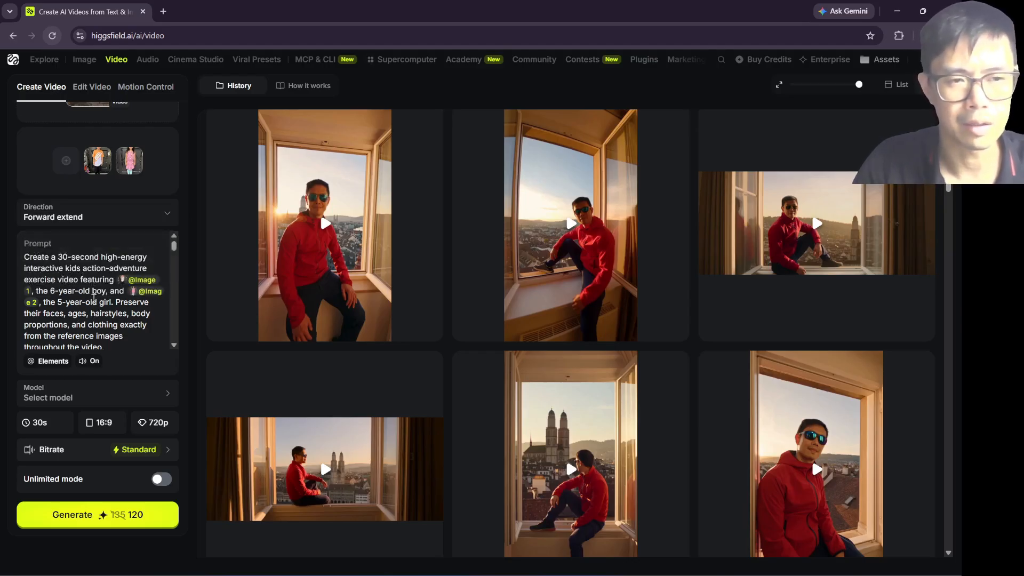
Step: Examine the 30-second adventure prompt together with the source clip and the two reference images set for the extension
{"action": "scroll", "coordinate": [94, 298], "scroll_direction": "down", "scroll_amount": 2}
{"action": "scroll", "coordinate": [74, 277], "scroll_direction": "up", "scroll_amount": 2}
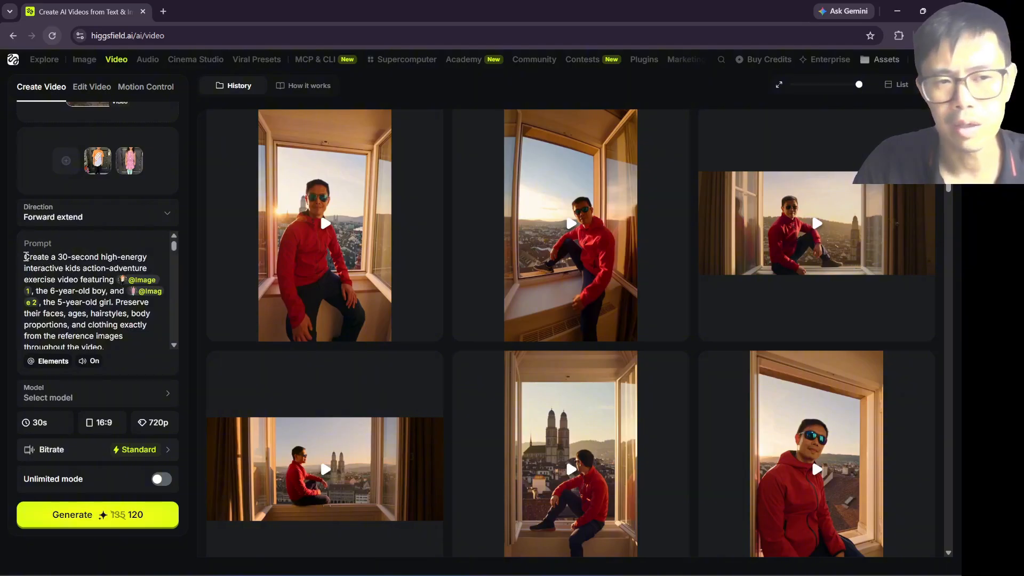
{"action": "left_click_drag", "start_coordinate": [36, 260], "coordinate": [142, 331]}
{"action": "scroll", "coordinate": [142, 330], "scroll_direction": "up", "scroll_amount": 10}
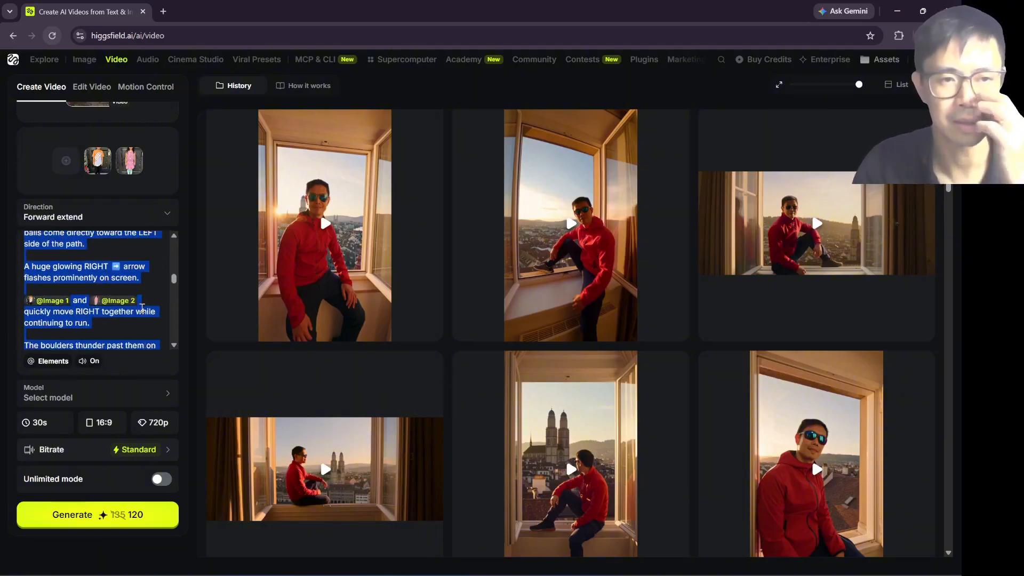
{"action": "scroll", "coordinate": [140, 306], "scroll_direction": "up", "scroll_amount": 5}
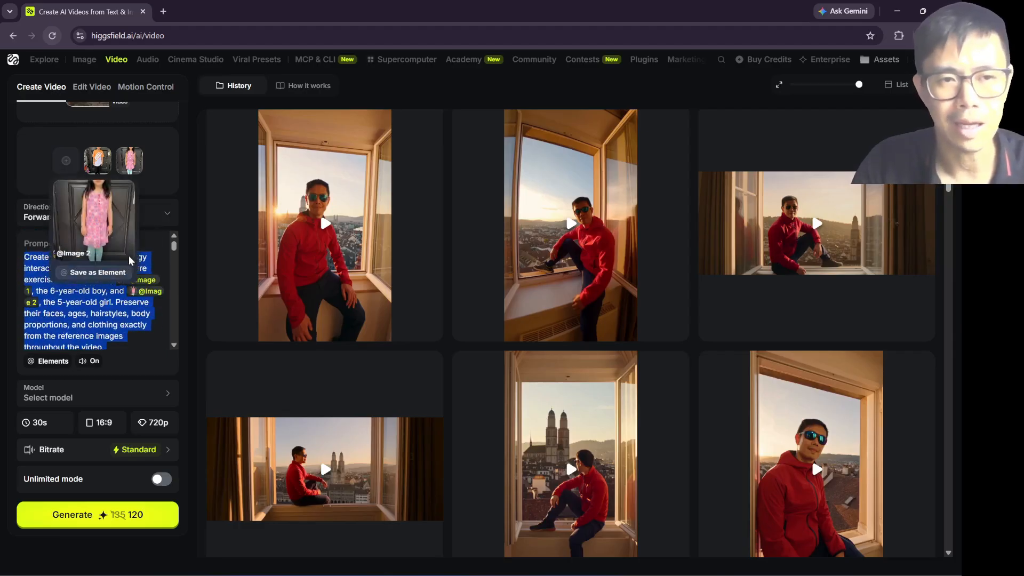
{"action": "scroll", "coordinate": [159, 188], "scroll_direction": "up", "scroll_amount": 3}
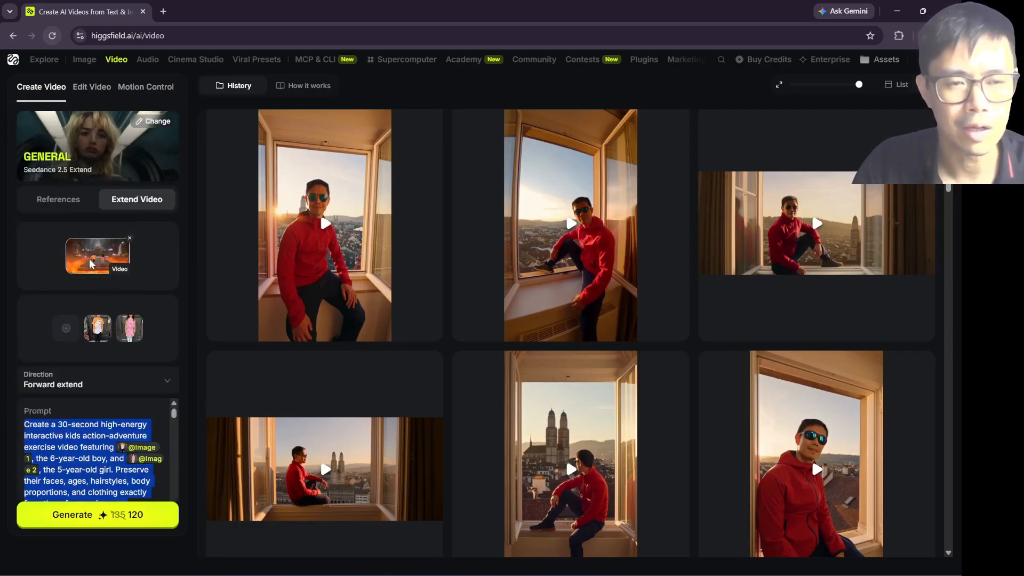
{"action": "scroll", "coordinate": [81, 392], "scroll_direction": "down", "scroll_amount": 3}
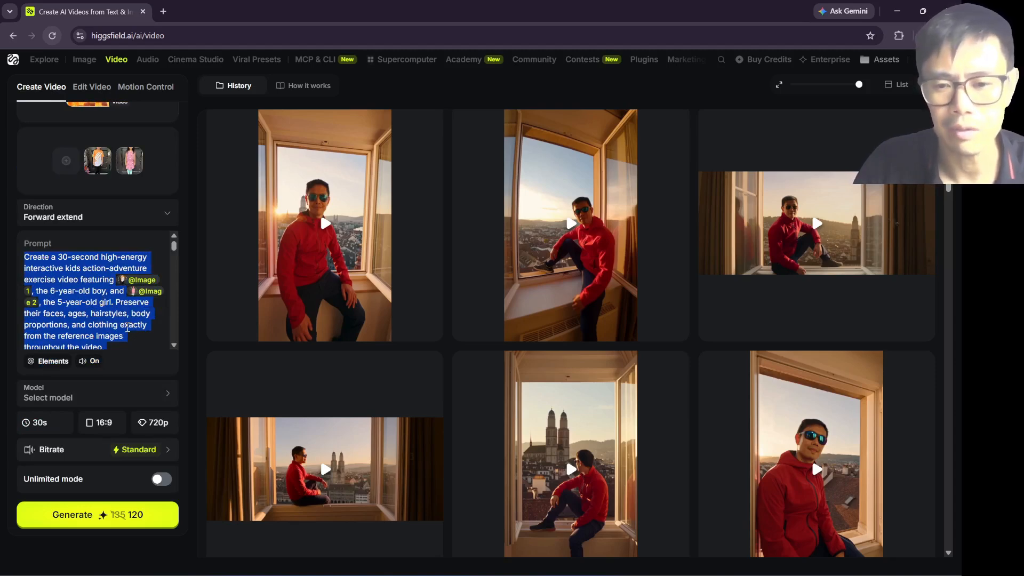
{"action": "scroll", "coordinate": [91, 309], "scroll_direction": "down", "scroll_amount": 1}
{"action": "left_click", "coordinate": [83, 288]}
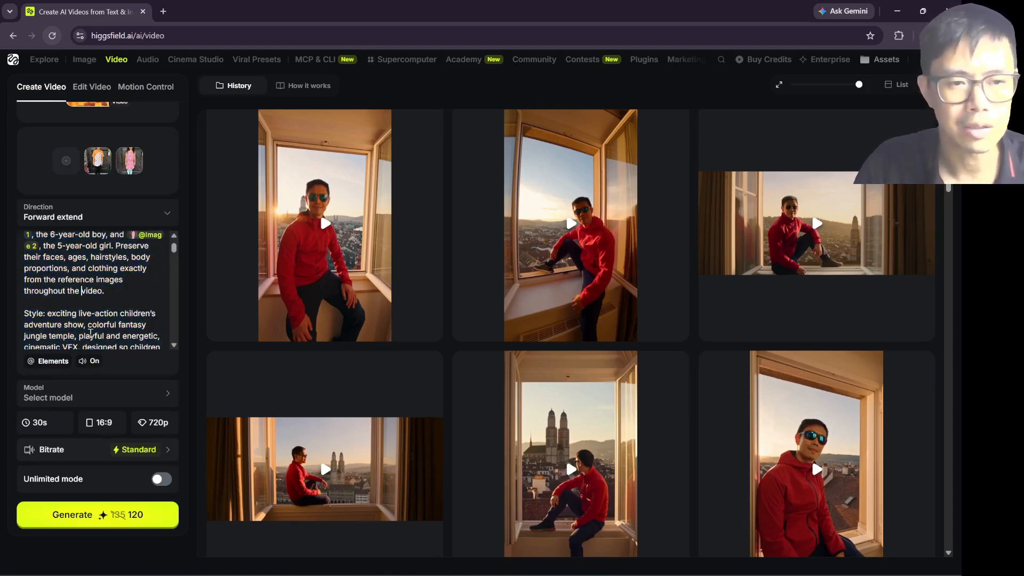
{"action": "scroll", "coordinate": [91, 333], "scroll_direction": "down", "scroll_amount": 2}
{"action": "mouse_move", "coordinate": [96, 344]}
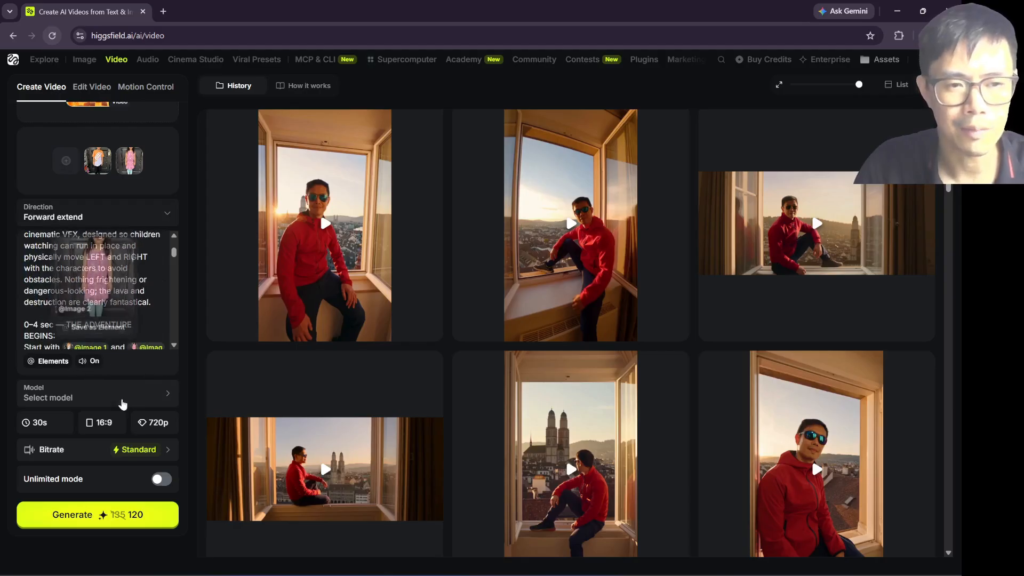
{"action": "scroll", "coordinate": [96, 288], "scroll_direction": "up", "scroll_amount": 2}
{"action": "scroll", "coordinate": [160, 202], "scroll_direction": "up", "scroll_amount": 3}
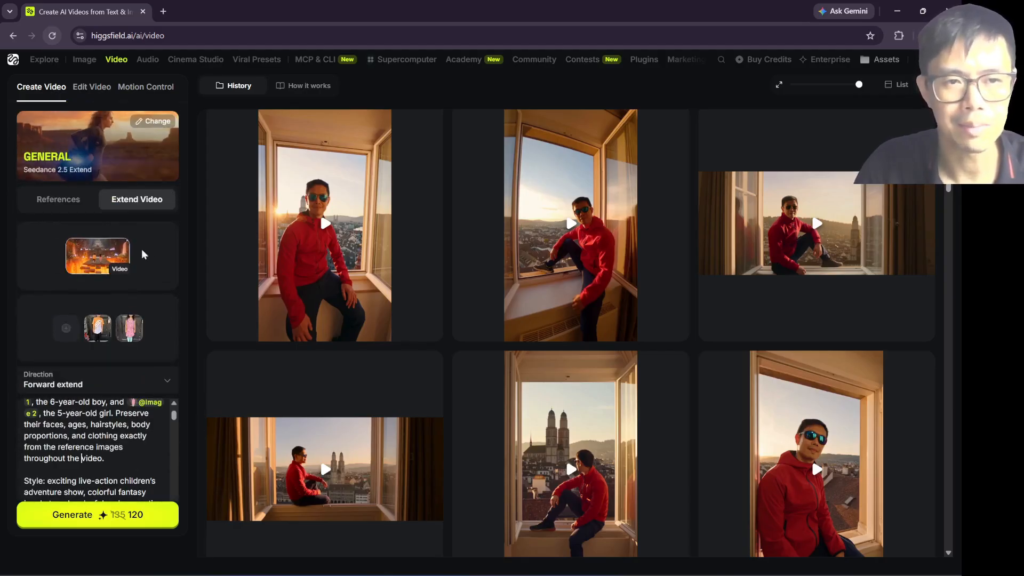
{"action": "scroll", "coordinate": [49, 421], "scroll_direction": "down", "scroll_amount": 3}
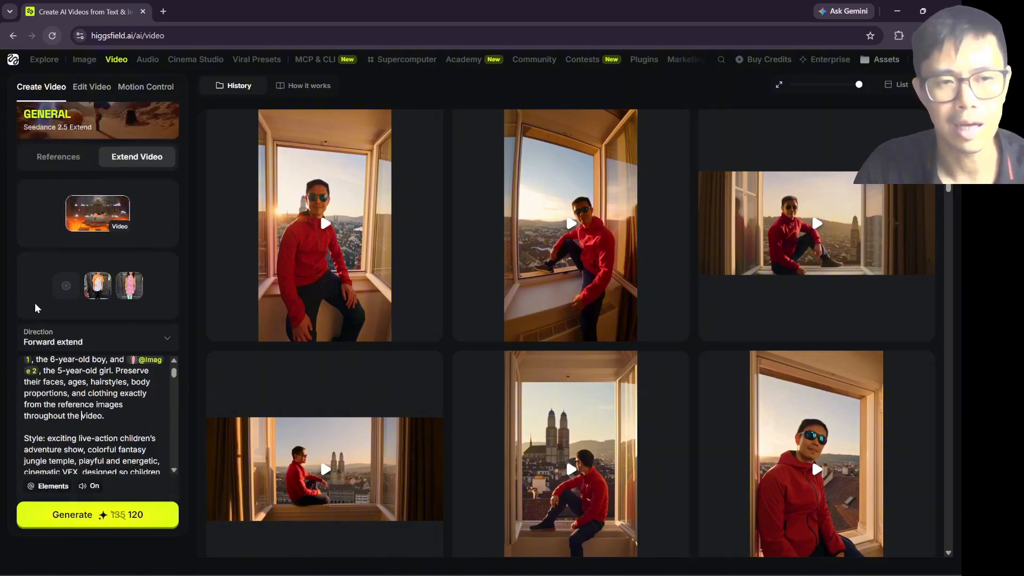
Step: Review the duration, resolution and aspect ratio options for the extension, keeping 30s, 720p and 16:9
{"action": "left_click", "coordinate": [49, 424]}
{"action": "left_click_drag", "start_coordinate": [55, 383], "coordinate": [213, 387]}
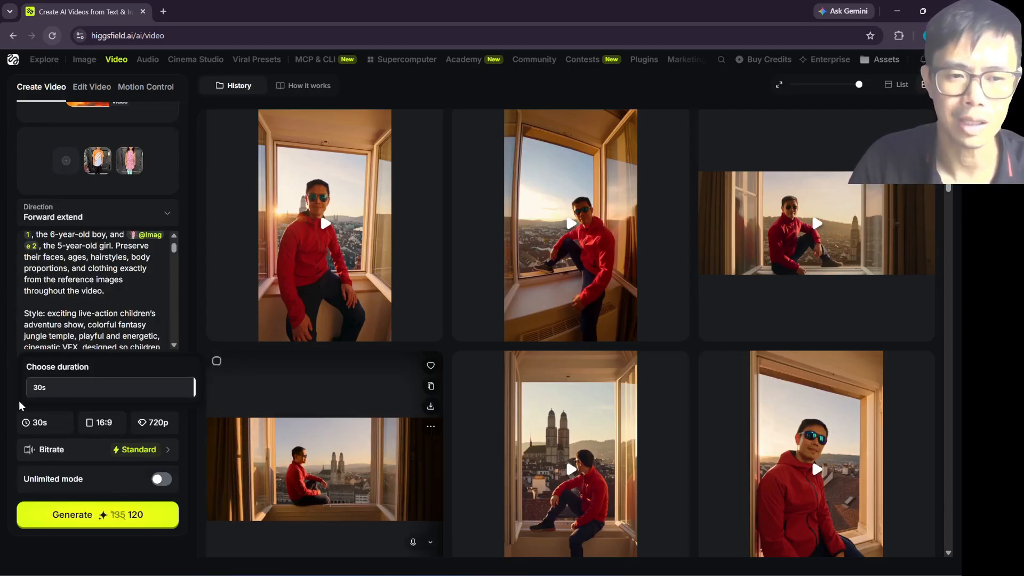
{"action": "left_click", "coordinate": [155, 422]}
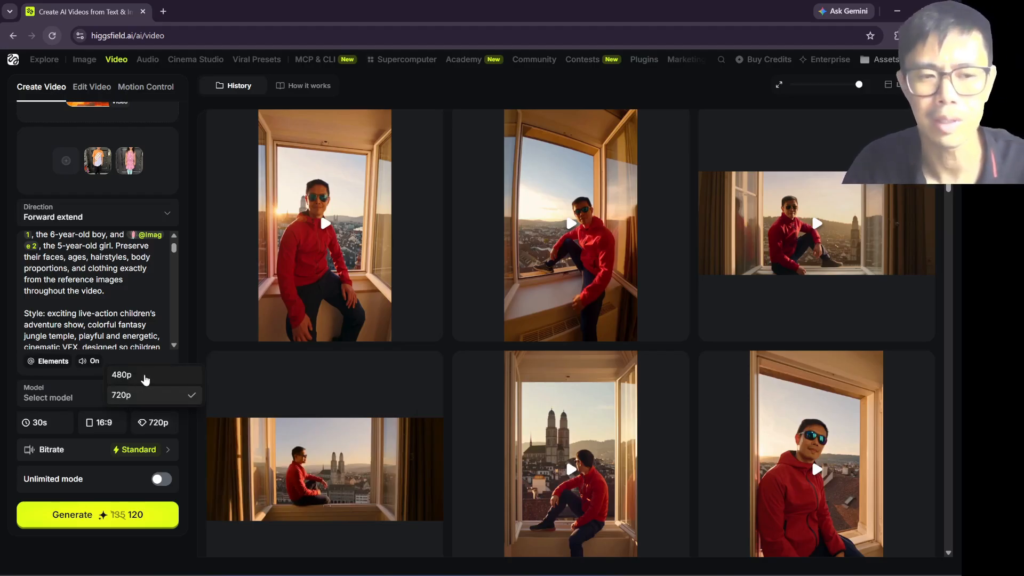
{"action": "left_click", "coordinate": [102, 423]}
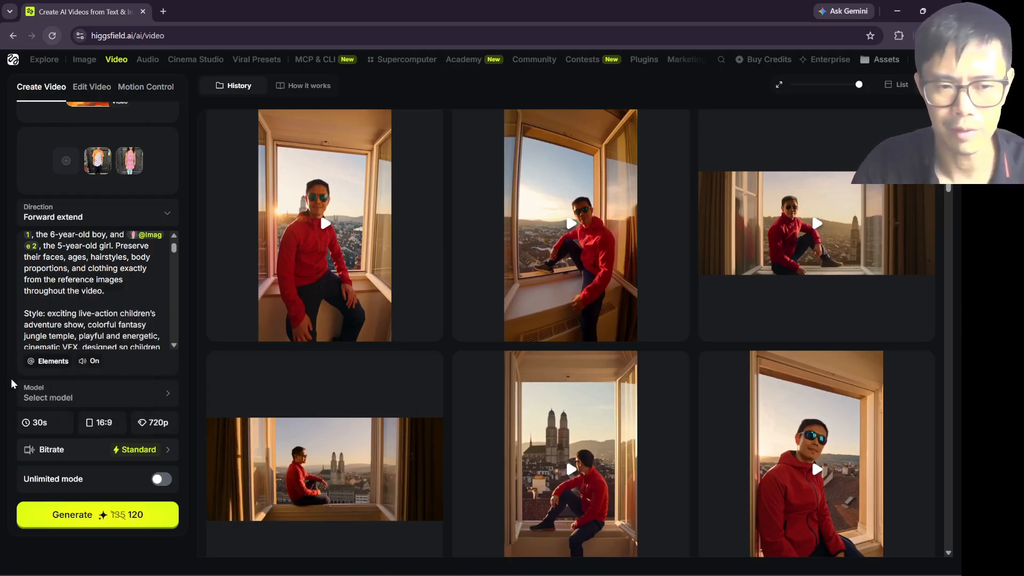
Step: Set the extension's bitrate to High
{"action": "left_click", "coordinate": [144, 453]}
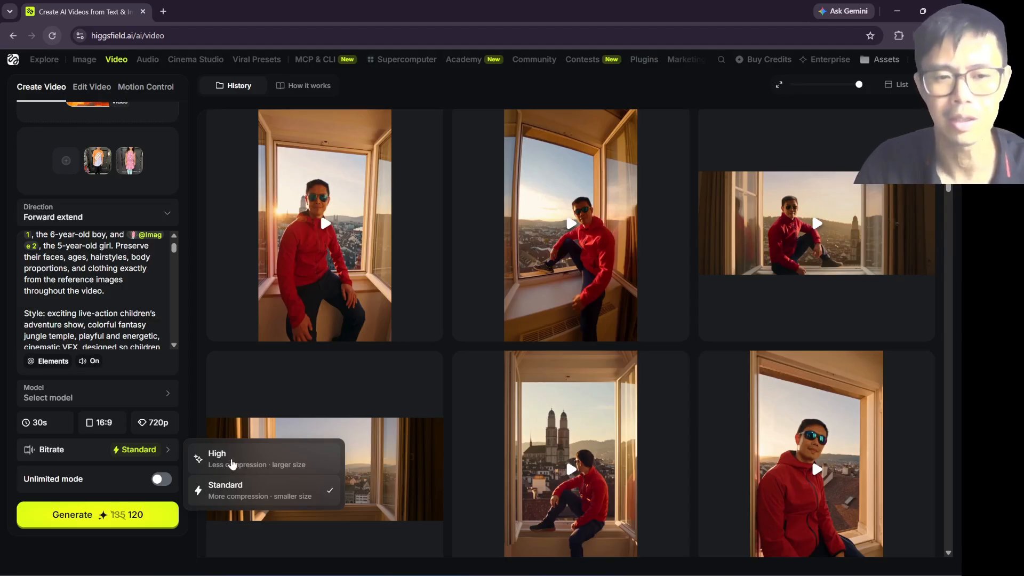
{"action": "left_click", "coordinate": [233, 459]}
{"action": "left_click", "coordinate": [145, 450]}
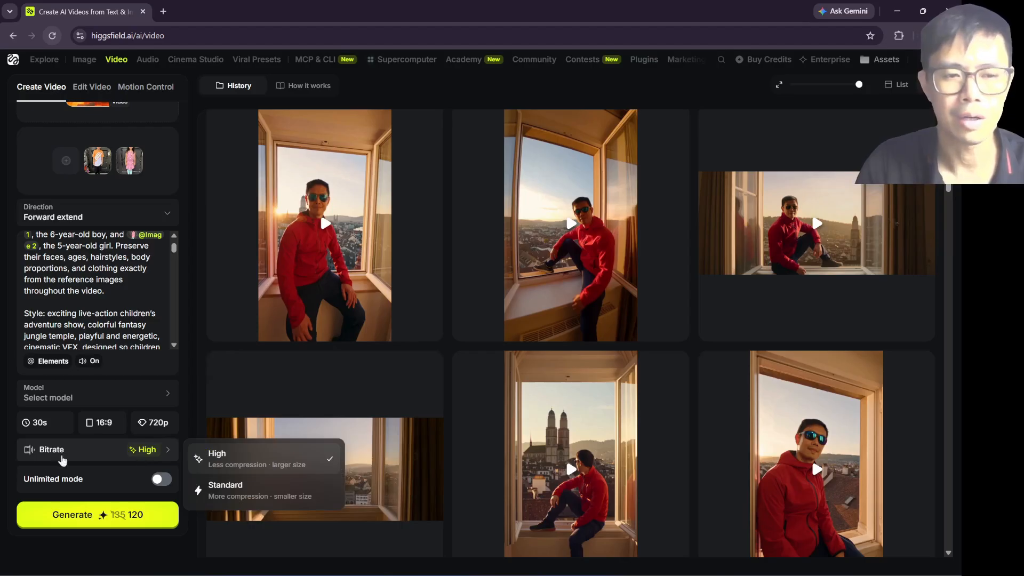
{"action": "left_click", "coordinate": [24, 459]}
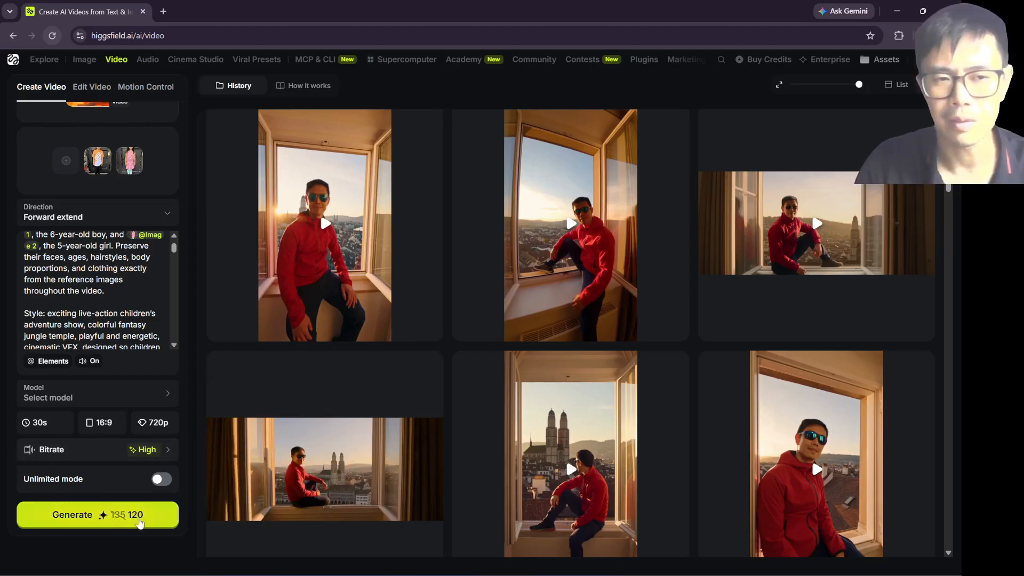
Step: Switch back to generating from references and check the prompt and duration settings, keeping 30s
{"action": "scroll", "coordinate": [160, 437], "scroll_direction": "up", "scroll_amount": 6}
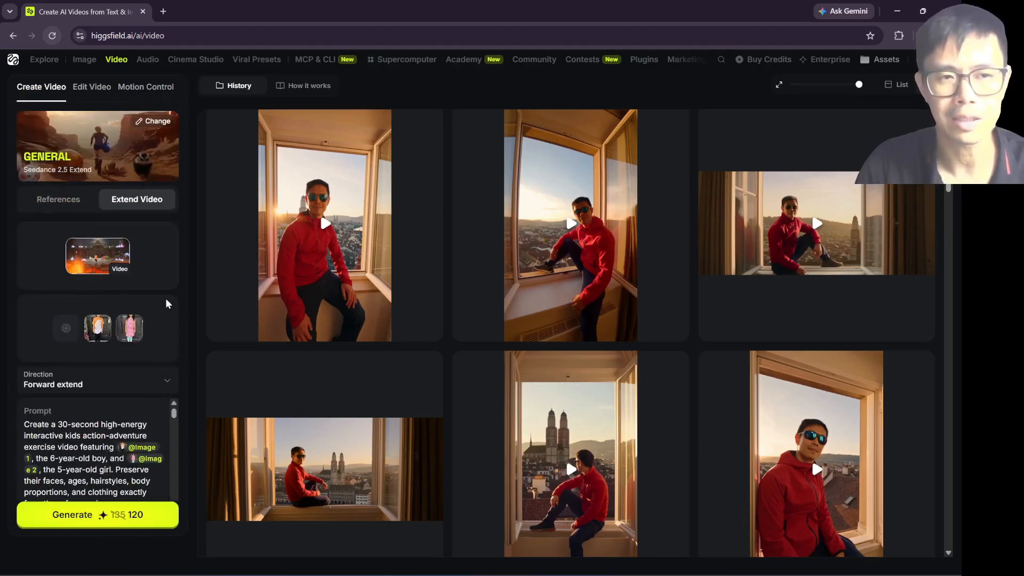
{"action": "scroll", "coordinate": [166, 299], "scroll_direction": "down", "scroll_amount": 3}
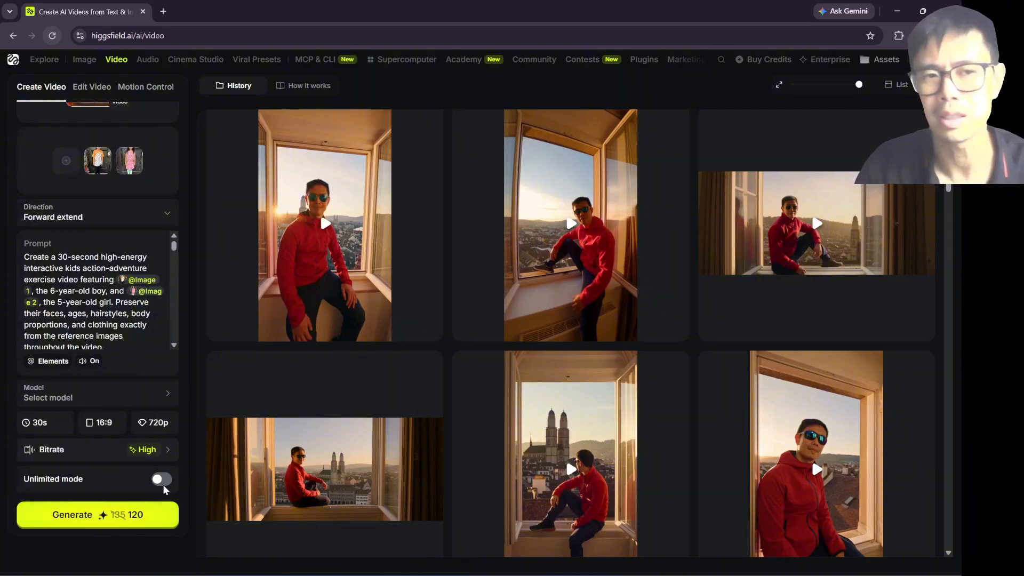
{"action": "scroll", "coordinate": [137, 253], "scroll_direction": "up", "scroll_amount": 3}
{"action": "left_click", "coordinate": [53, 201]}
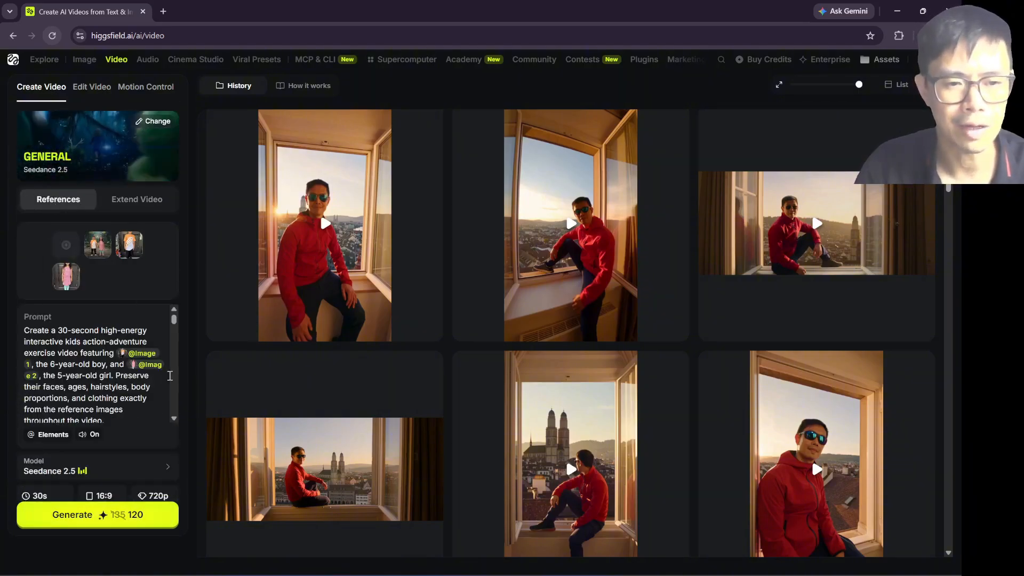
{"action": "scroll", "coordinate": [175, 296], "scroll_direction": "down", "scroll_amount": 3}
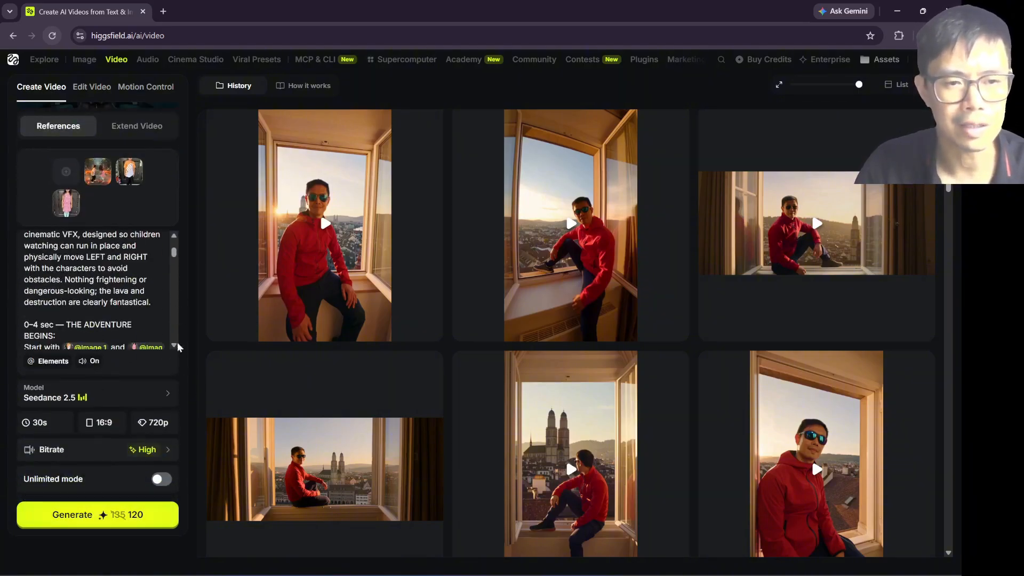
{"action": "left_click", "coordinate": [55, 431]}
{"action": "left_click_drag", "start_coordinate": [194, 388], "coordinate": [224, 388]}
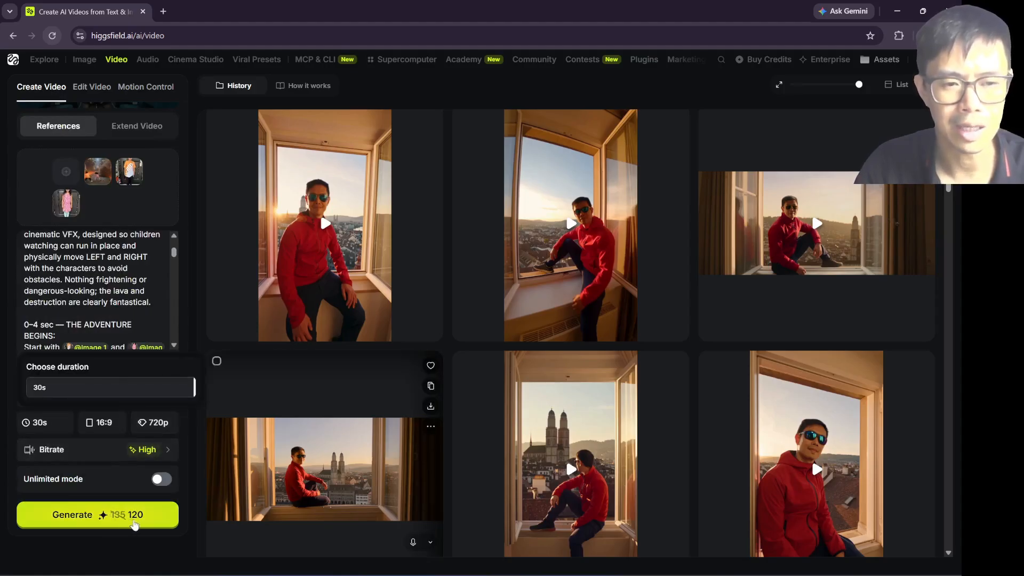
{"action": "left_click", "coordinate": [15, 365]}
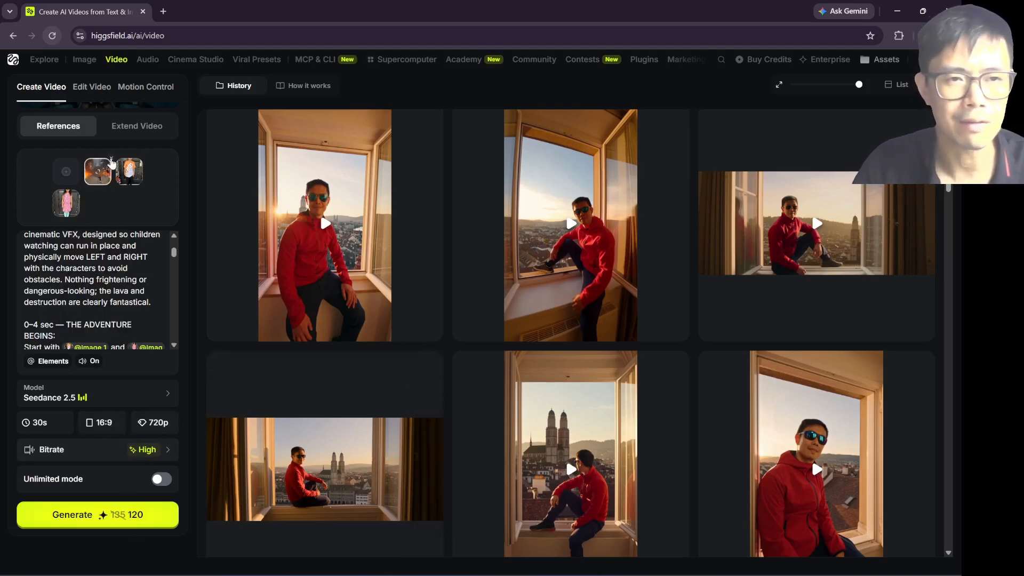
{"action": "scroll", "coordinate": [110, 290], "scroll_direction": "up", "scroll_amount": 5}
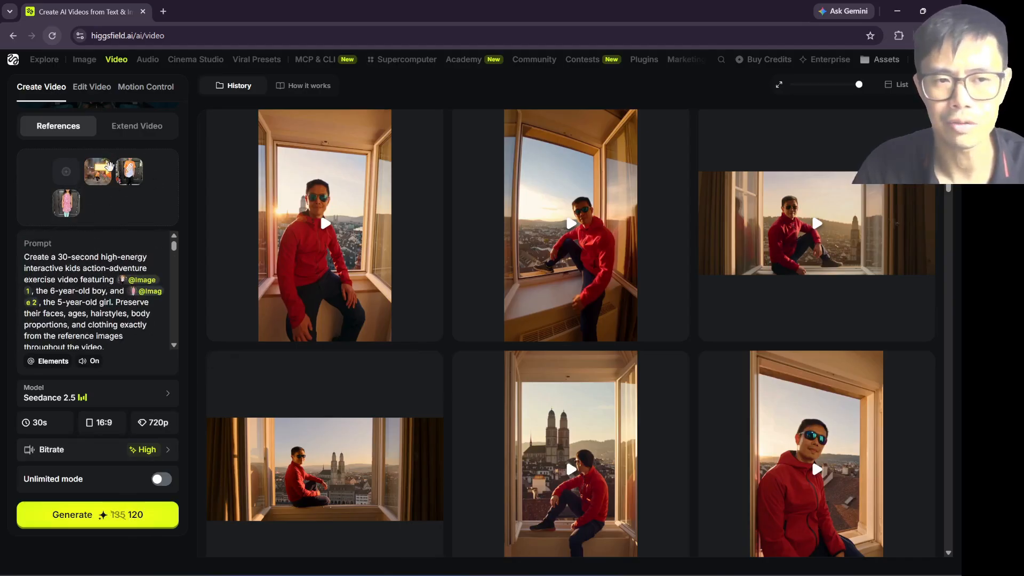
{"action": "left_click", "coordinate": [57, 424]}
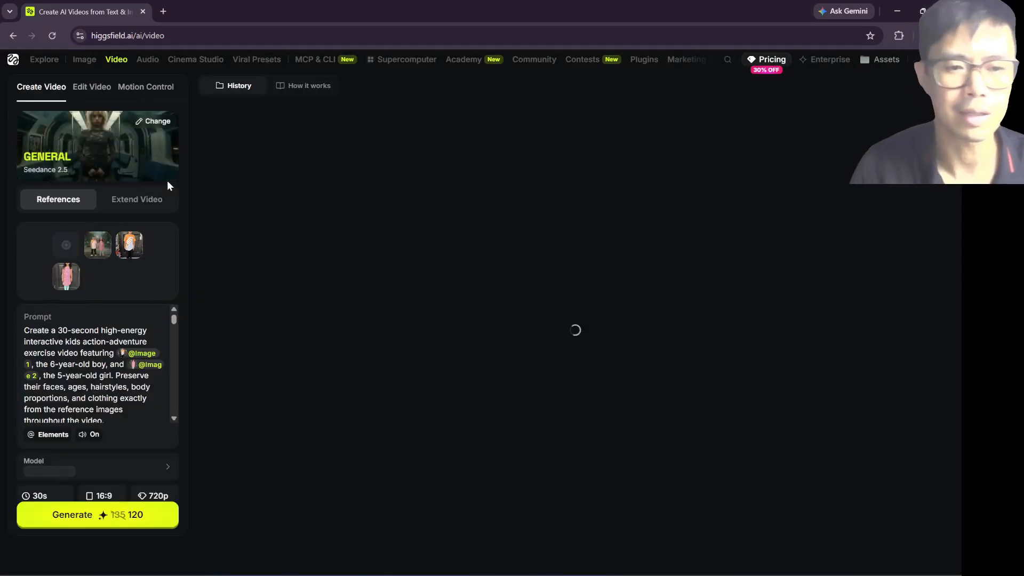
Step: Review the reference generation settings and browse the history of generated videos
{"action": "scroll", "coordinate": [124, 388], "scroll_direction": "down", "scroll_amount": 4}
{"action": "scroll", "coordinate": [70, 494], "scroll_direction": "down", "scroll_amount": 2}
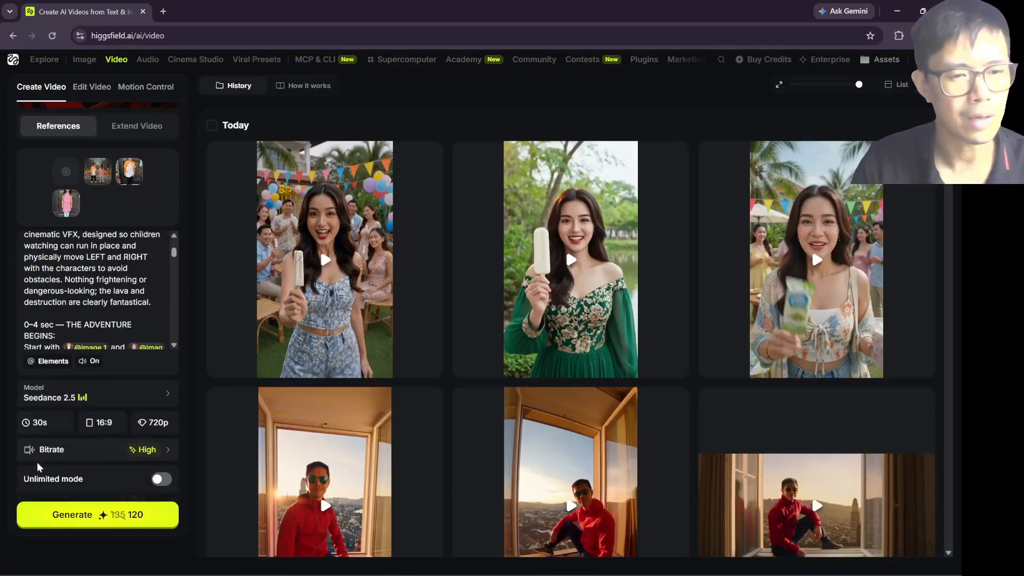
{"action": "scroll", "coordinate": [360, 387], "scroll_direction": "down", "scroll_amount": 5}
{"action": "scroll", "coordinate": [360, 387], "scroll_direction": "down", "scroll_amount": 2}
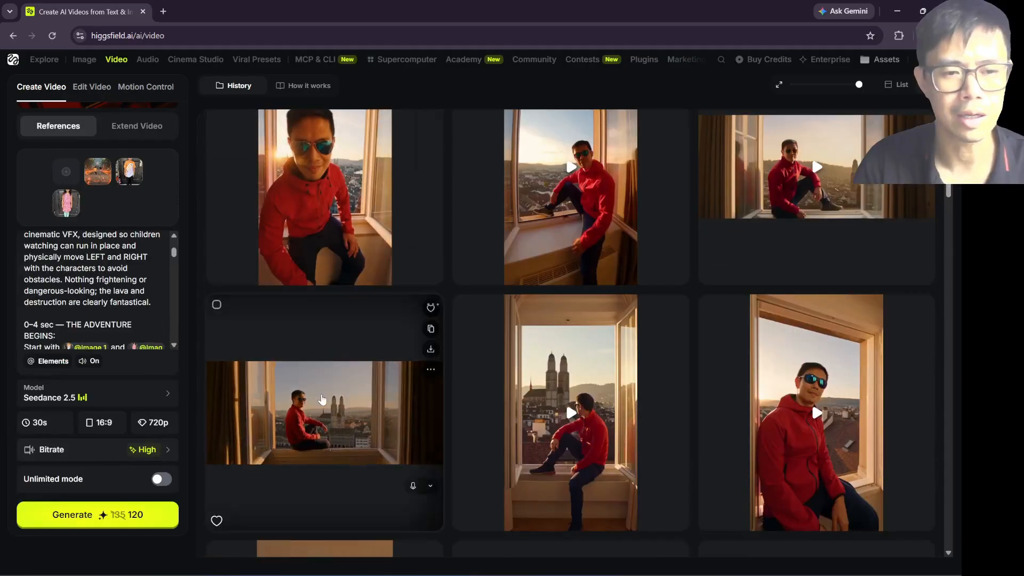
Step: Switch to extending a video and set the extension's duration to 15s
{"action": "left_click", "coordinate": [119, 131]}
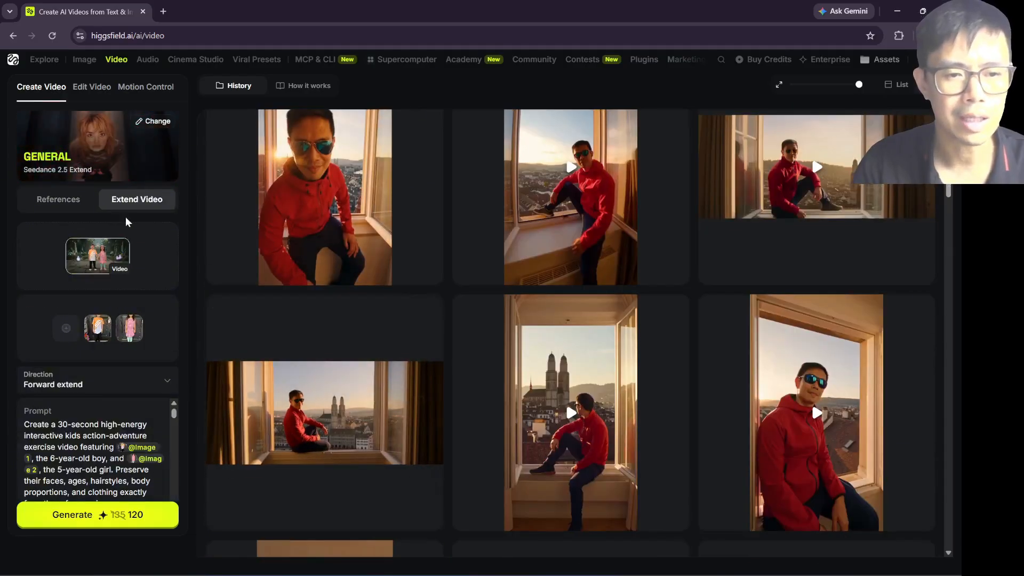
{"action": "scroll", "coordinate": [80, 341], "scroll_direction": "down", "scroll_amount": 2}
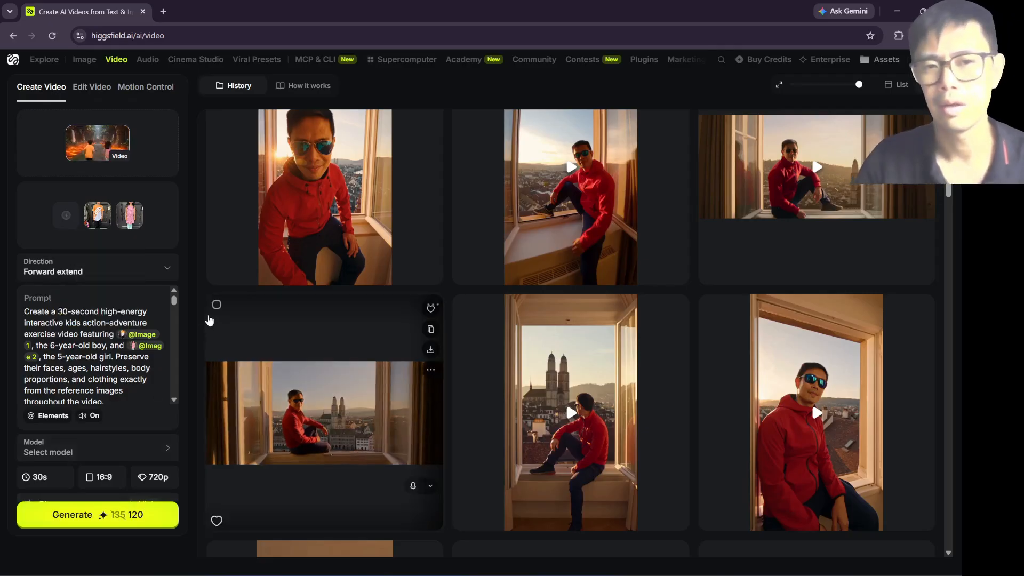
{"action": "scroll", "coordinate": [171, 222], "scroll_direction": "up", "scroll_amount": 1}
{"action": "scroll", "coordinate": [96, 416], "scroll_direction": "down", "scroll_amount": 4}
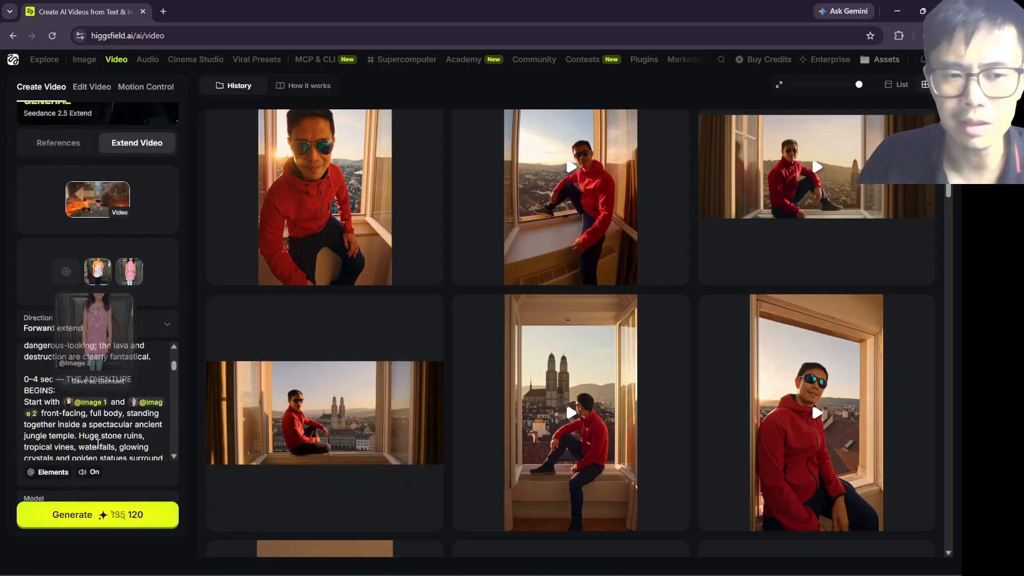
{"action": "scroll", "coordinate": [130, 453], "scroll_direction": "down", "scroll_amount": 2}
{"action": "left_click", "coordinate": [51, 426]}
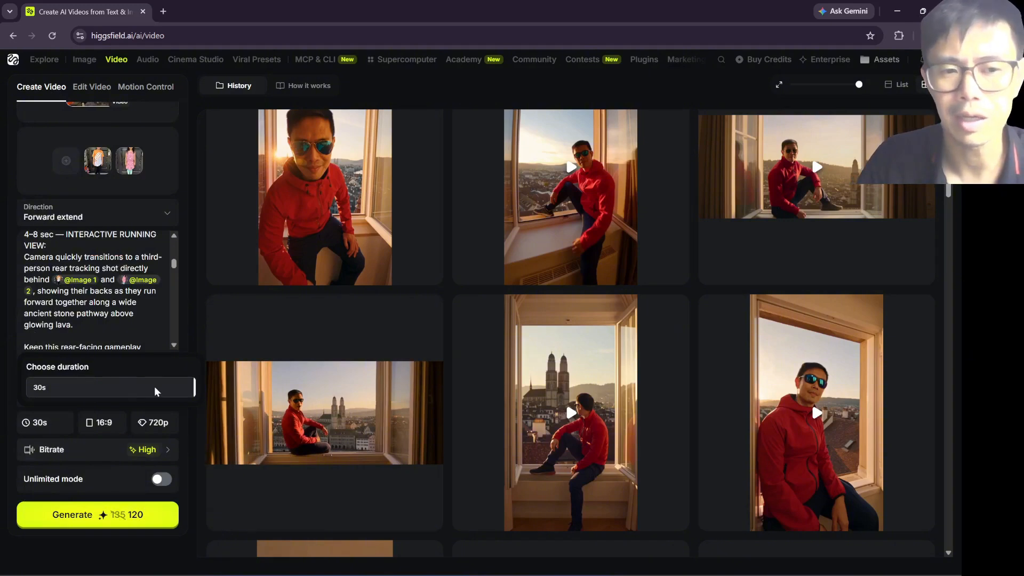
{"action": "left_click_drag", "start_coordinate": [156, 392], "coordinate": [100, 392]}
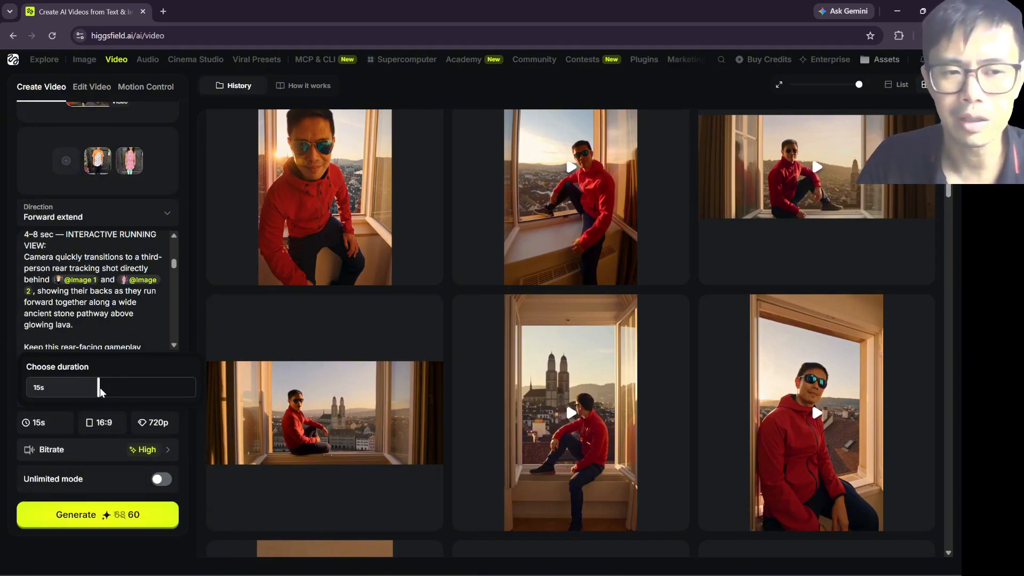
{"action": "left_click", "coordinate": [15, 382]}
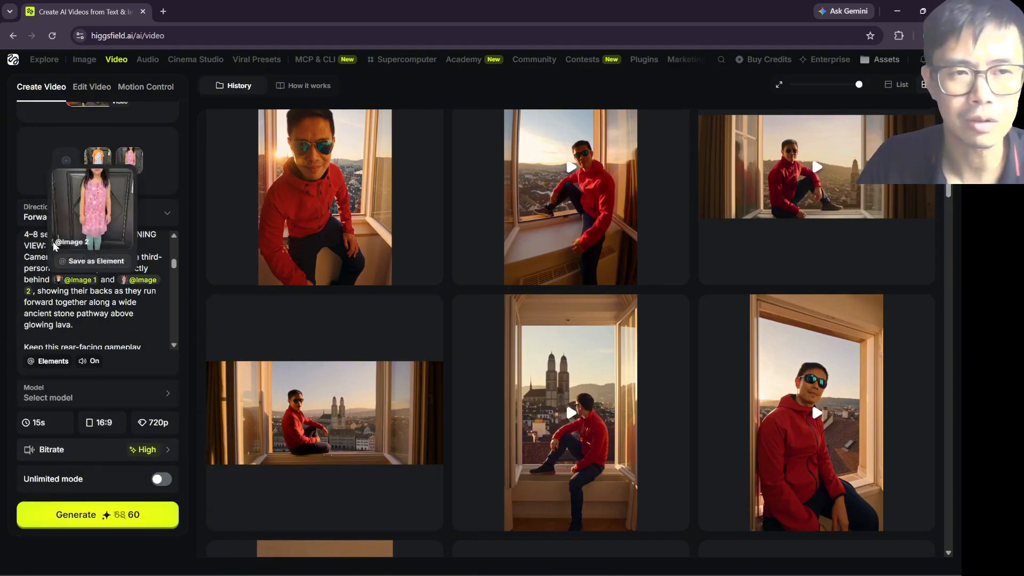
Step: Switch back to generating from references and review the available video models, keeping Seedance 2.5
{"action": "scroll", "coordinate": [3, 185], "scroll_direction": "up", "scroll_amount": 3}
{"action": "left_click", "coordinate": [44, 197]}
{"action": "scroll", "coordinate": [90, 368], "scroll_direction": "down", "scroll_amount": 5}
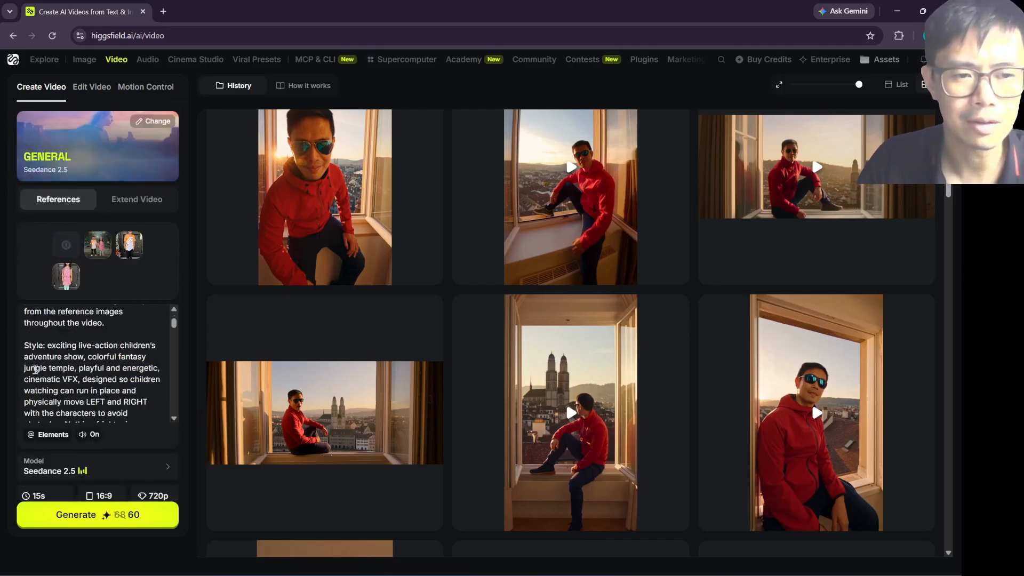
{"action": "left_click", "coordinate": [96, 467]}
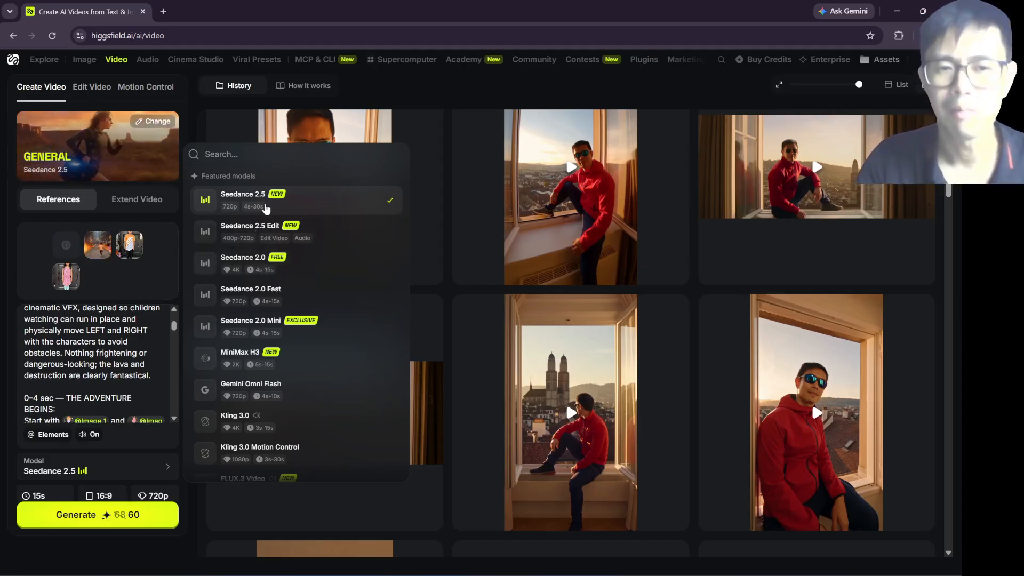
{"action": "left_click", "coordinate": [22, 347]}
Step: Set the duration of the reference-based video to 30s
{"action": "scroll", "coordinate": [21, 352], "scroll_direction": "down", "scroll_amount": 5}
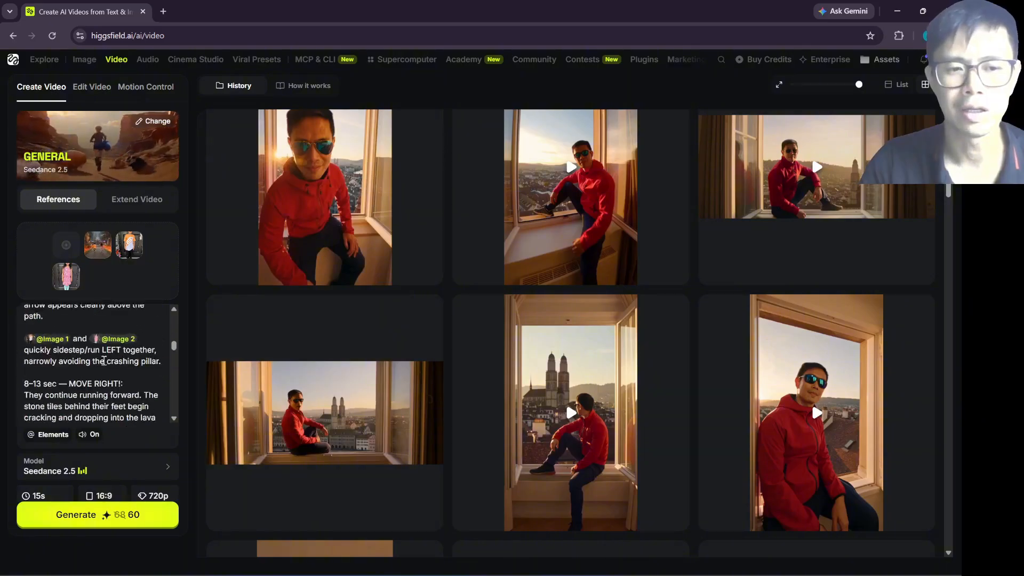
{"action": "scroll", "coordinate": [28, 448], "scroll_direction": "down", "scroll_amount": 2}
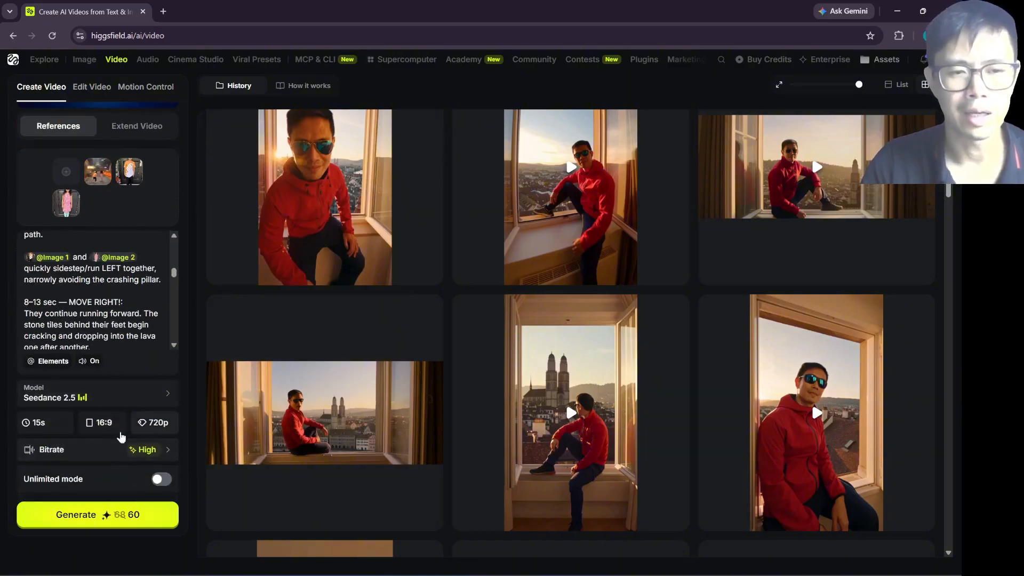
{"action": "left_click", "coordinate": [62, 428]}
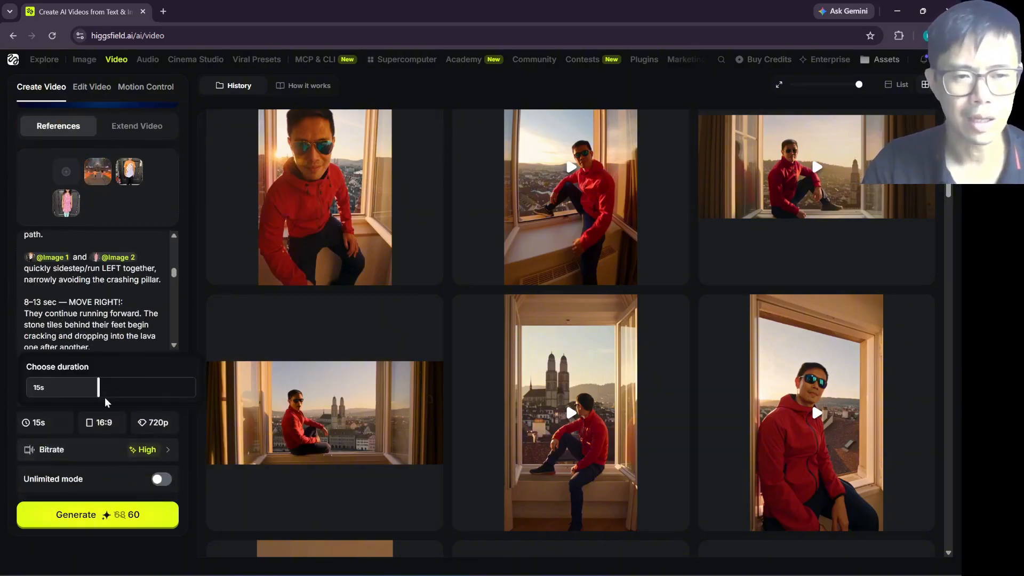
{"action": "left_click_drag", "start_coordinate": [102, 393], "coordinate": [199, 394]}
{"action": "left_click", "coordinate": [16, 411]}
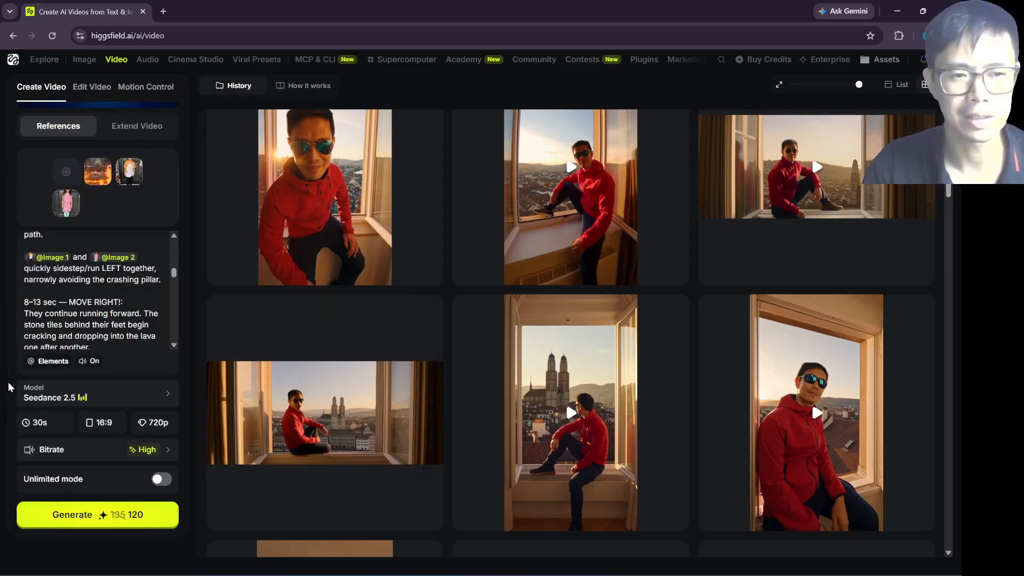
Step: Switch to extending a video and locate the lava temple clips in the generation history
{"action": "left_click", "coordinate": [124, 128]}
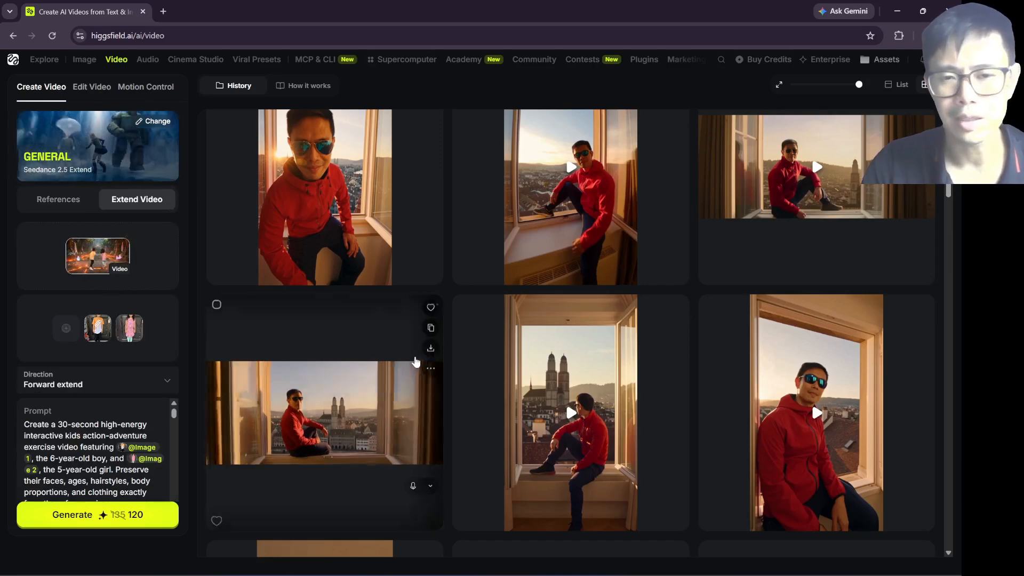
{"action": "scroll", "coordinate": [416, 361], "scroll_direction": "down", "scroll_amount": 10}
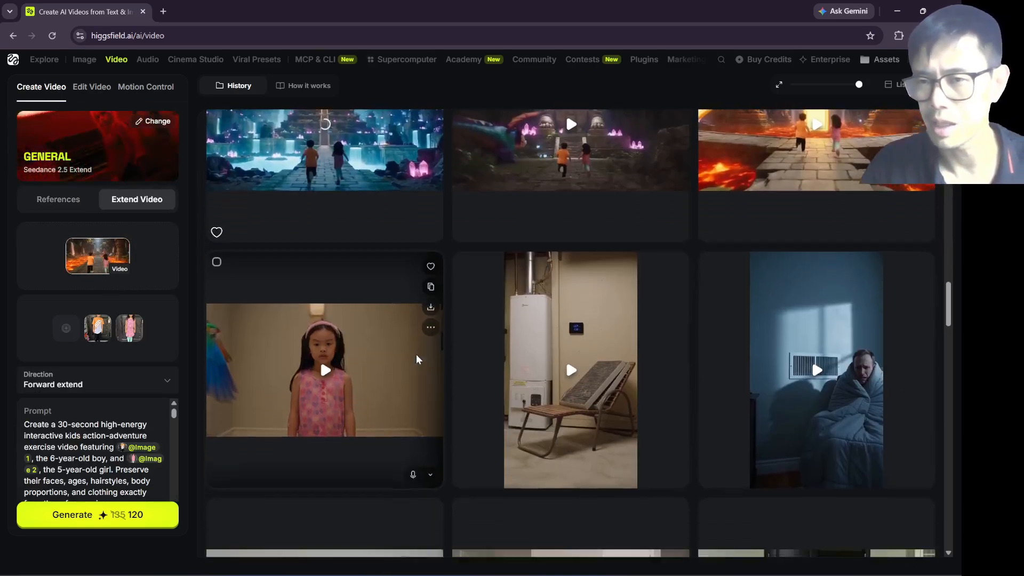
{"action": "scroll", "coordinate": [416, 357], "scroll_direction": "up", "scroll_amount": 2}
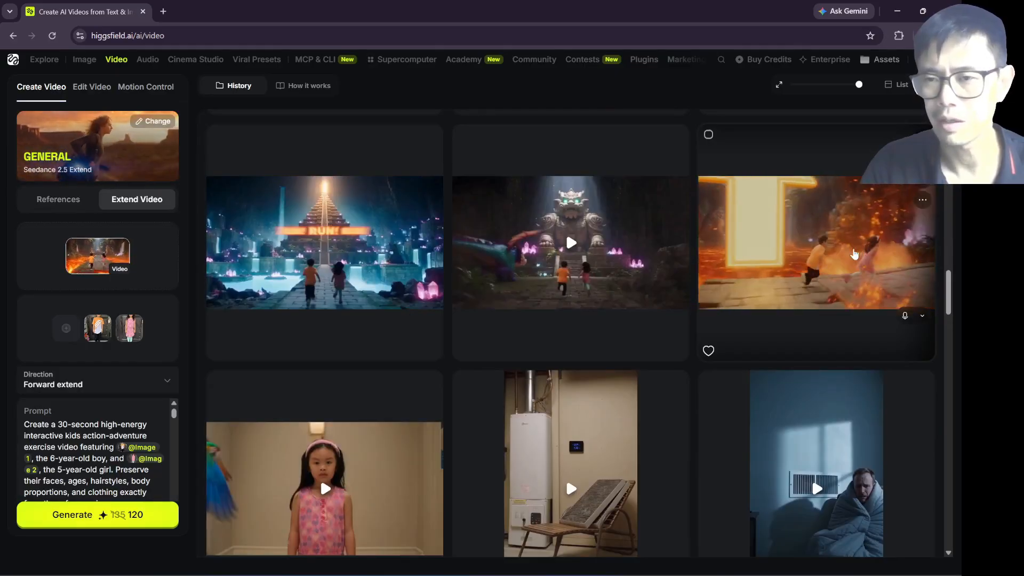
Step: Preview the lava temple extension clip at several points through to its end and expand its full prompt
{"action": "left_click", "coordinate": [827, 267]}
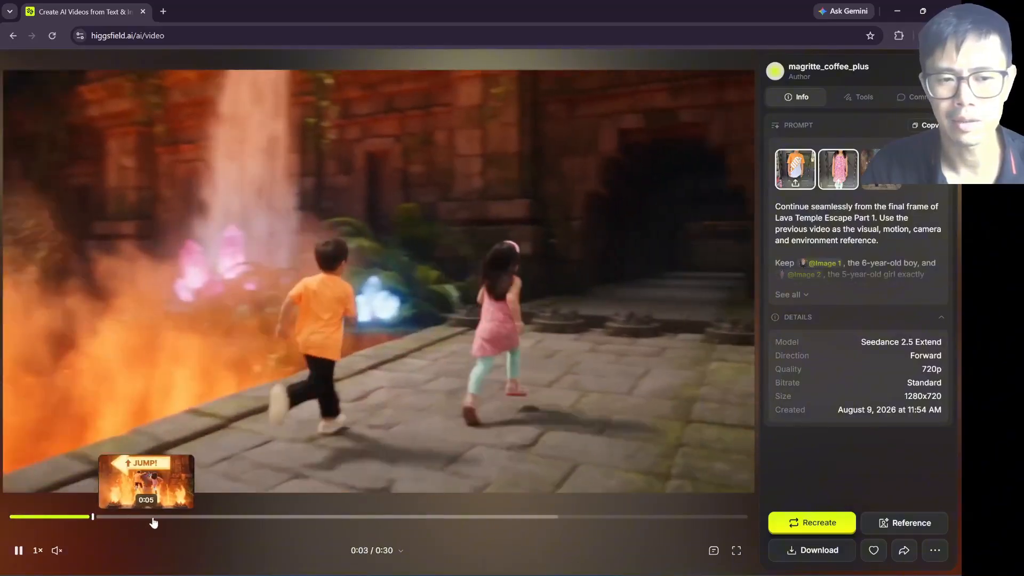
{"action": "left_click", "coordinate": [247, 517]}
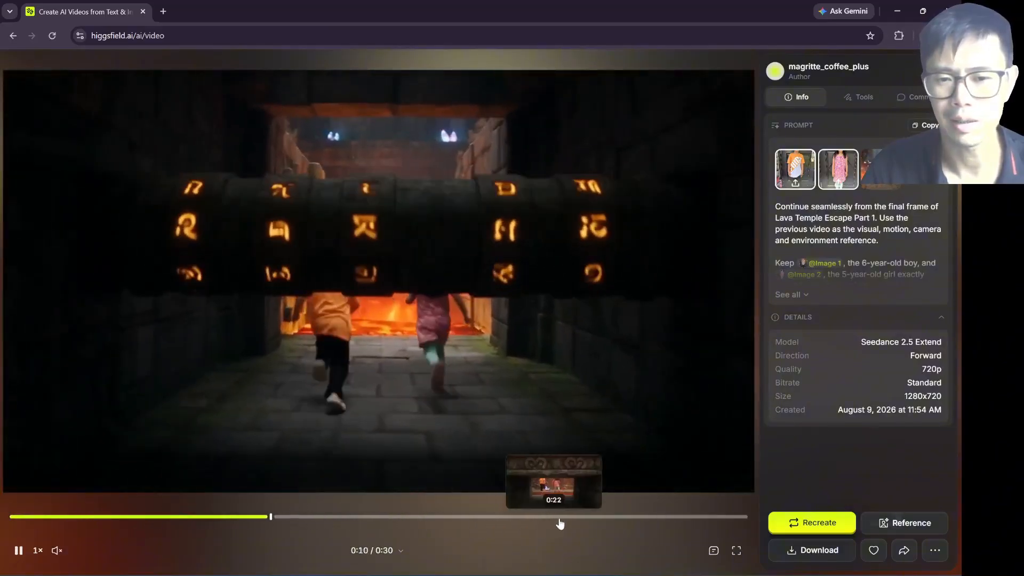
{"action": "left_click_drag", "start_coordinate": [619, 517], "coordinate": [749, 521]}
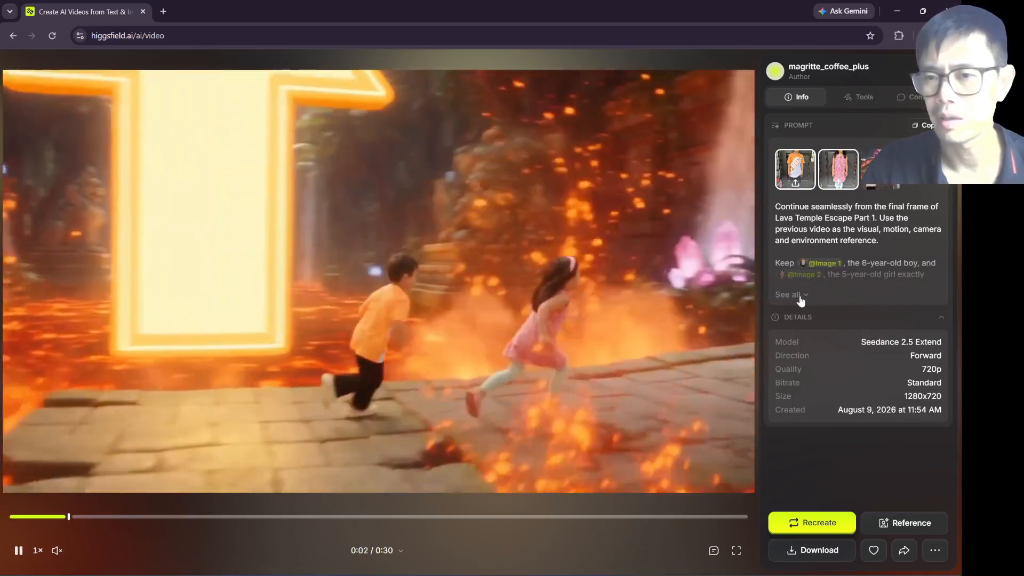
{"action": "left_click", "coordinate": [789, 295]}
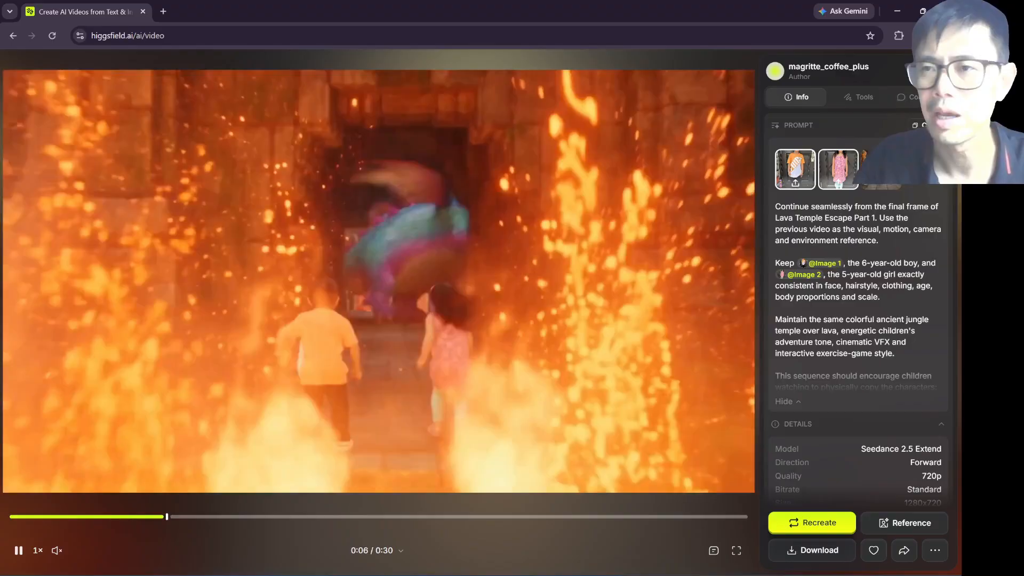
{"action": "left_click", "coordinate": [939, 71]}
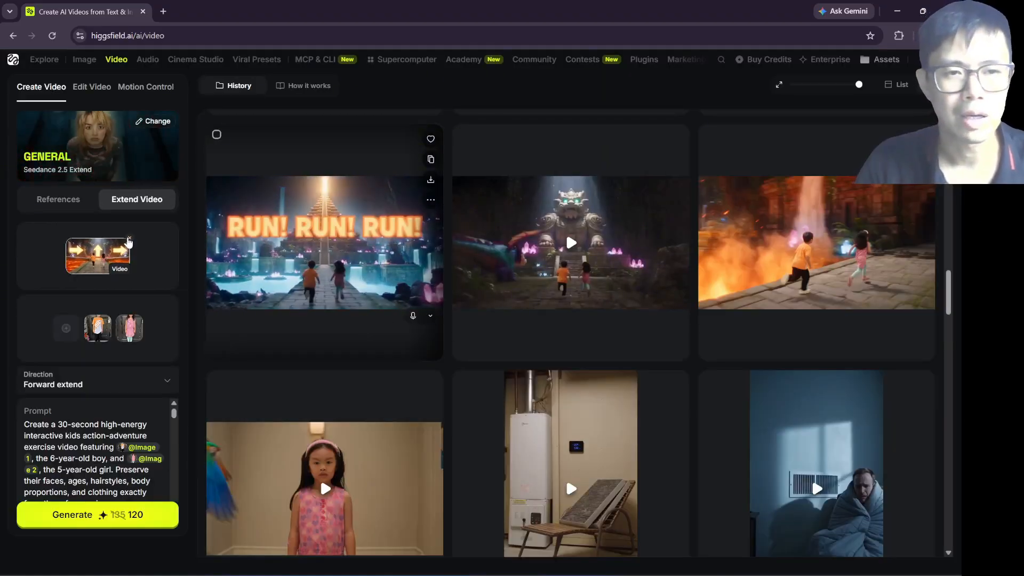
Step: Replace the clip to extend with the lava temple extension clip from the earlier video generations
{"action": "left_click", "coordinate": [130, 239]}
{"action": "left_click", "coordinate": [103, 170]}
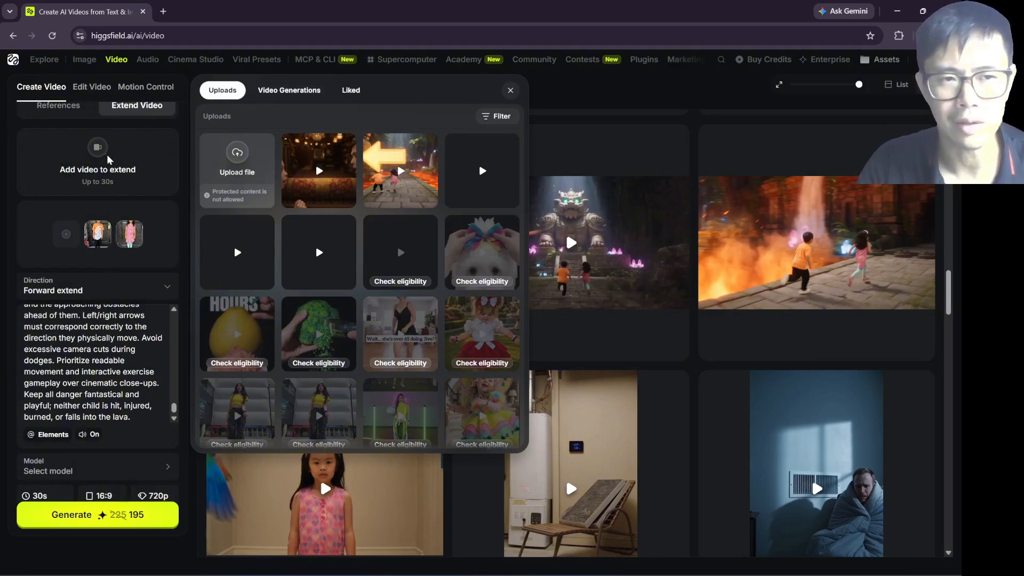
{"action": "left_click", "coordinate": [287, 90]}
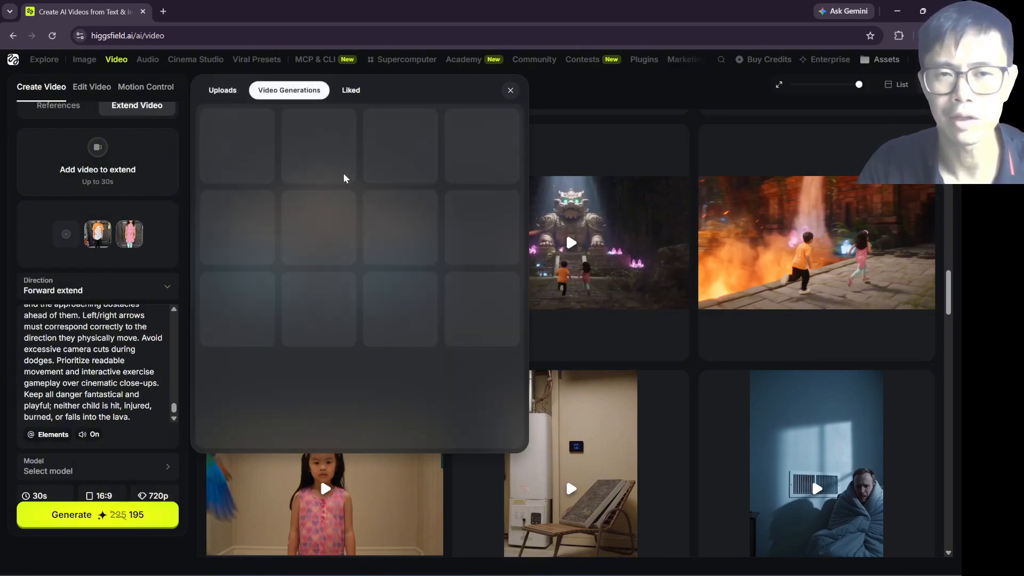
{"action": "scroll", "coordinate": [374, 214], "scroll_direction": "down", "scroll_amount": 8}
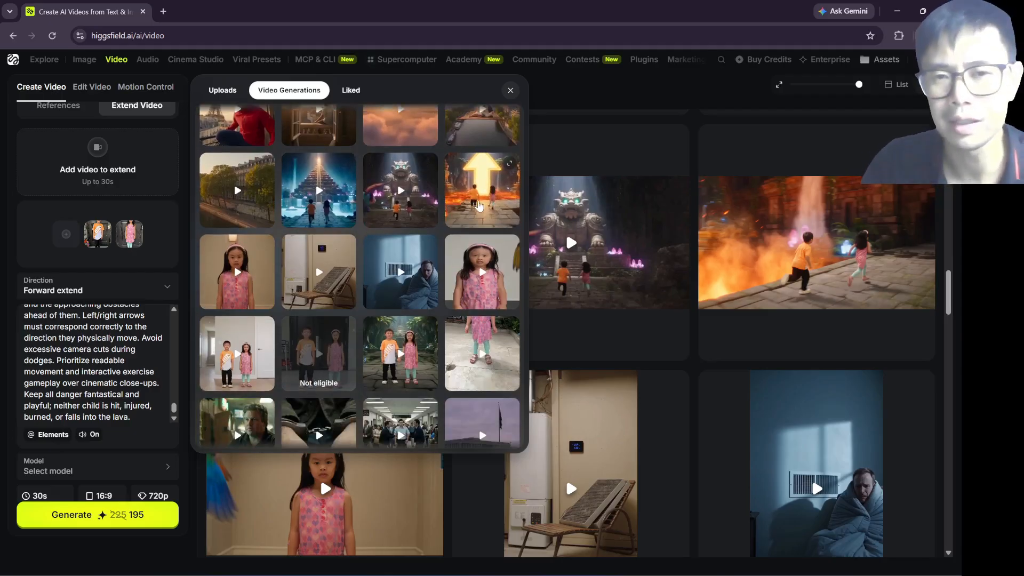
{"action": "scroll", "coordinate": [476, 205], "scroll_direction": "down", "scroll_amount": 3}
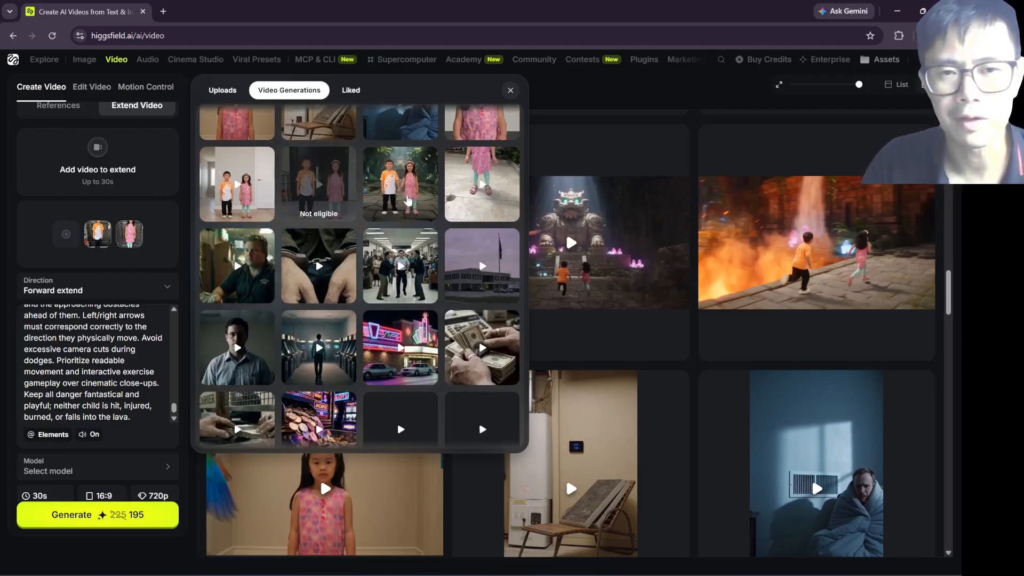
{"action": "scroll", "coordinate": [462, 209], "scroll_direction": "up", "scroll_amount": 3}
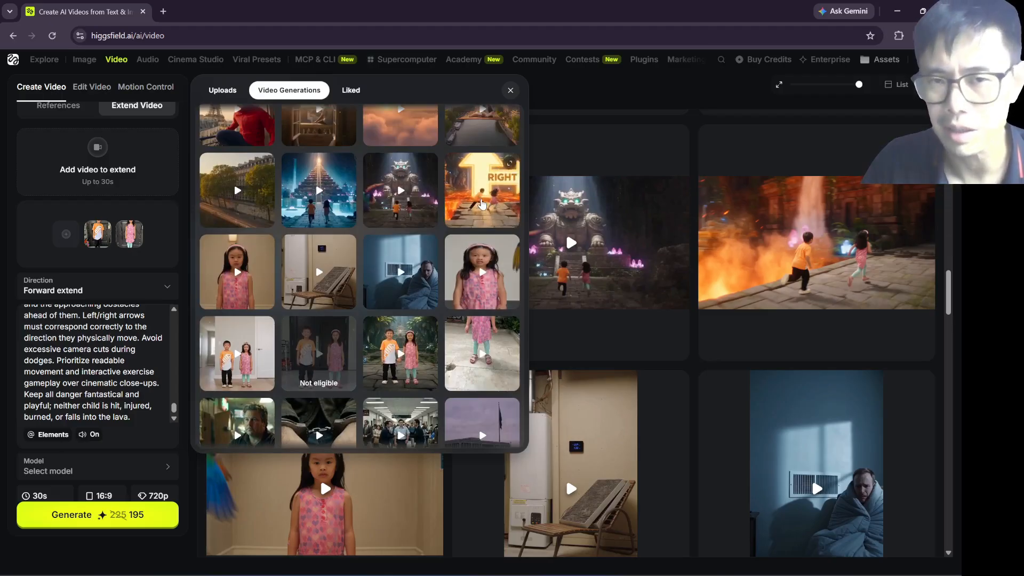
{"action": "left_click", "coordinate": [481, 205]}
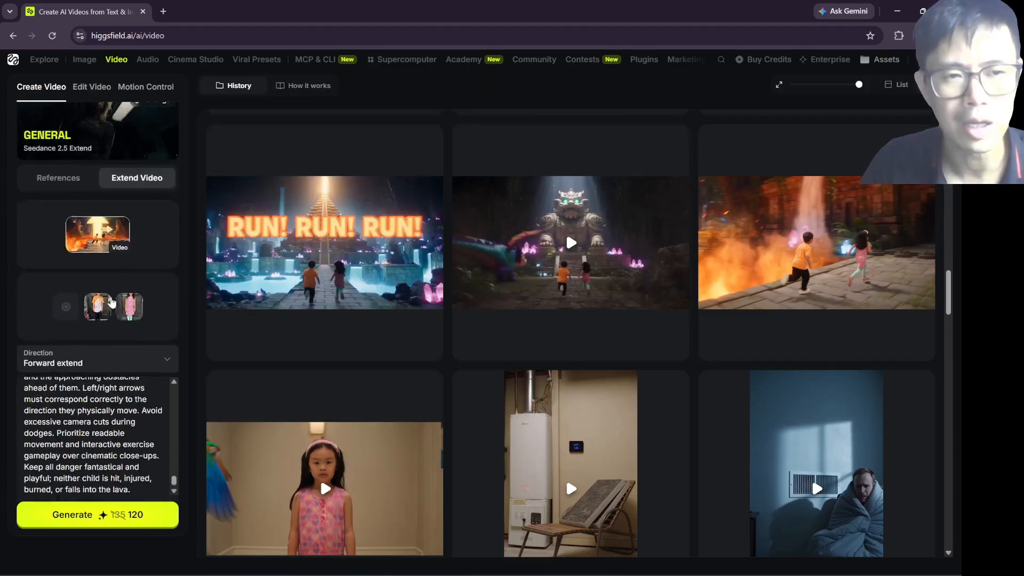
Step: Examine the new source clip, the two reference images, the forward direction and the prompt of the extension
{"action": "scroll", "coordinate": [111, 303], "scroll_direction": "up", "scroll_amount": 1}
{"action": "scroll", "coordinate": [144, 299], "scroll_direction": "down", "scroll_amount": 2}
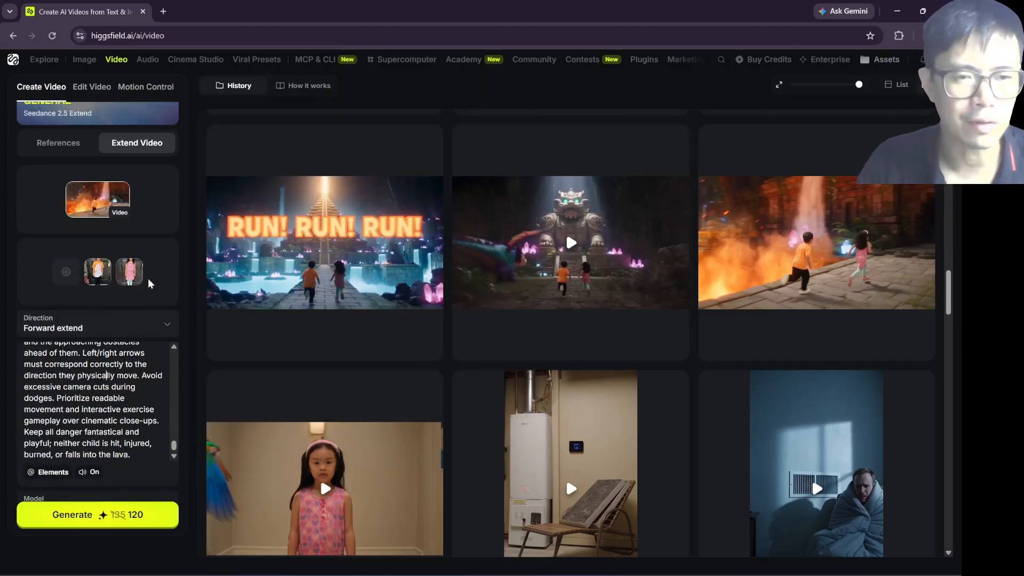
{"action": "scroll", "coordinate": [93, 387], "scroll_direction": "up", "scroll_amount": 10}
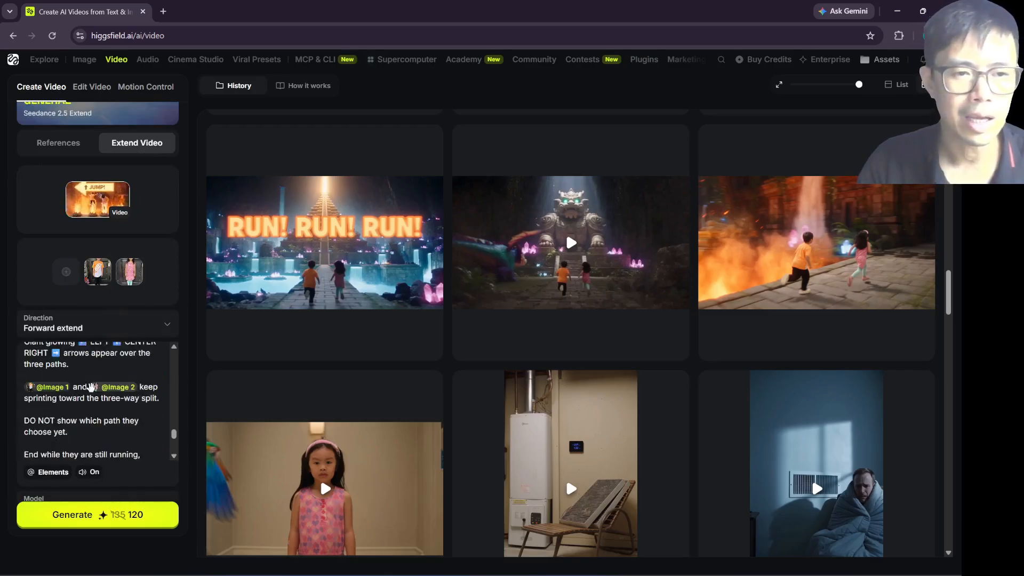
{"action": "scroll", "coordinate": [86, 387], "scroll_direction": "up", "scroll_amount": 2}
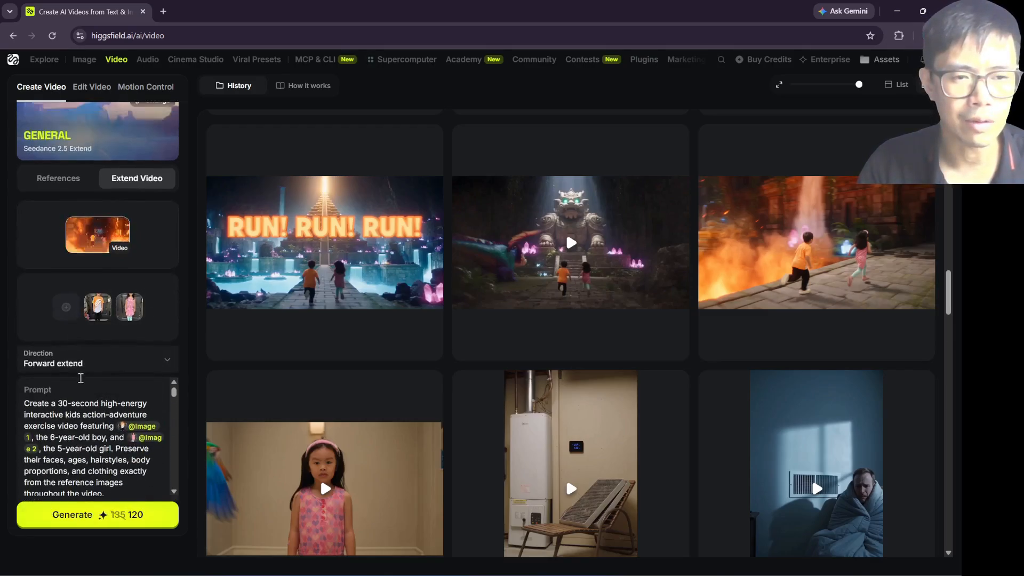
{"action": "scroll", "coordinate": [32, 416], "scroll_direction": "down", "scroll_amount": 3}
{"action": "scroll", "coordinate": [152, 333], "scroll_direction": "down", "scroll_amount": 6}
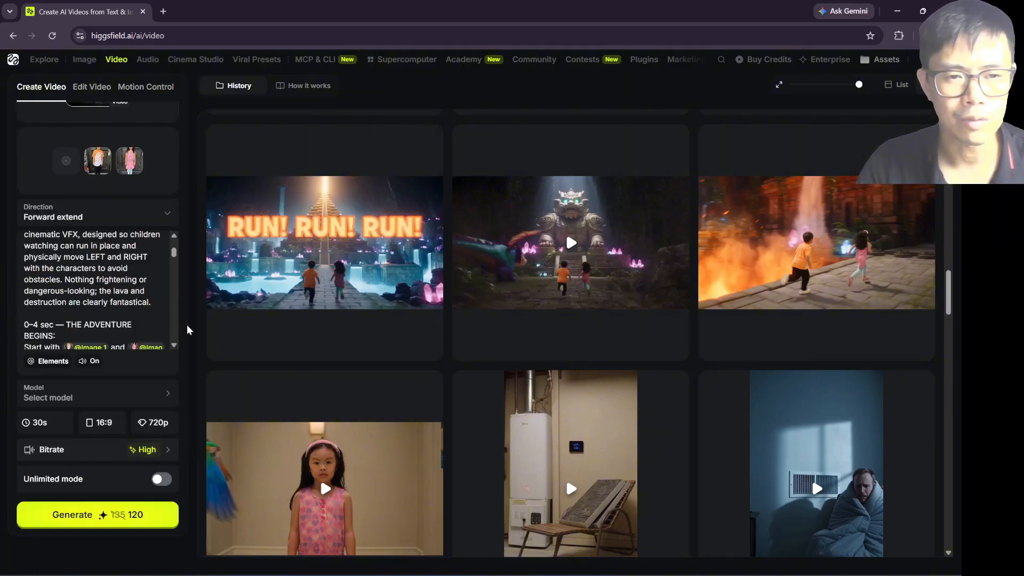
Step: Check the opening of the extension's prompt and its duration option, keeping 30s
{"action": "scroll", "coordinate": [133, 303], "scroll_direction": "up", "scroll_amount": 5}
{"action": "left_click_drag", "start_coordinate": [50, 257], "coordinate": [103, 326]}
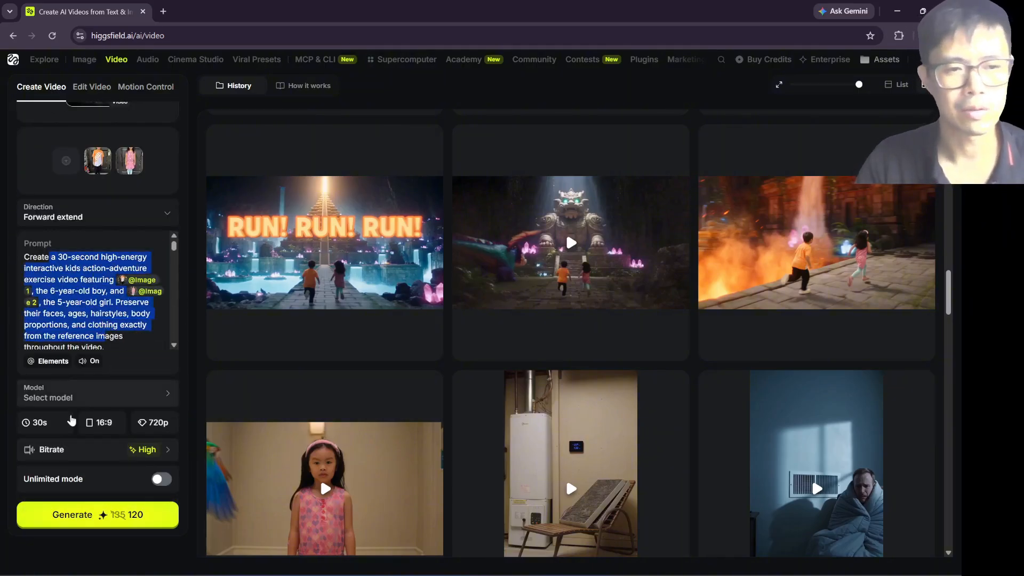
{"action": "left_click", "coordinate": [52, 425]}
{"action": "left_click", "coordinate": [86, 273]}
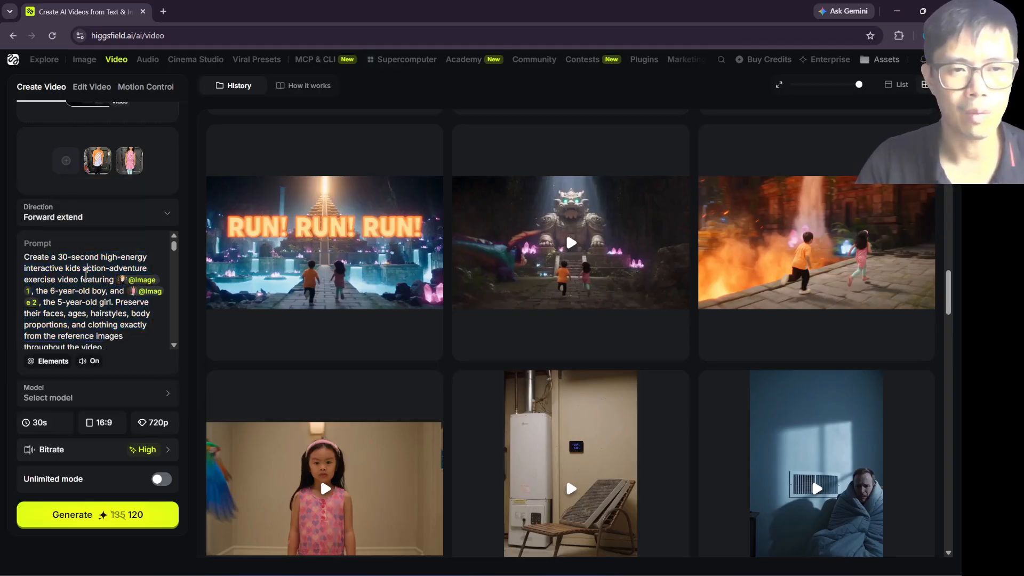
{"action": "scroll", "coordinate": [89, 287], "scroll_direction": "up", "scroll_amount": 3}
{"action": "scroll", "coordinate": [77, 300], "scroll_direction": "down", "scroll_amount": 3}
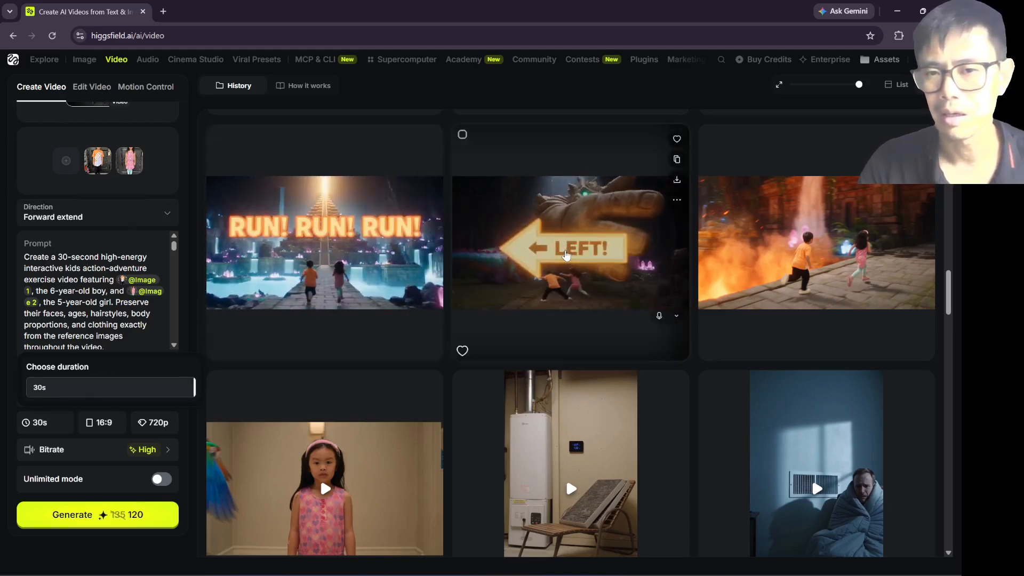
Step: Preview the stone guardian extension clip in the history, skip through to its end, and close it
{"action": "left_click", "coordinate": [569, 264]}
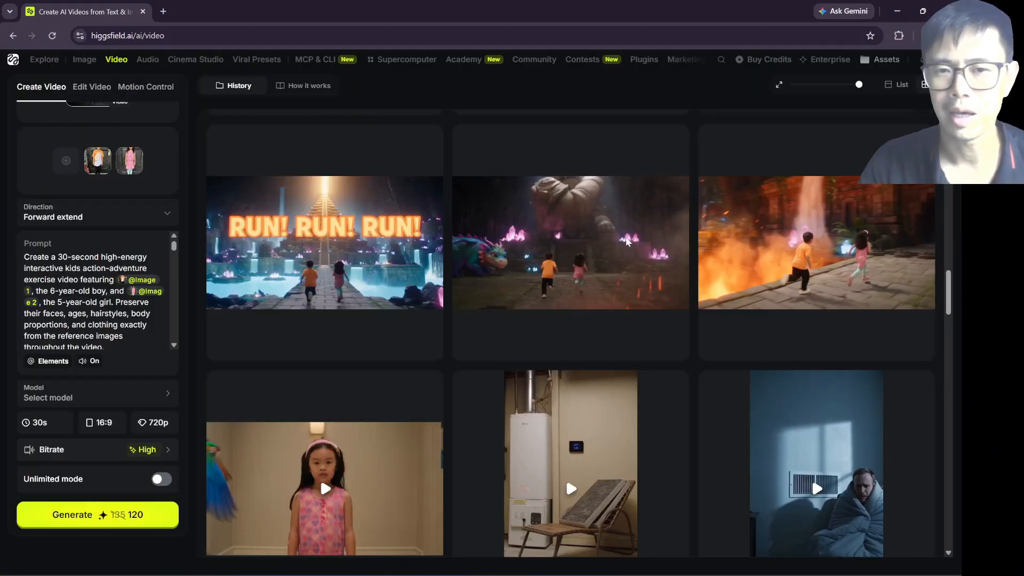
{"action": "left_click", "coordinate": [603, 329]}
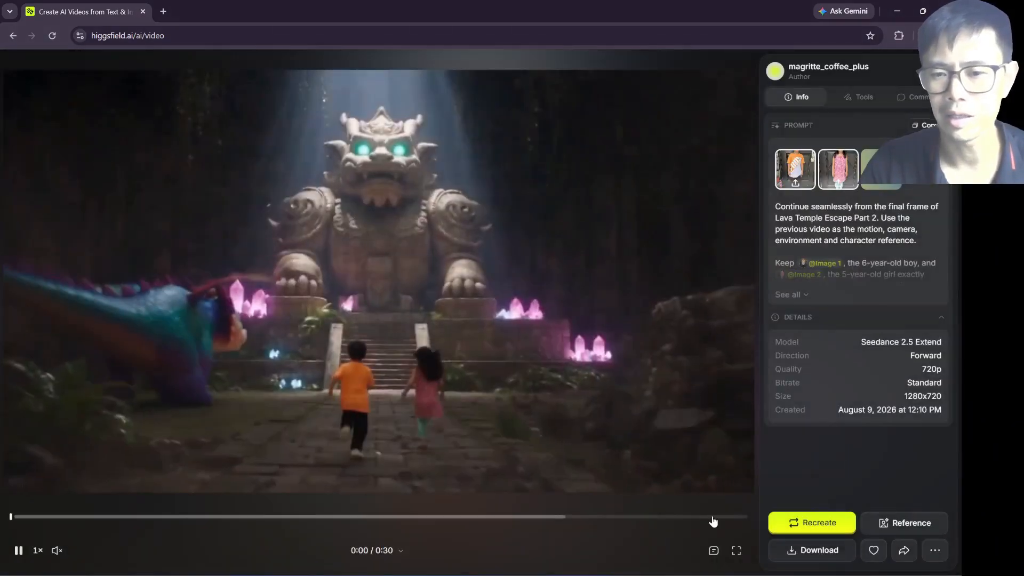
{"action": "left_click", "coordinate": [736, 518]}
{"action": "left_click_drag", "start_coordinate": [736, 520], "coordinate": [744, 522]}
{"action": "left_click", "coordinate": [940, 69]}
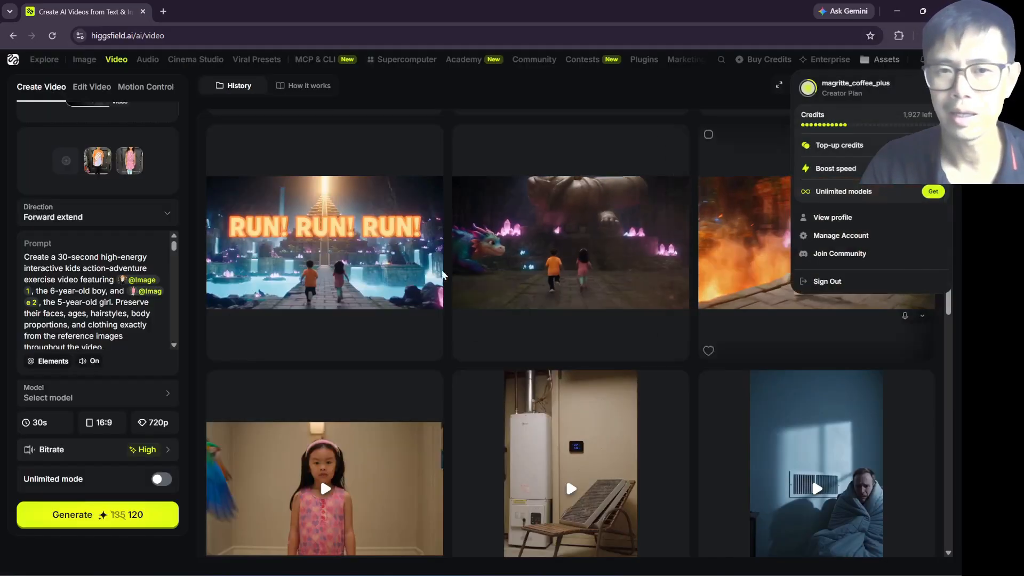
Step: Preview the blue waterfall temple extension clip through to its end, close it, and look over the history and extension settings
{"action": "left_click", "coordinate": [329, 259]}
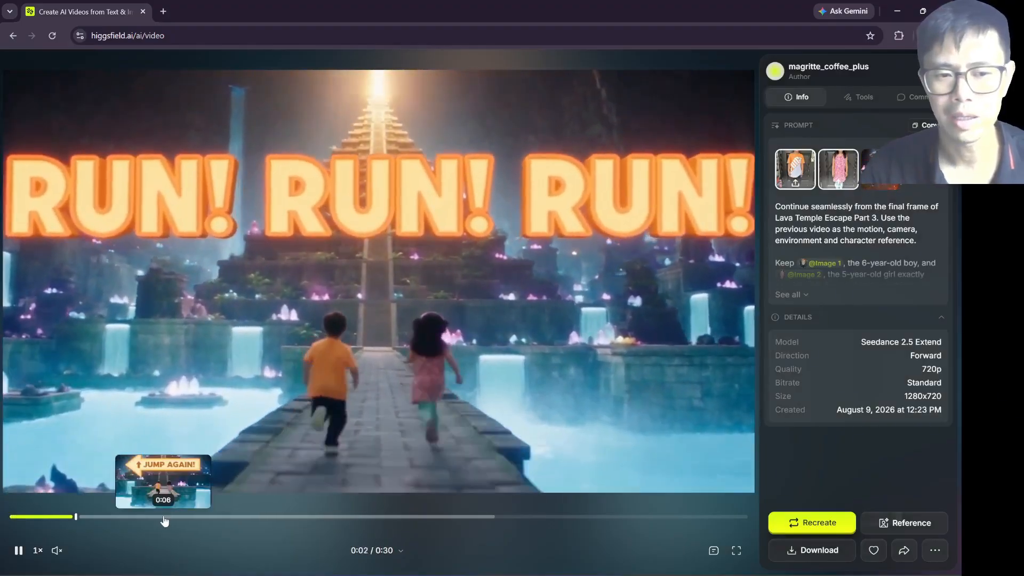
{"action": "left_click", "coordinate": [349, 517]}
{"action": "left_click_drag", "start_coordinate": [368, 519], "coordinate": [745, 525]}
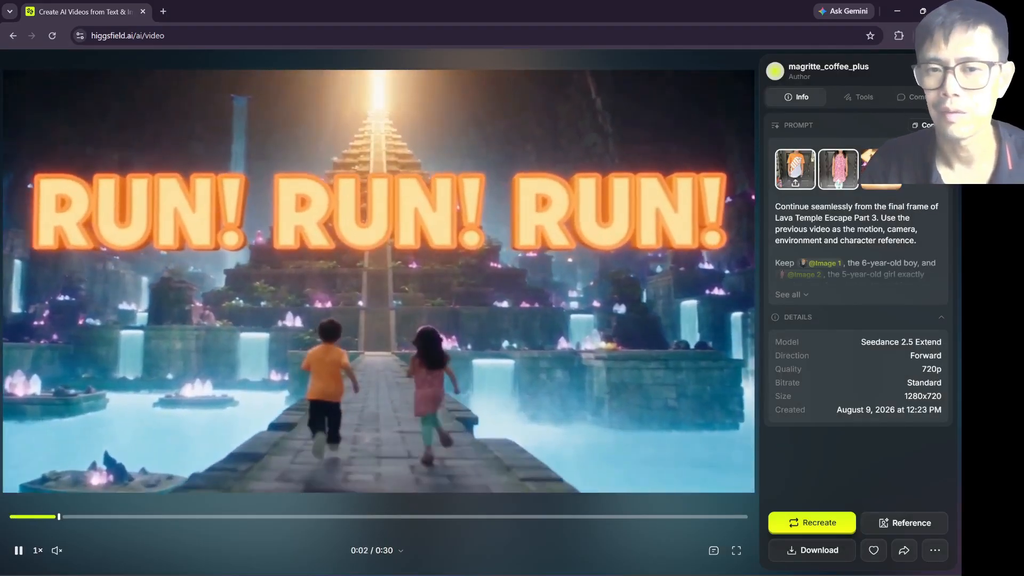
{"action": "left_click", "coordinate": [937, 71]}
{"action": "scroll", "coordinate": [317, 304], "scroll_direction": "up", "scroll_amount": 2}
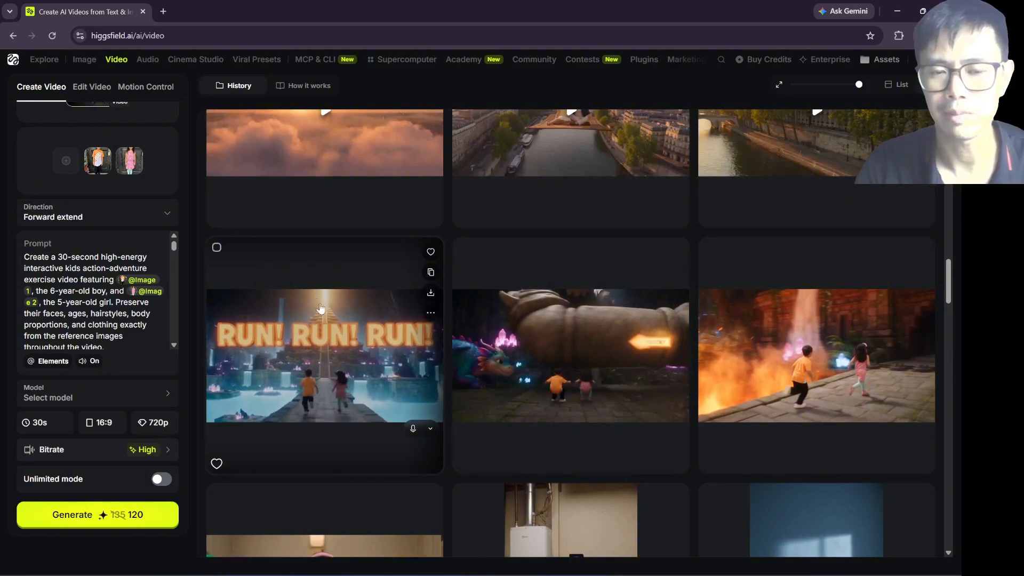
{"action": "scroll", "coordinate": [320, 308], "scroll_direction": "down", "scroll_amount": 2}
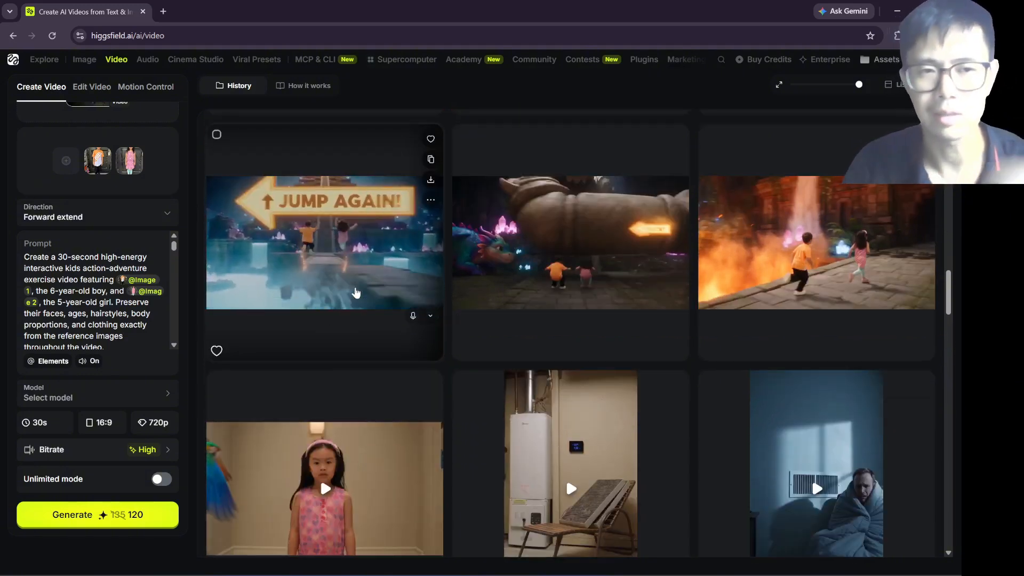
{"action": "scroll", "coordinate": [103, 310], "scroll_direction": "up", "scroll_amount": 3}
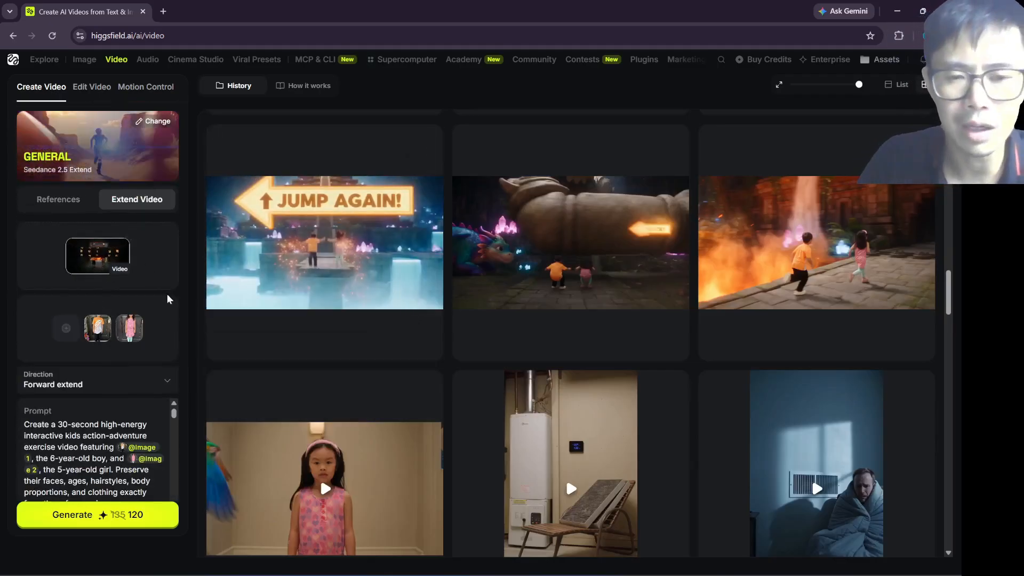
{"action": "scroll", "coordinate": [167, 297], "scroll_direction": "down", "scroll_amount": 1}
Step: Switch to CapCut and play the assembled timeline across the joins between the second, third and fourth clips
{"action": "left_click", "coordinate": [548, 575]}
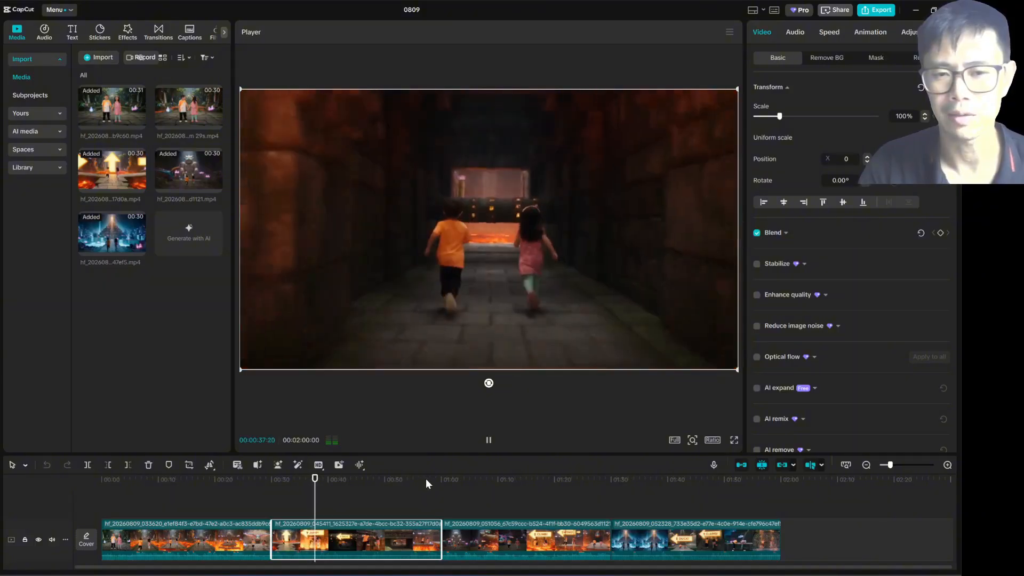
{"action": "left_click", "coordinate": [425, 478]}
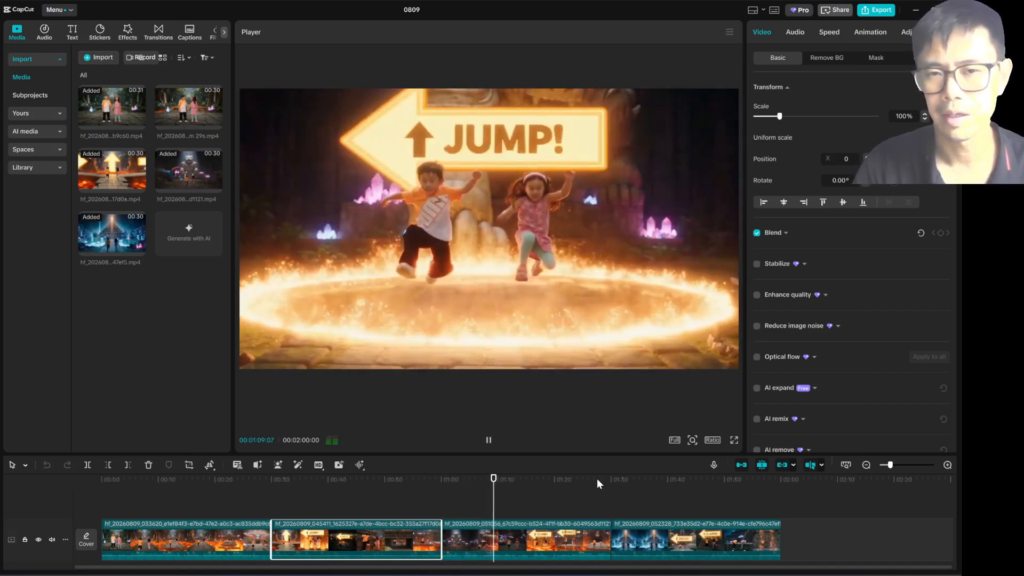
{"action": "left_click", "coordinate": [597, 480]}
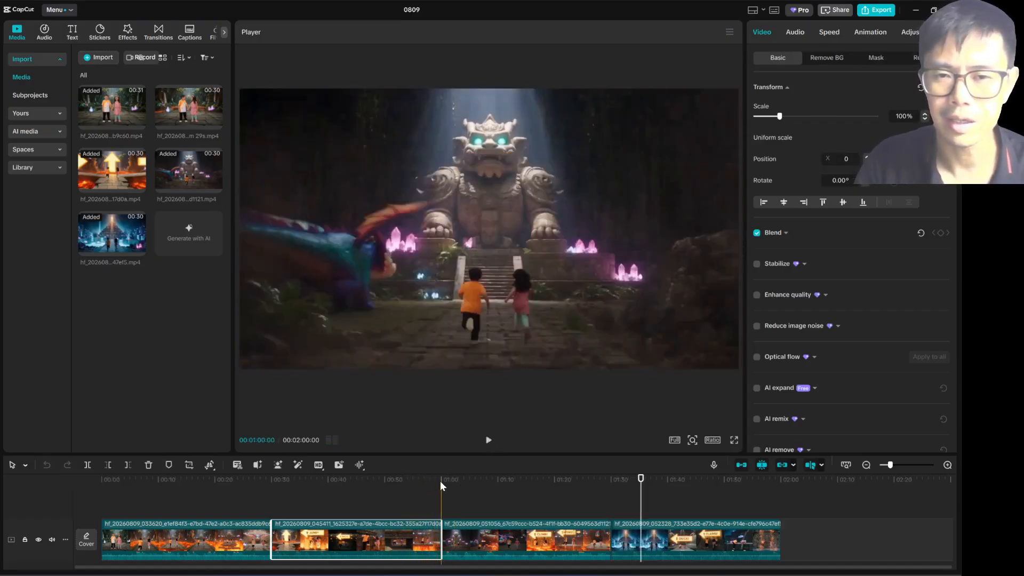
{"action": "left_click_drag", "start_coordinate": [430, 483], "coordinate": [314, 489]}
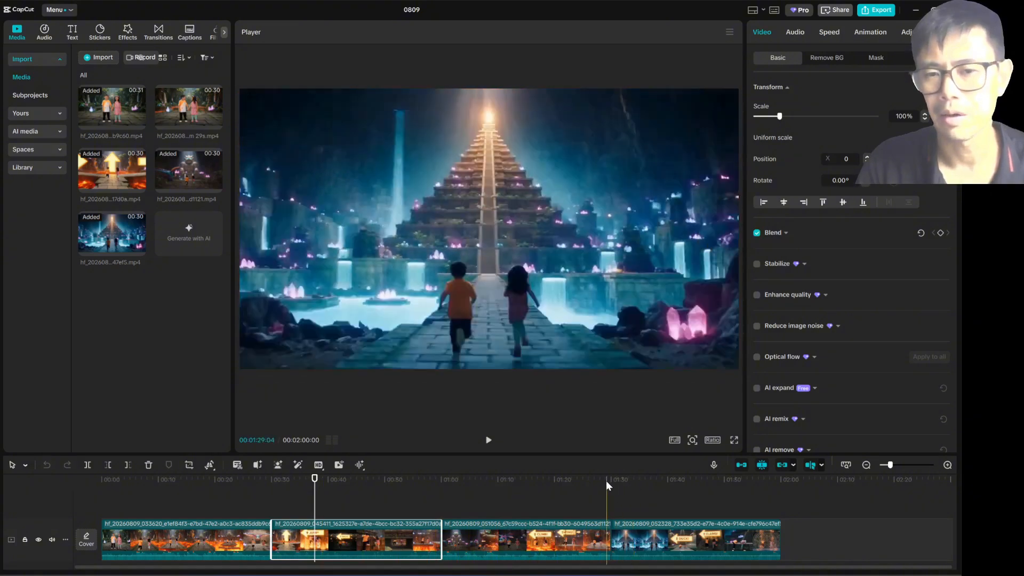
Step: Scrub the timeline from the join before the fourth clip through to the big jump near its end
{"action": "left_click_drag", "start_coordinate": [606, 481], "coordinate": [643, 493]}
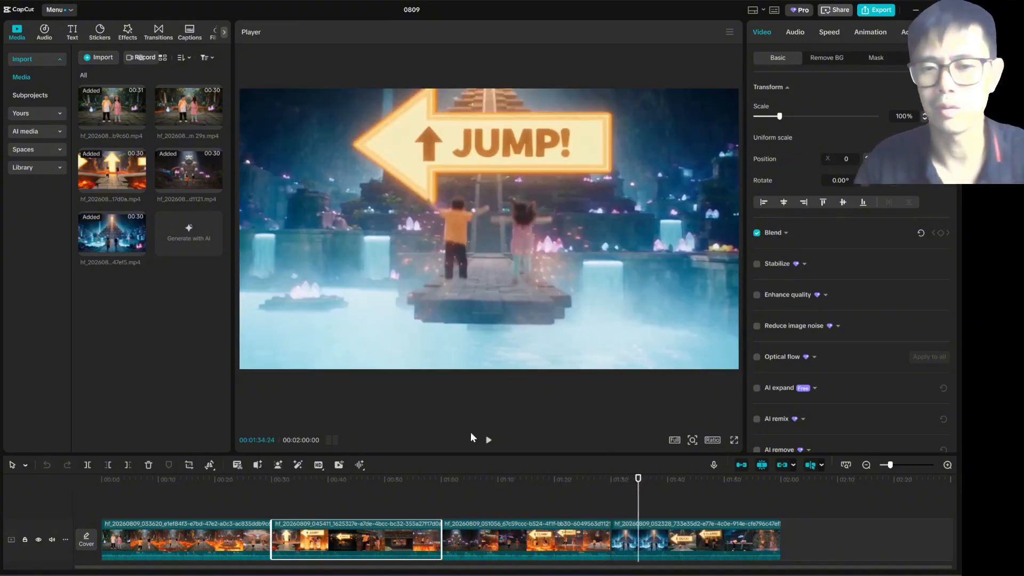
{"action": "left_click", "coordinate": [735, 490]}
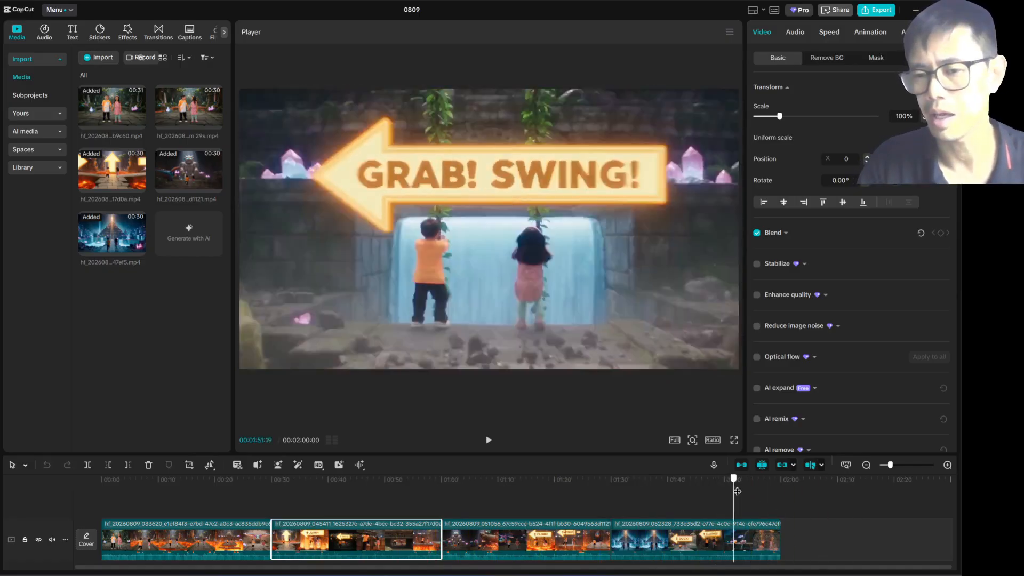
{"action": "left_click_drag", "start_coordinate": [737, 491], "coordinate": [762, 491]}
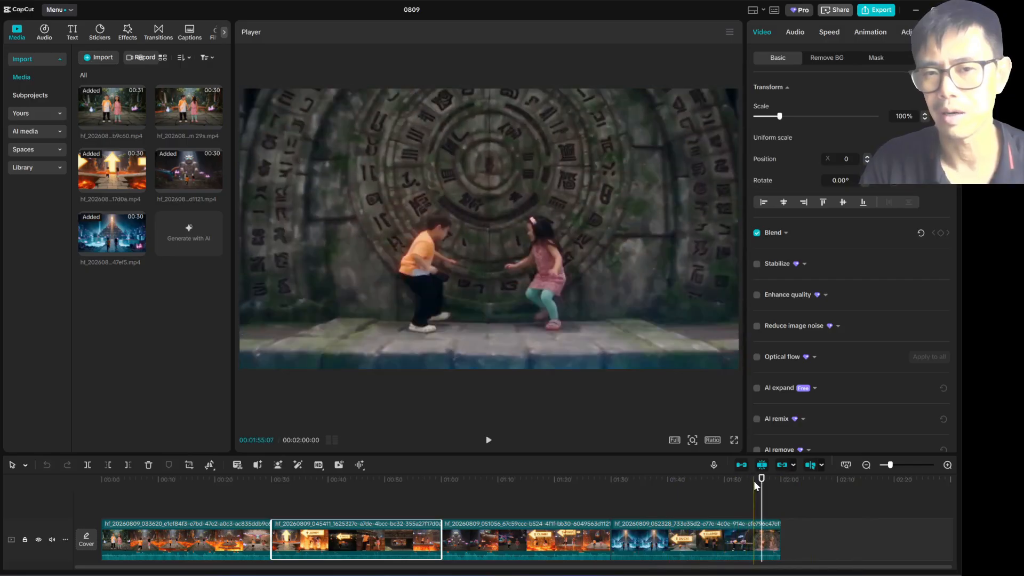
{"action": "left_click_drag", "start_coordinate": [770, 481], "coordinate": [776, 486]}
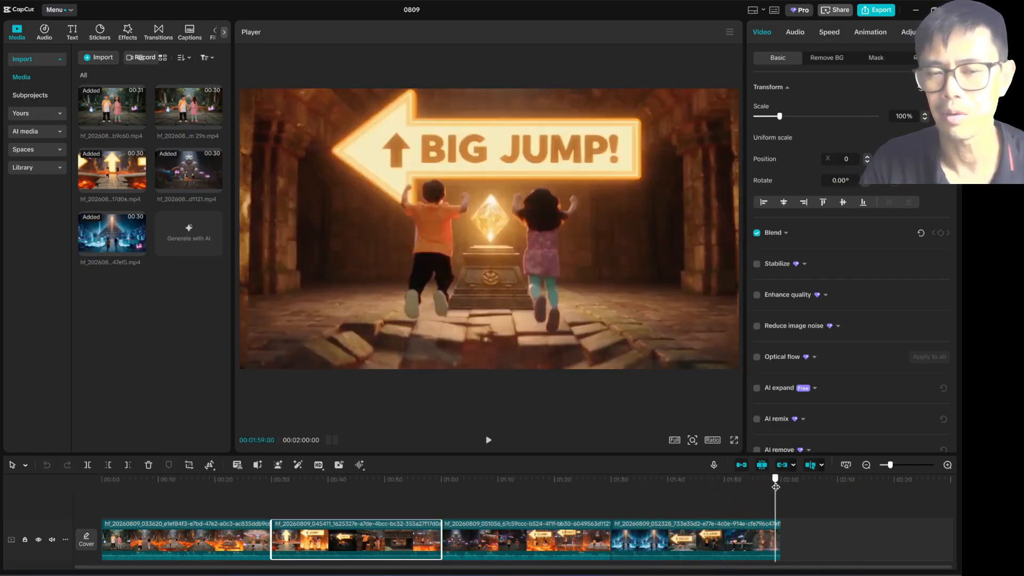
Step: Switch back to Higgsfield in the browser and browse the video history to yesterday's Paris magic carpet clips
{"action": "left_click", "coordinate": [916, 10]}
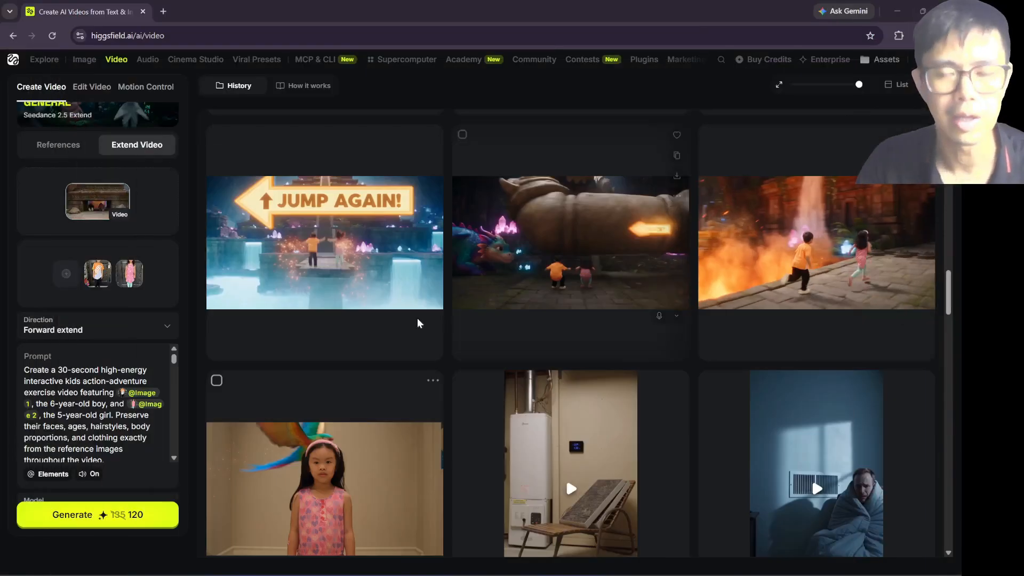
{"action": "scroll", "coordinate": [408, 317], "scroll_direction": "up", "scroll_amount": 4}
{"action": "scroll", "coordinate": [401, 315], "scroll_direction": "up", "scroll_amount": 3}
{"action": "scroll", "coordinate": [379, 425], "scroll_direction": "down", "scroll_amount": 3}
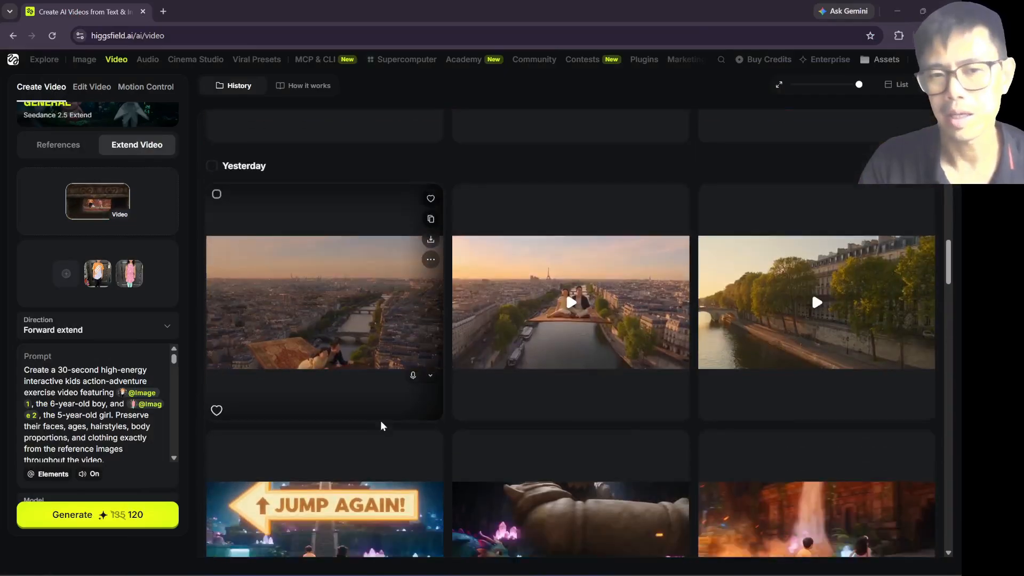
{"action": "scroll", "coordinate": [485, 392], "scroll_direction": "up", "scroll_amount": 1}
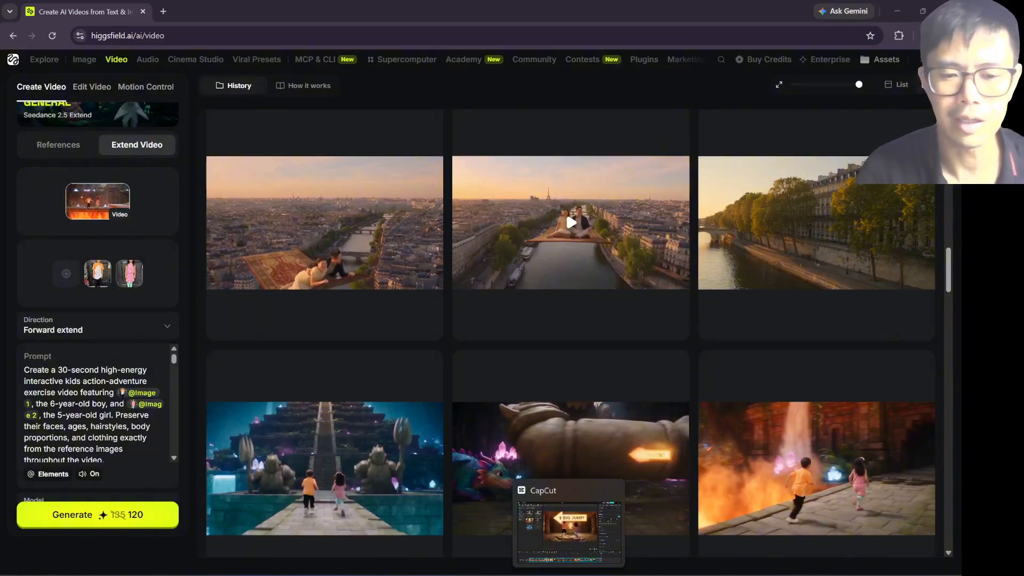
{"action": "scroll", "coordinate": [812, 257], "scroll_direction": "up", "scroll_amount": 3}
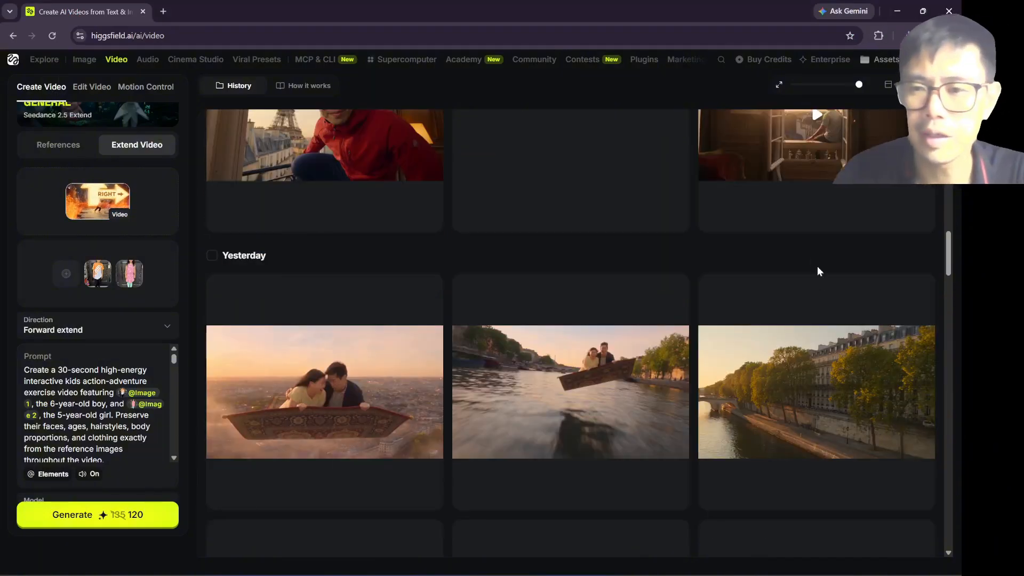
{"action": "scroll", "coordinate": [817, 267], "scroll_direction": "down", "scroll_amount": 2}
Step: Preview the first Paris clip, which opens on the tree-lined riverbank, through to its end and close it
{"action": "left_click", "coordinate": [798, 297]}
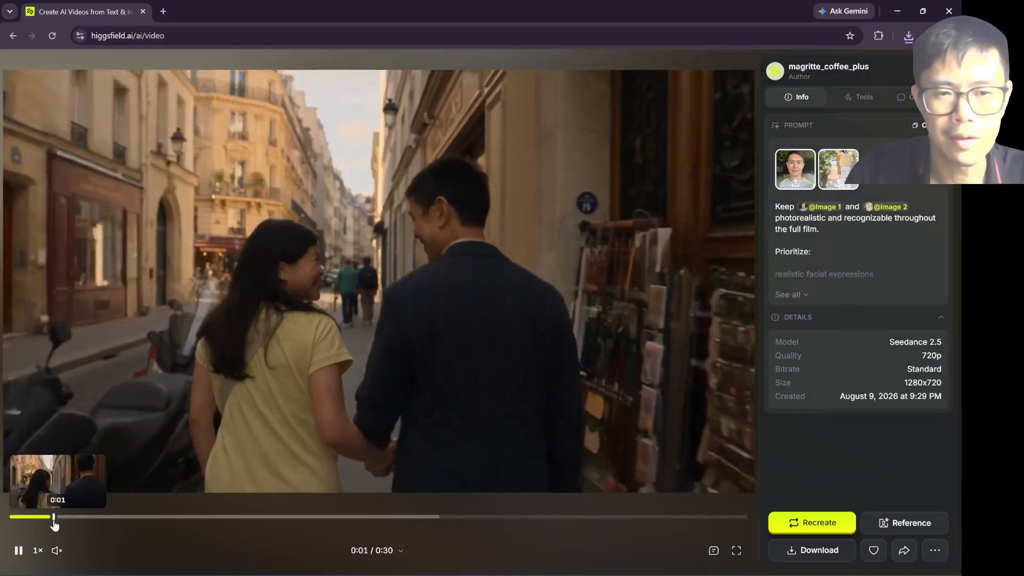
{"action": "left_click_drag", "start_coordinate": [74, 519], "coordinate": [741, 516]}
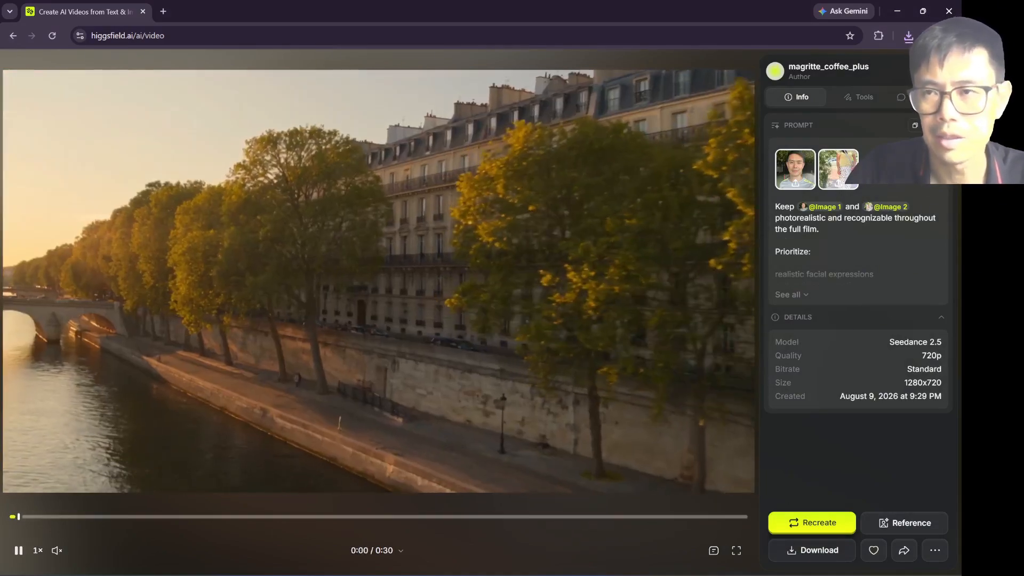
{"action": "key", "text": "Escape"}
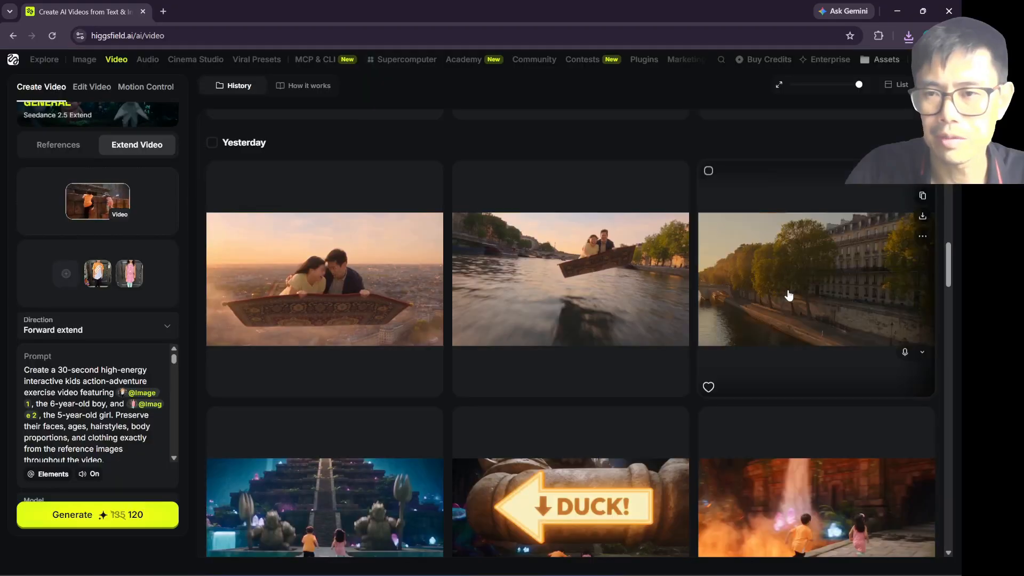
Step: Recreate the first Paris clip's settings in the generator and read through its prompt
{"action": "left_click", "coordinate": [923, 195]}
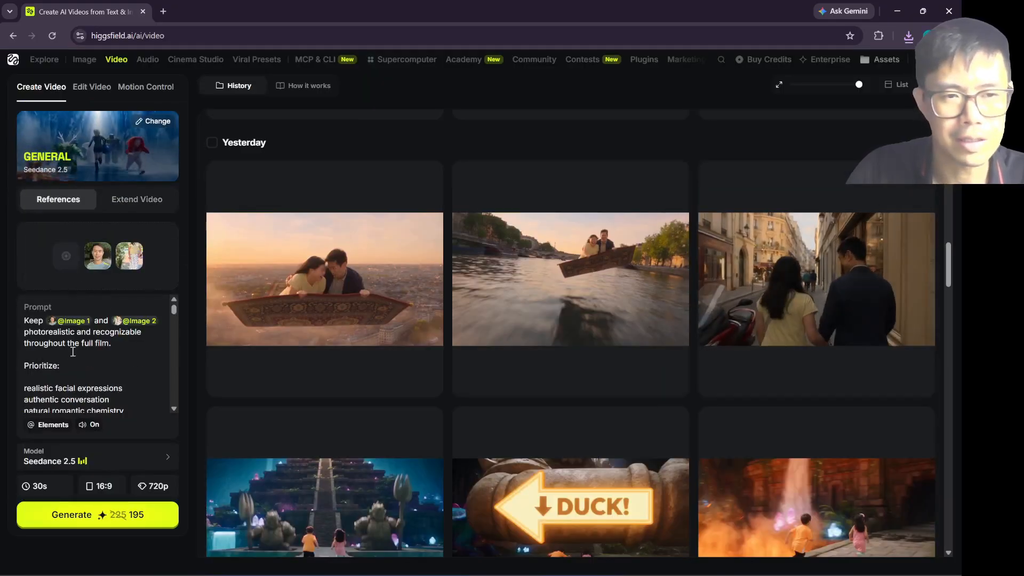
{"action": "scroll", "coordinate": [73, 352], "scroll_direction": "down", "scroll_amount": 5}
{"action": "scroll", "coordinate": [78, 363], "scroll_direction": "up", "scroll_amount": 5}
{"action": "scroll", "coordinate": [83, 373], "scroll_direction": "down", "scroll_amount": 6}
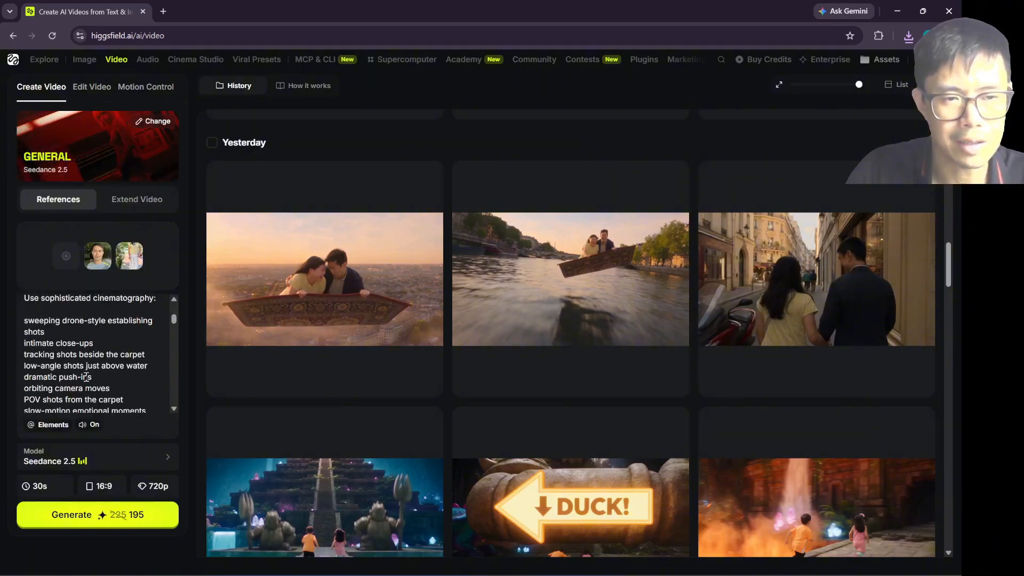
{"action": "scroll", "coordinate": [86, 378], "scroll_direction": "down", "scroll_amount": 3}
{"action": "scroll", "coordinate": [86, 377], "scroll_direction": "up", "scroll_amount": 10}
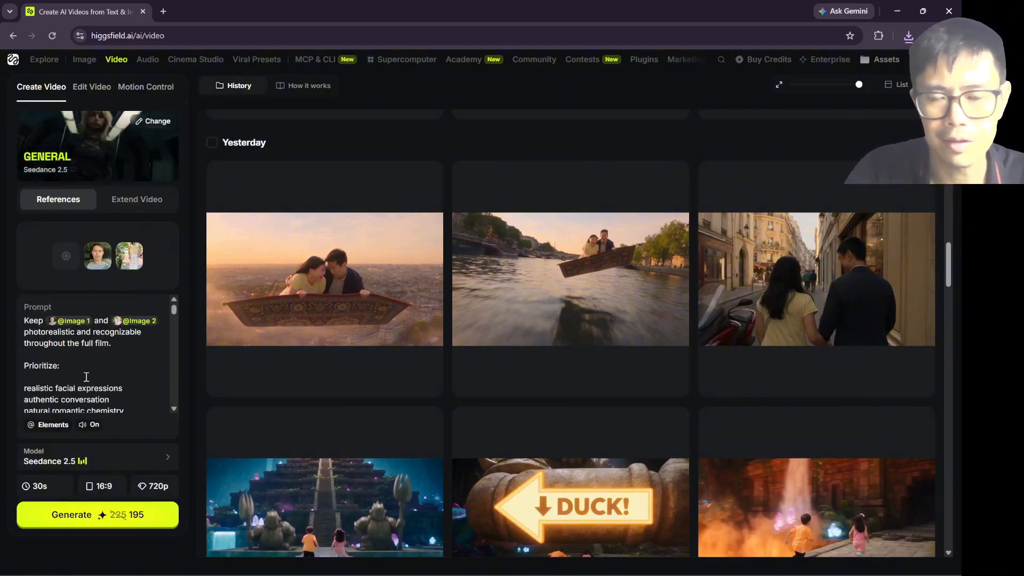
Step: Recreate the settings of the carpet-over-the-Seine extension clip and review its source video and the opening of its prompt
{"action": "mouse_move", "coordinate": [631, 318]}
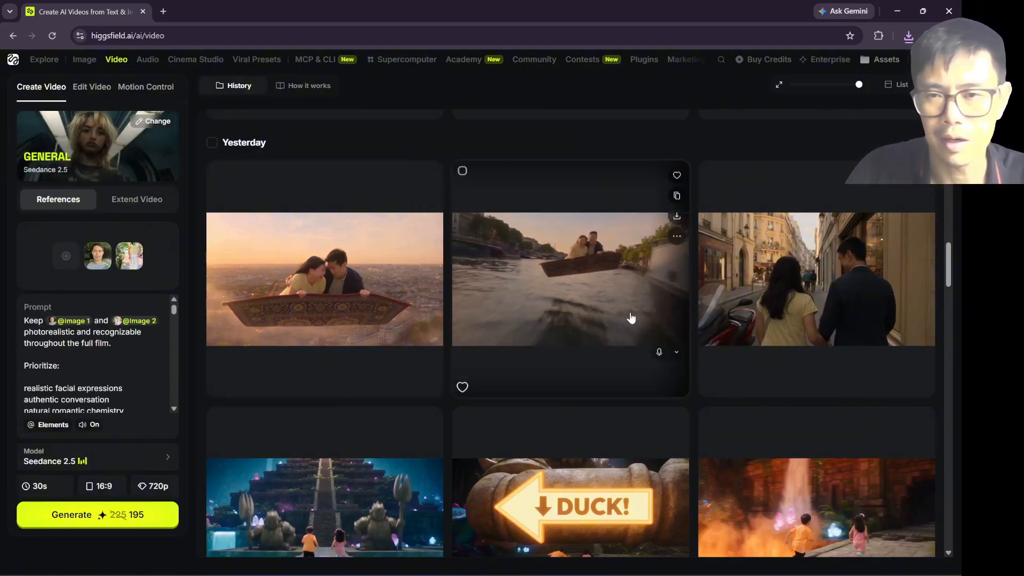
{"action": "left_click", "coordinate": [677, 197]}
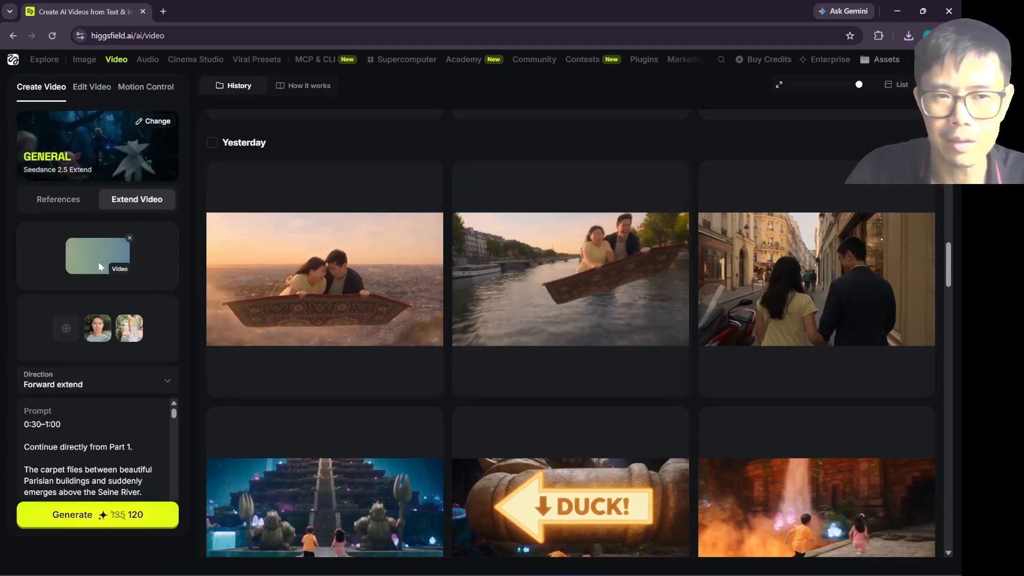
{"action": "mouse_move", "coordinate": [744, 283]}
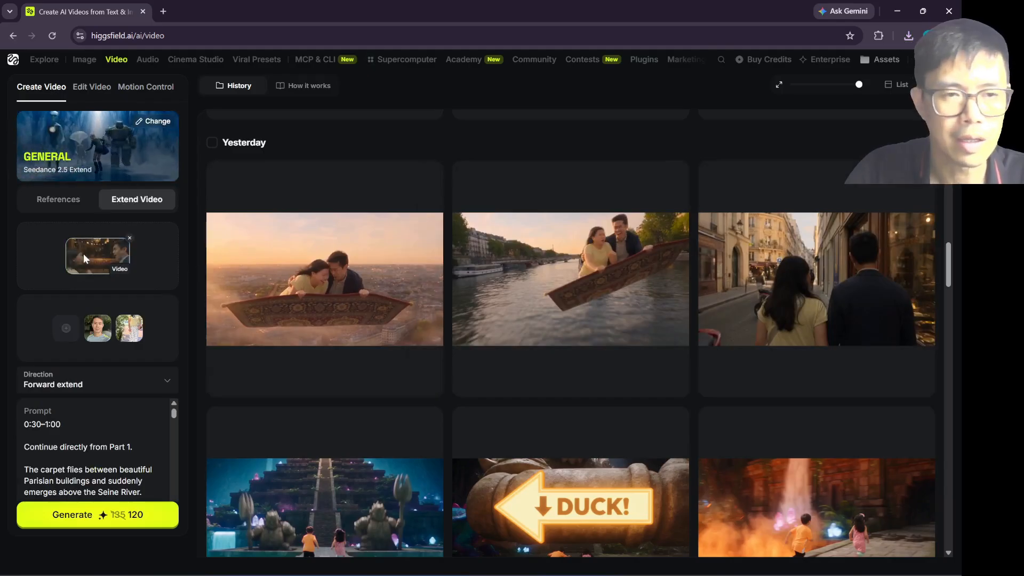
{"action": "scroll", "coordinate": [86, 455], "scroll_direction": "down", "scroll_amount": 5}
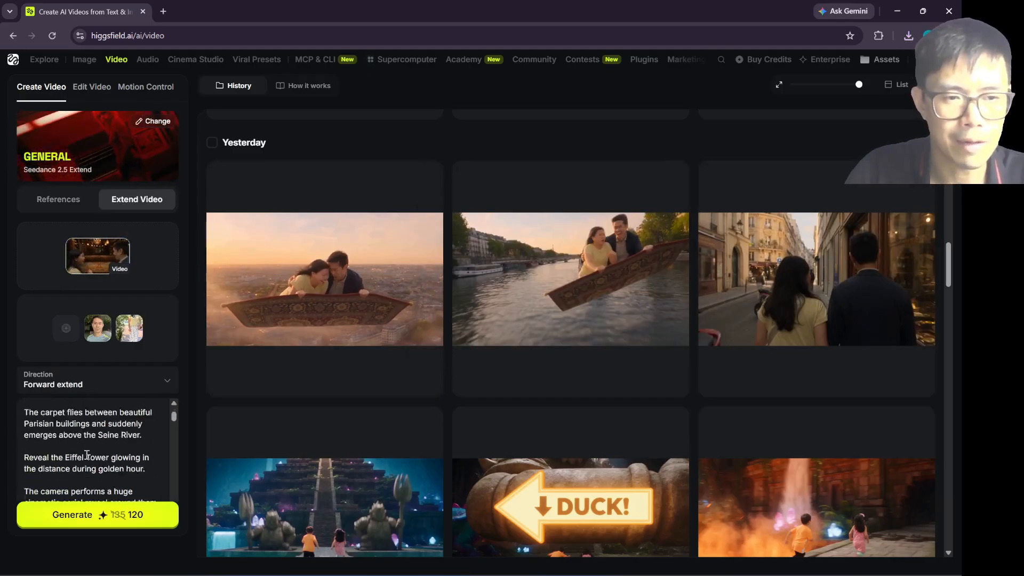
Step: Check the extension's direction options, the rest of its prompt and its duration option, keeping Forward extend and 30s
{"action": "left_click", "coordinate": [95, 384]}
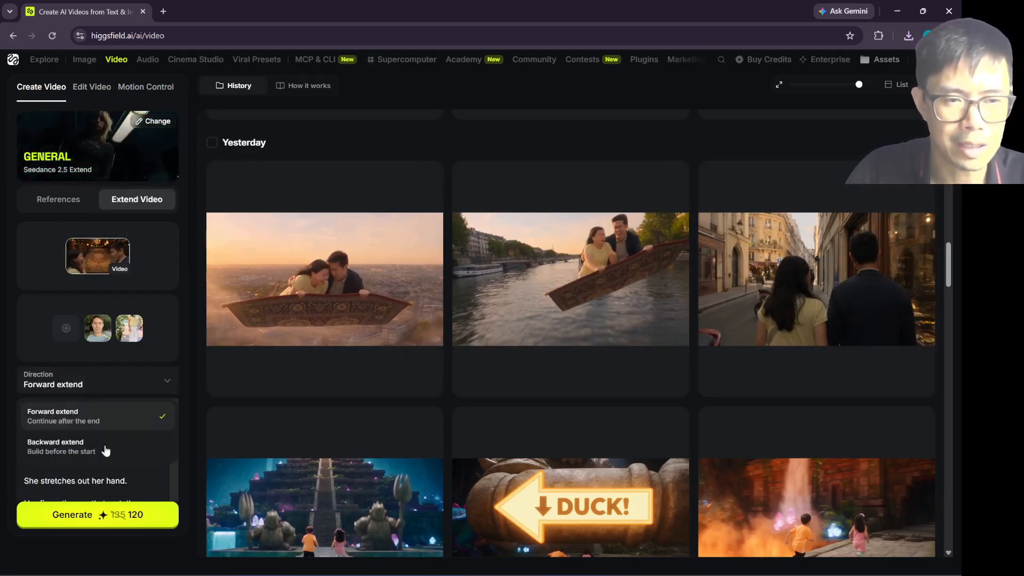
{"action": "left_click", "coordinate": [130, 476]}
{"action": "scroll", "coordinate": [130, 476], "scroll_direction": "down", "scroll_amount": 5}
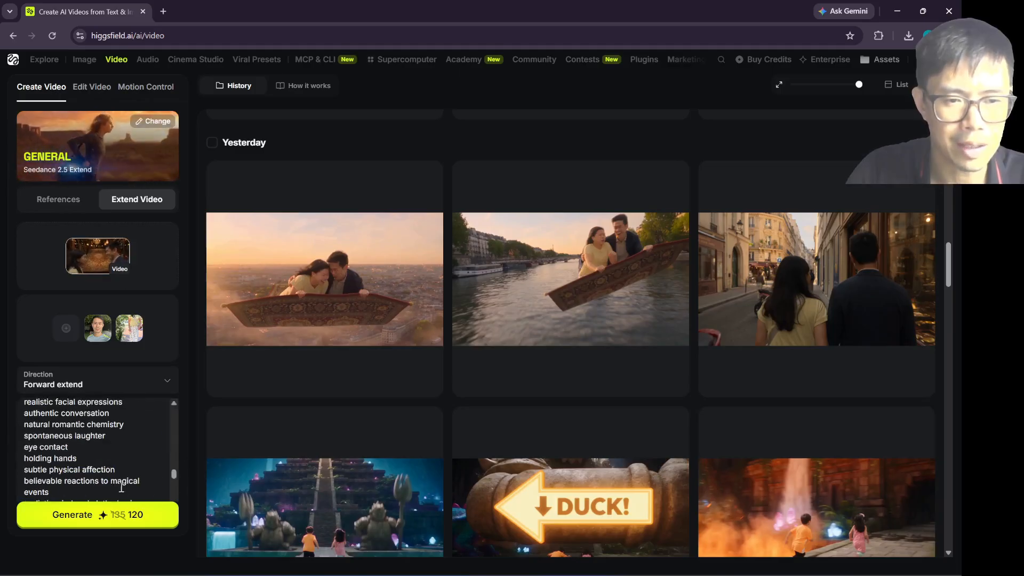
{"action": "scroll", "coordinate": [127, 476], "scroll_direction": "down", "scroll_amount": 10}
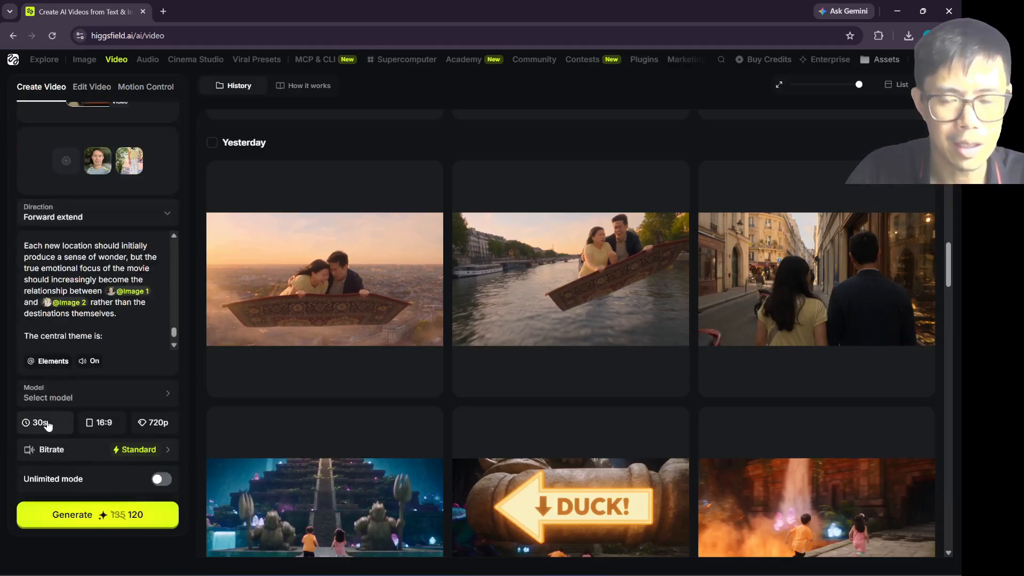
{"action": "left_click", "coordinate": [57, 427]}
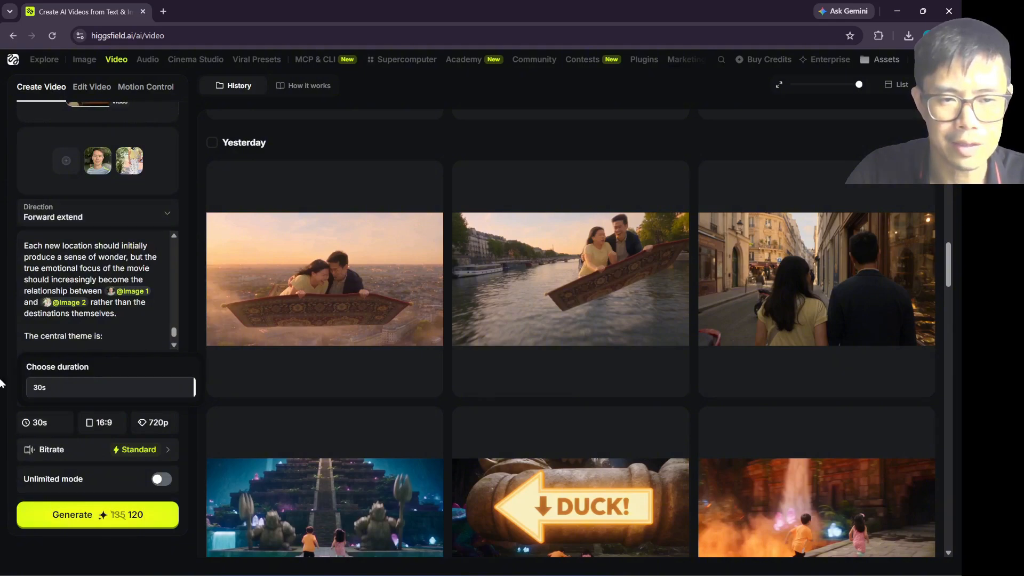
Step: Preview the carpet-over-the-Seine extension clip through to its final Eiffel Tower shot and close it
{"action": "left_click", "coordinate": [570, 277]}
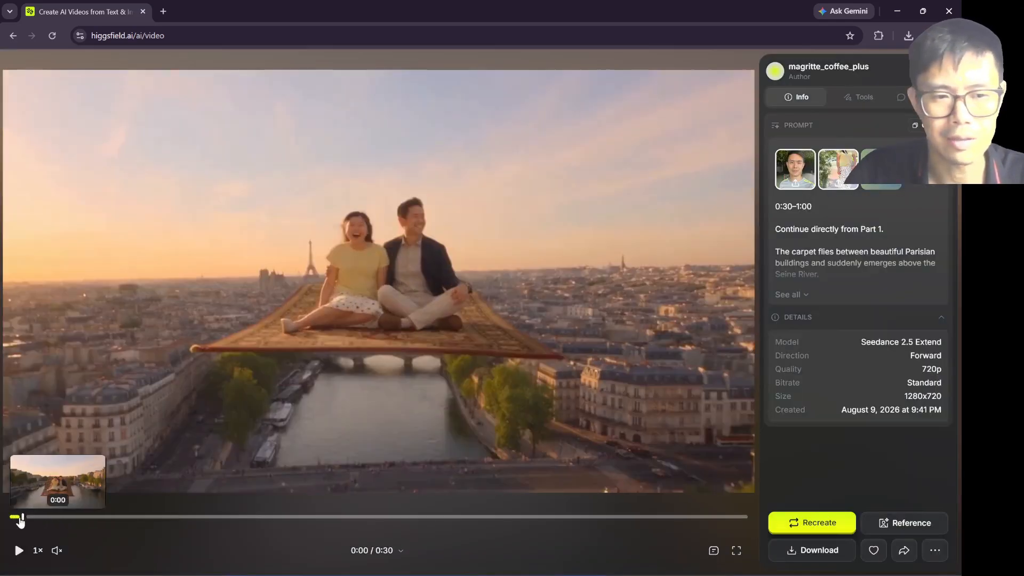
{"action": "left_click", "coordinate": [9, 517]}
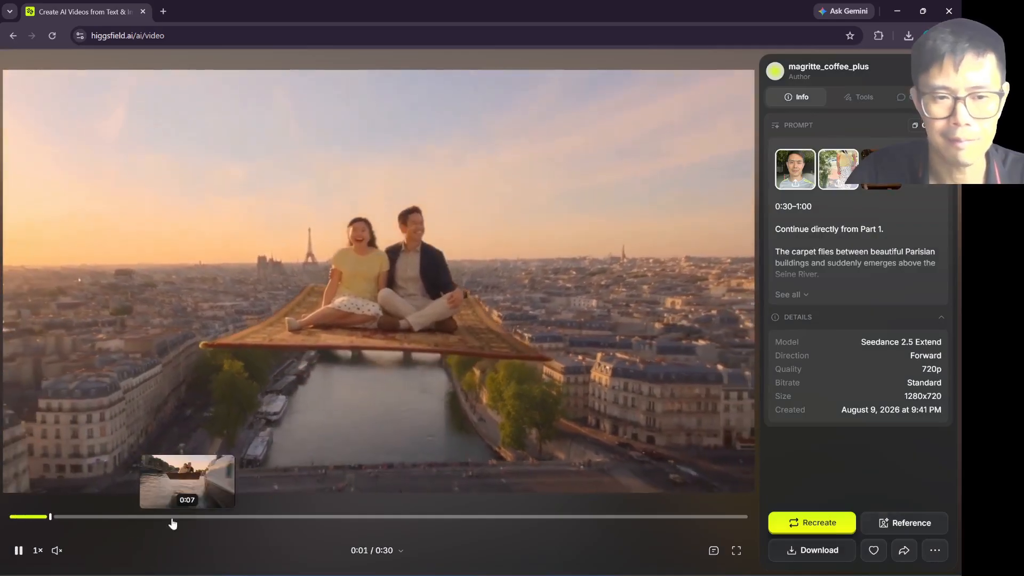
{"action": "left_click_drag", "start_coordinate": [85, 518], "coordinate": [619, 527]}
{"action": "left_click_drag", "start_coordinate": [696, 527], "coordinate": [748, 523]}
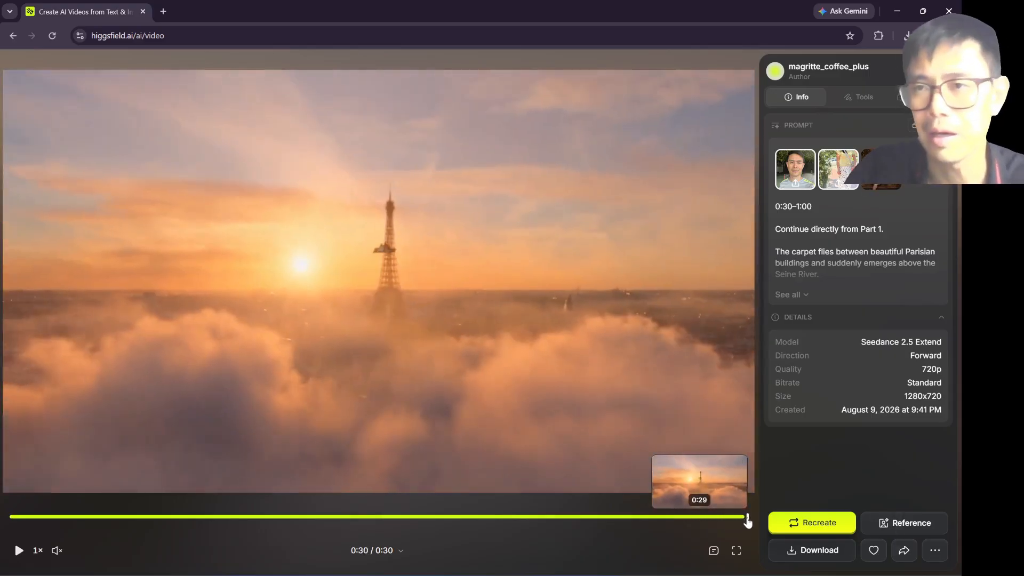
{"action": "key", "text": "Escape"}
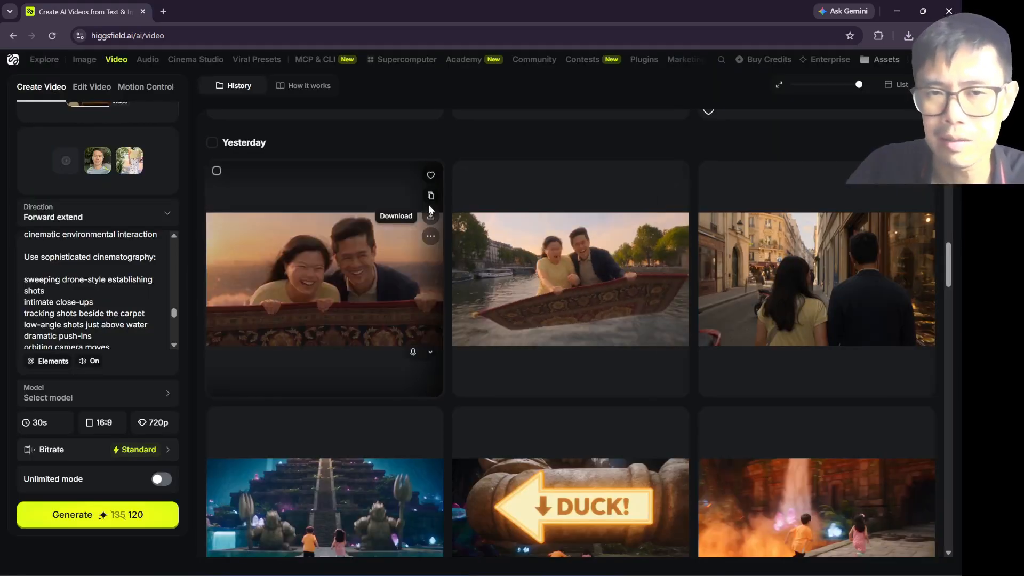
Step: Recreate the settings of the newest Paris extension clip in the generator and scrub through that clip
{"action": "left_click", "coordinate": [430, 196]}
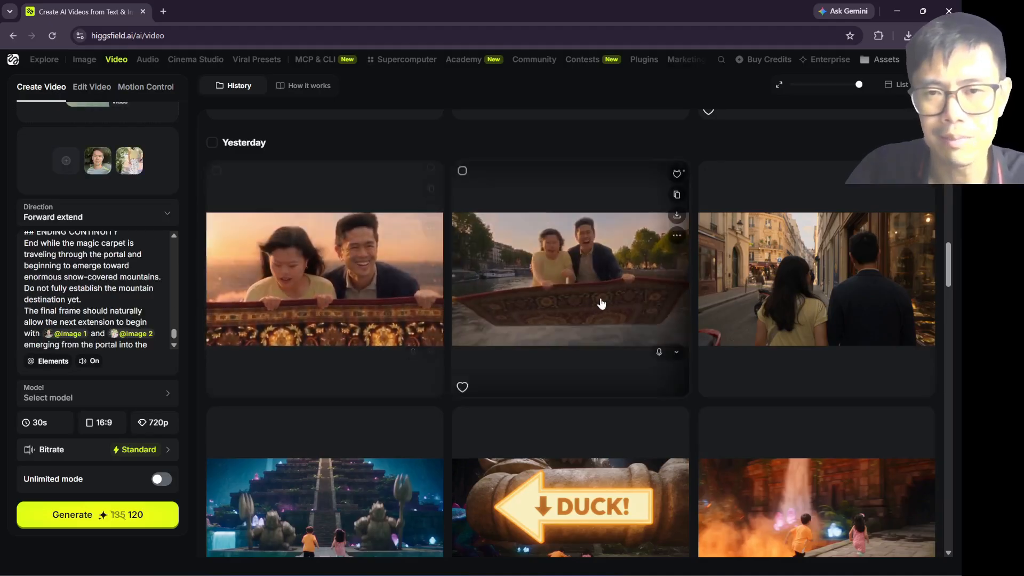
{"action": "scroll", "coordinate": [601, 304], "scroll_direction": "up", "scroll_amount": 2}
{"action": "scroll", "coordinate": [469, 373], "scroll_direction": "up", "scroll_amount": 2}
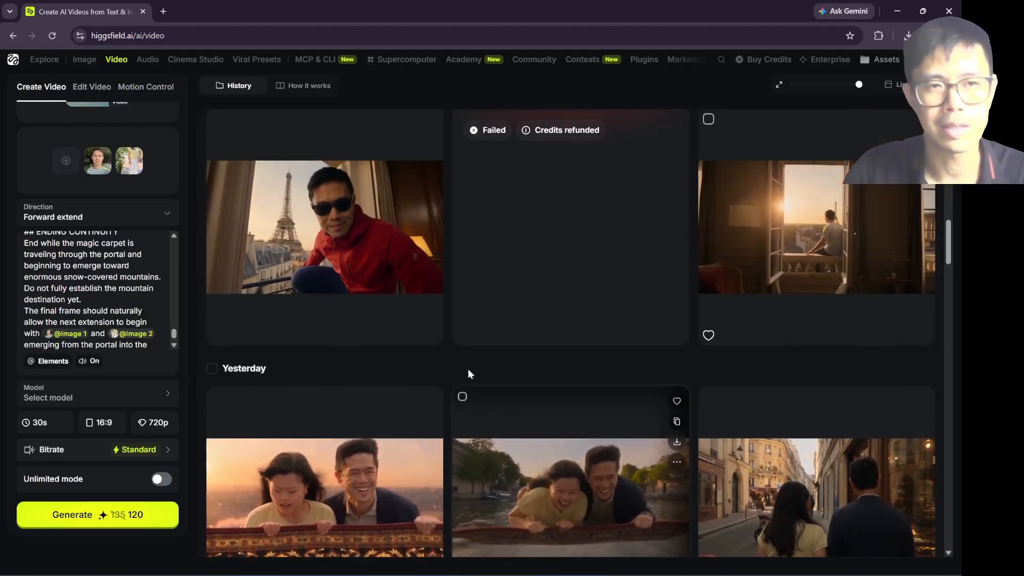
{"action": "left_click", "coordinate": [286, 483]}
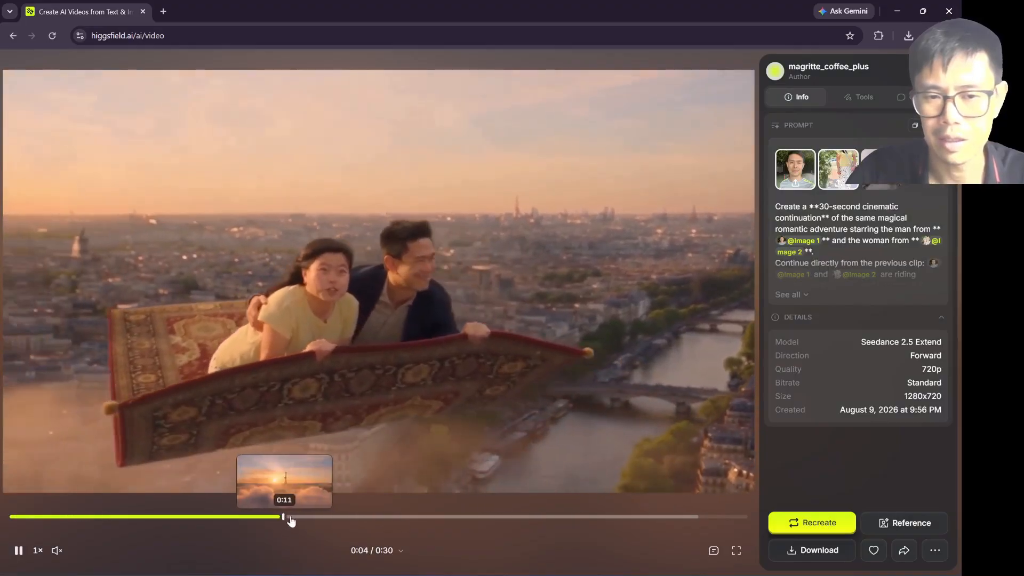
{"action": "left_click_drag", "start_coordinate": [288, 518], "coordinate": [519, 518]}
{"action": "left_click", "coordinate": [531, 518]}
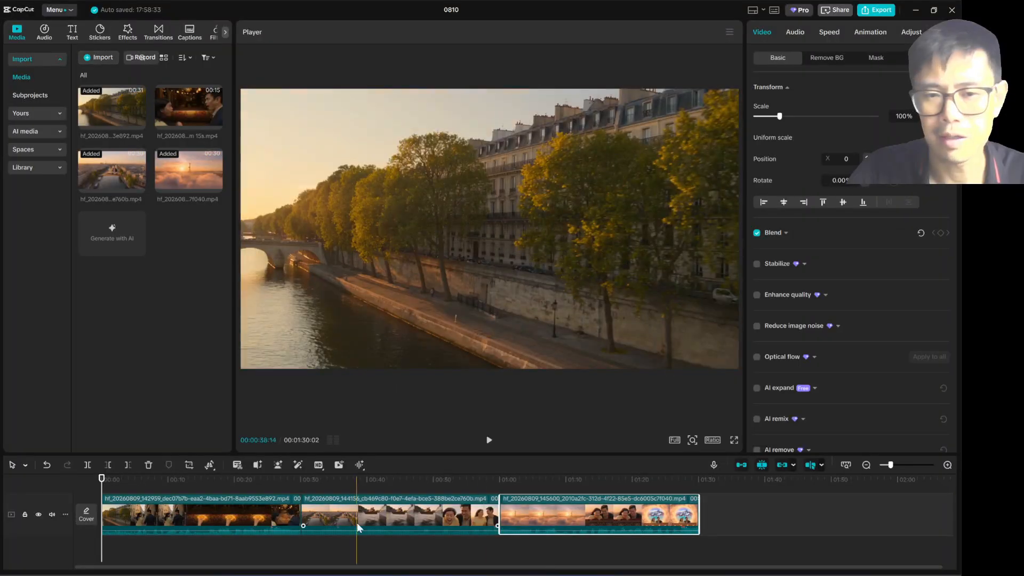
Step: Switch to CapCut, play the assembled Paris video and review the cut between the first and second clips
{"action": "left_click", "coordinate": [488, 439]}
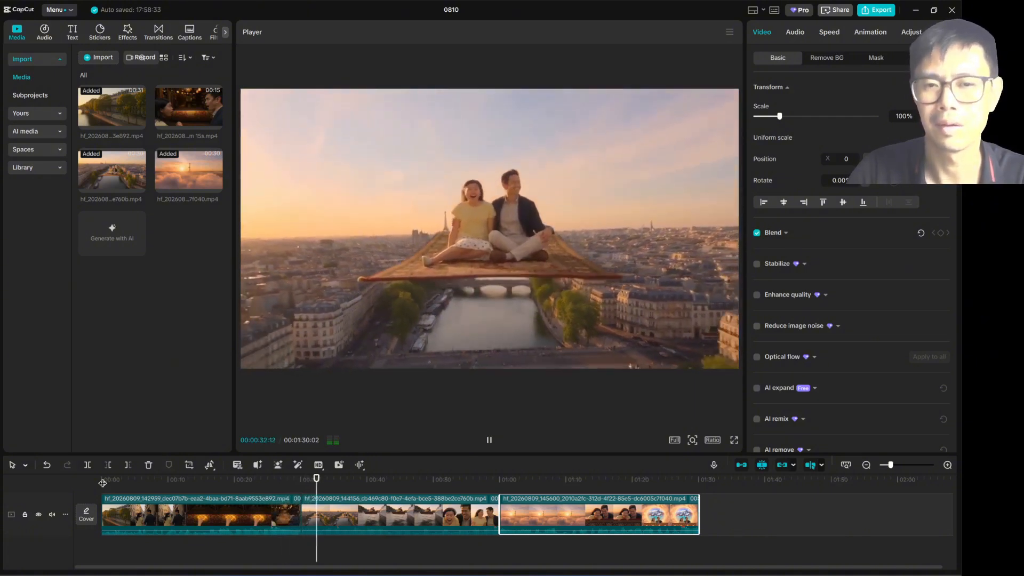
{"action": "key", "text": "space"}
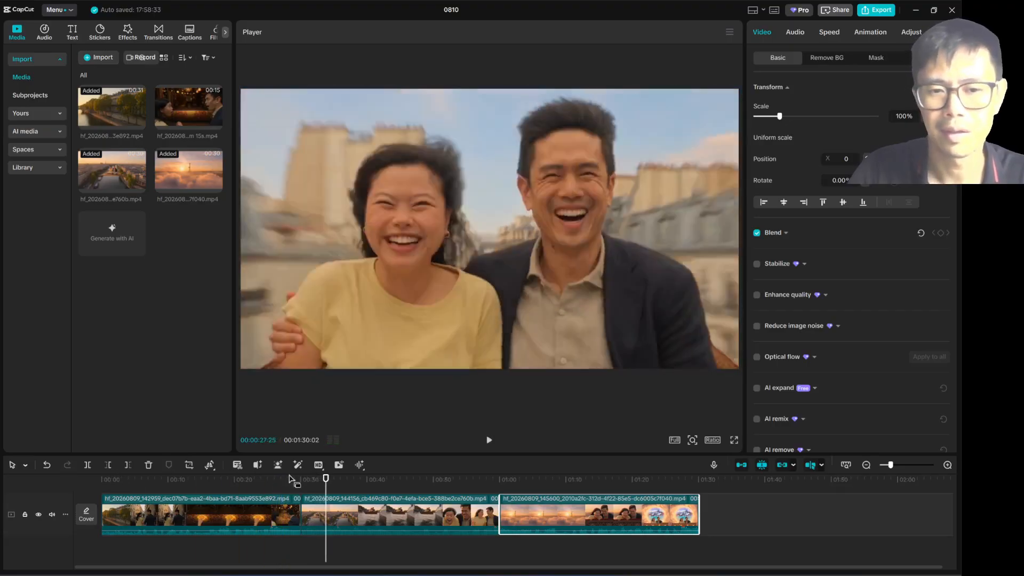
{"action": "left_click_drag", "start_coordinate": [290, 479], "coordinate": [306, 485]}
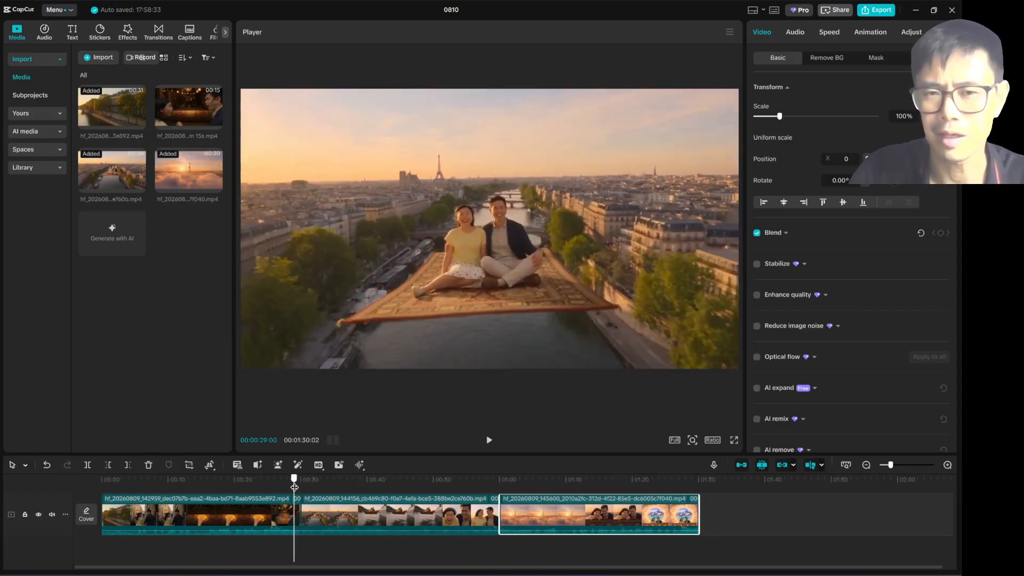
{"action": "mouse_move", "coordinate": [306, 485]}
{"action": "left_mouse_down"}
{"action": "mouse_move", "coordinate": [386, 486]}
{"action": "mouse_move", "coordinate": [318, 483]}
{"action": "left_mouse_up"}
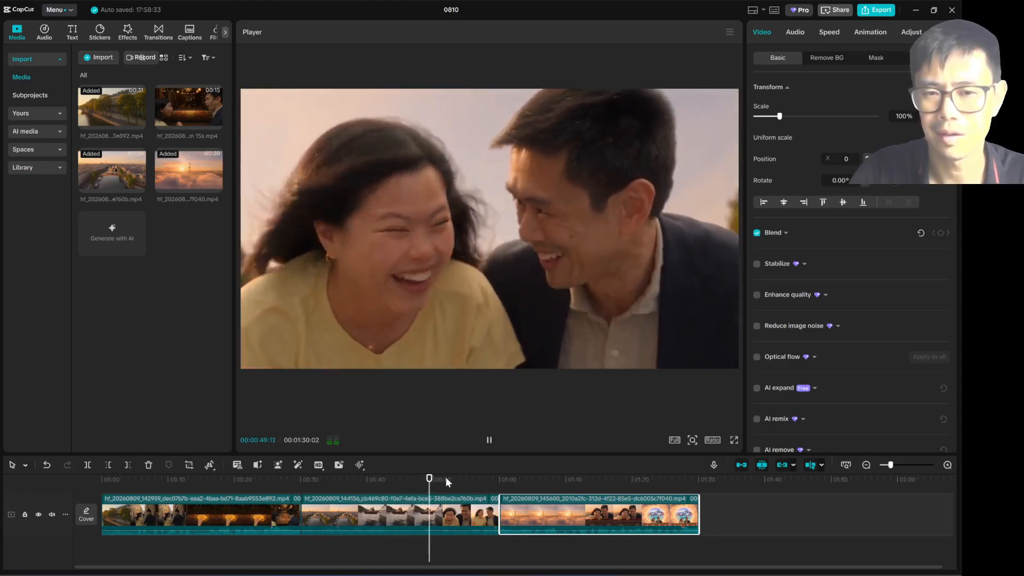
Step: Skip ahead on the timeline and review the cut between the second and third clips, near the one-minute mark
{"action": "left_click_drag", "start_coordinate": [446, 478], "coordinate": [492, 479]}
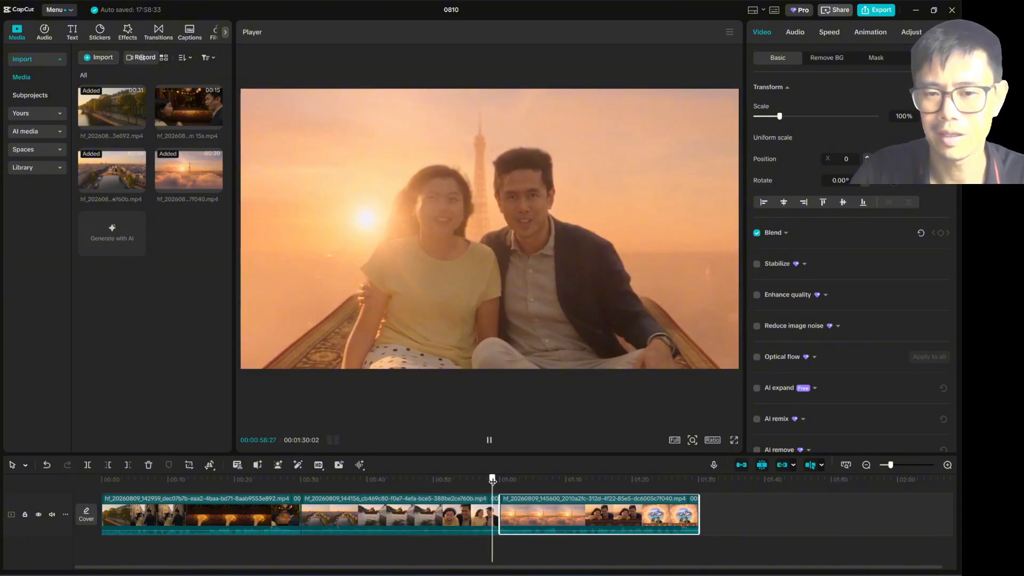
{"action": "key", "text": "space"}
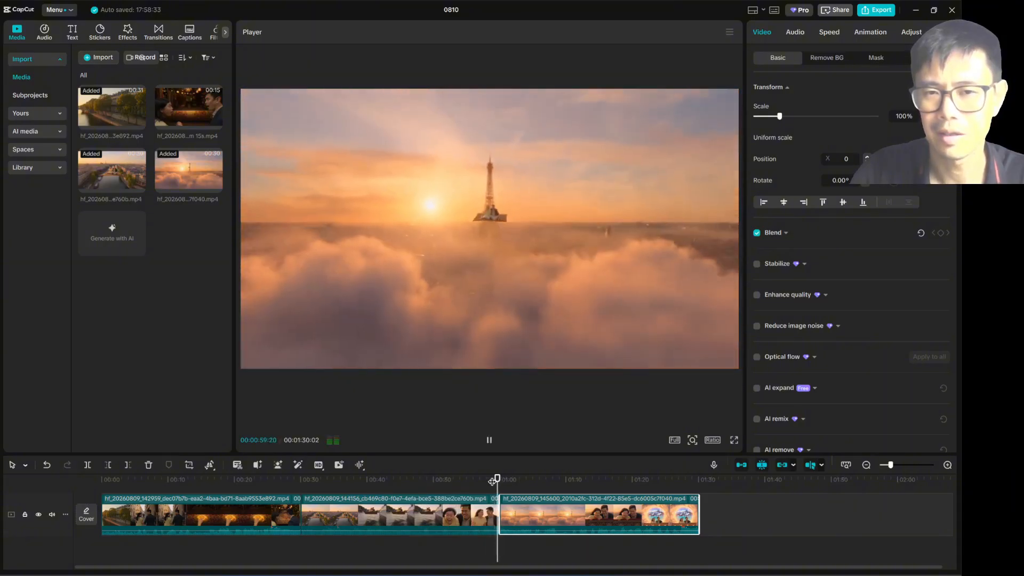
{"action": "left_click", "coordinate": [492, 481]}
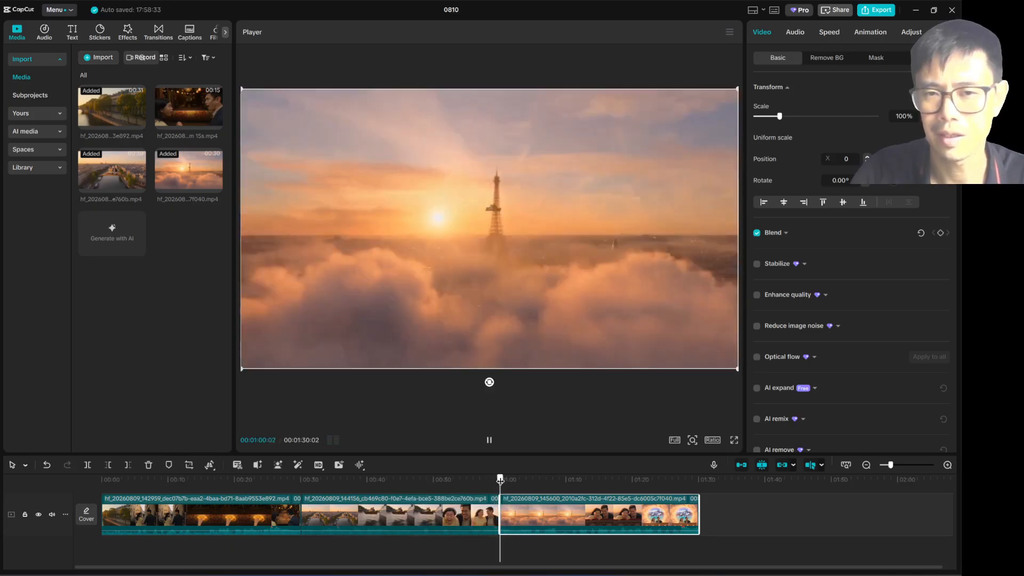
{"action": "left_click_drag", "start_coordinate": [501, 479], "coordinate": [486, 479]}
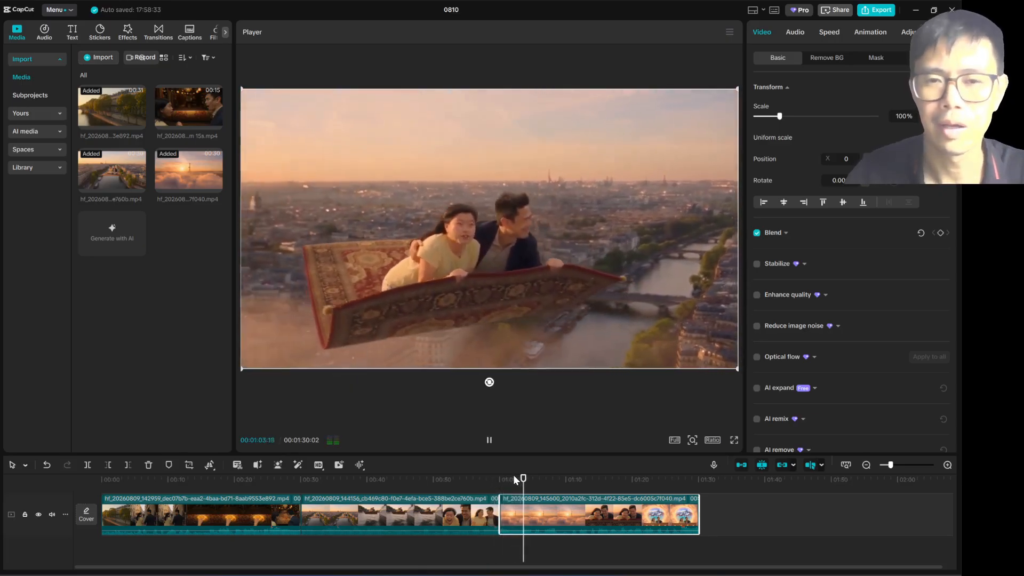
Step: Review the third clip's portal sequence on the timeline through to the end of the video
{"action": "key", "text": "space"}
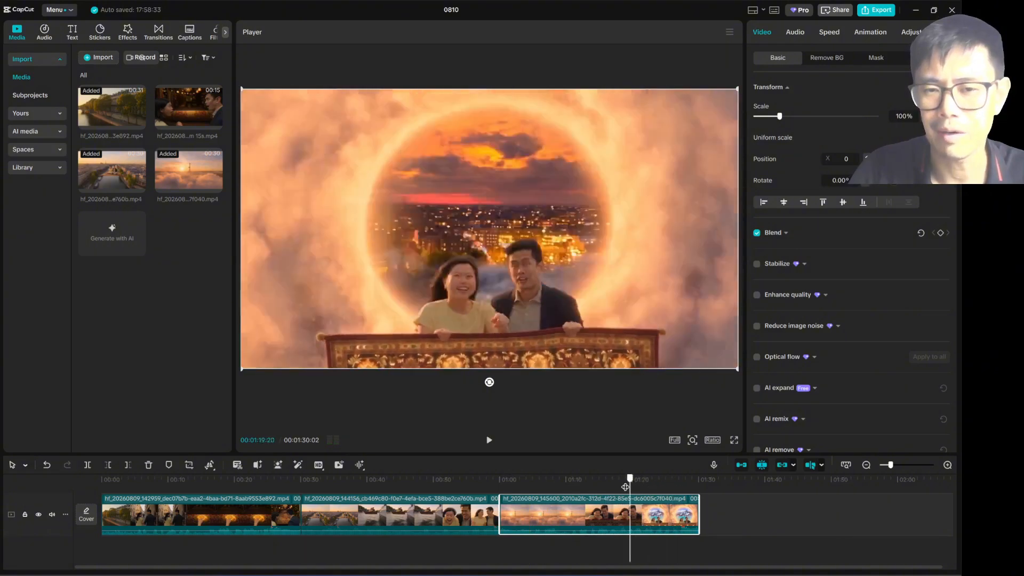
{"action": "left_click_drag", "start_coordinate": [625, 487], "coordinate": [666, 482]}
{"action": "key", "text": "space"}
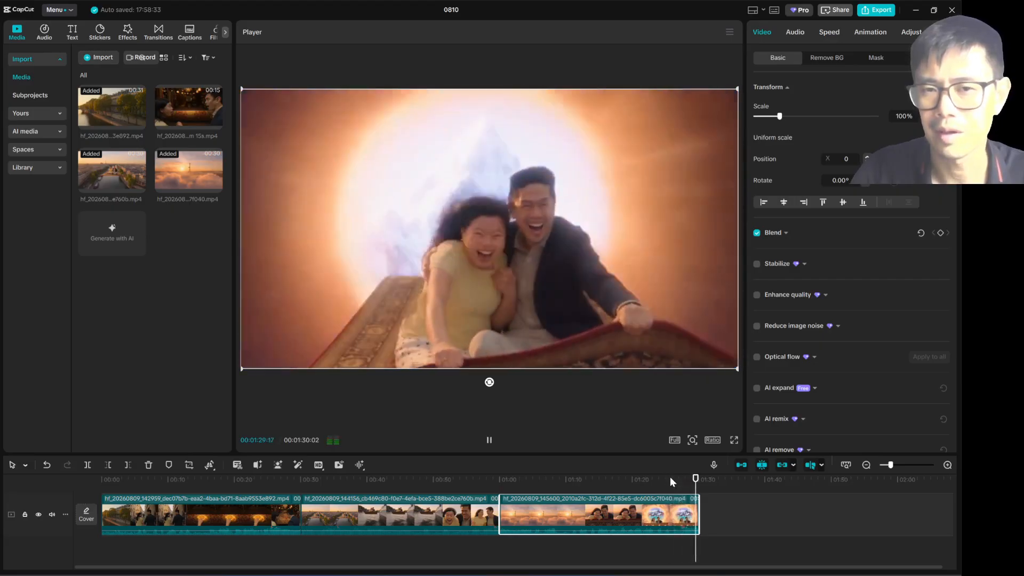
{"action": "left_click_drag", "start_coordinate": [670, 477], "coordinate": [693, 481]}
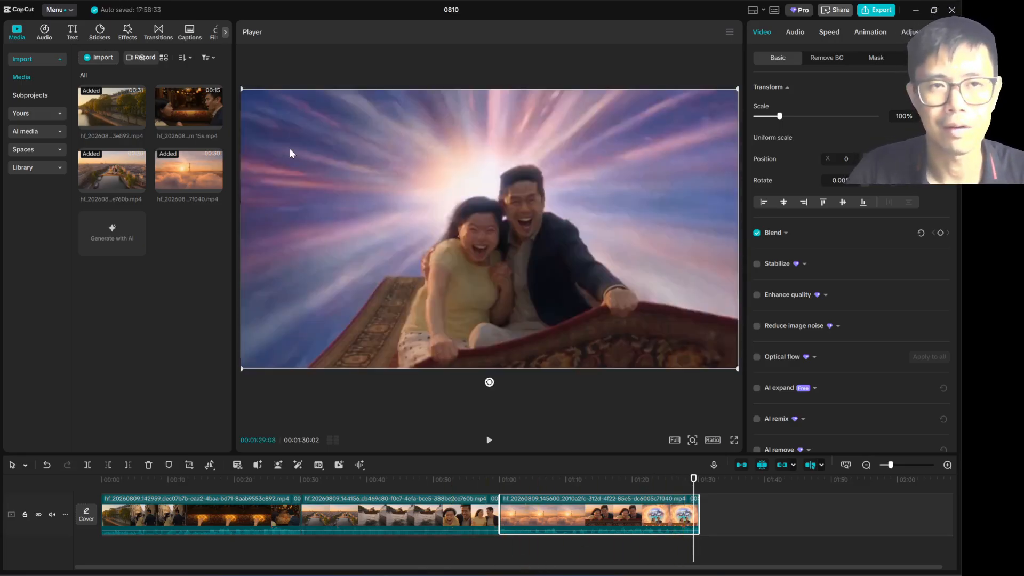
Step: Return to Higgsfield, browse the generation history and open the vertical clip of the man in the red jacket and sunglasses
{"action": "key", "text": "alt+Tab"}
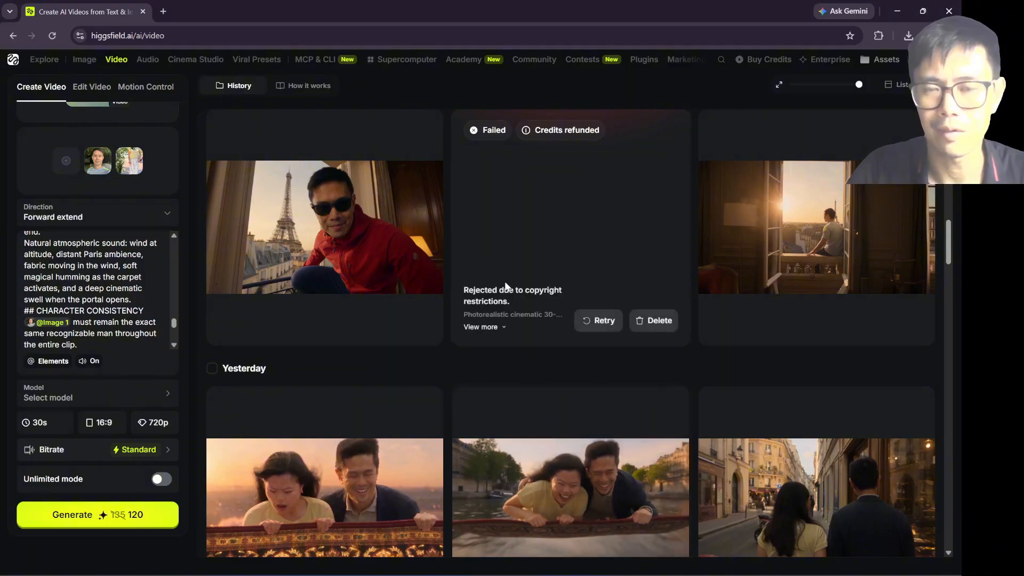
{"action": "scroll", "coordinate": [507, 286], "scroll_direction": "up", "scroll_amount": 4}
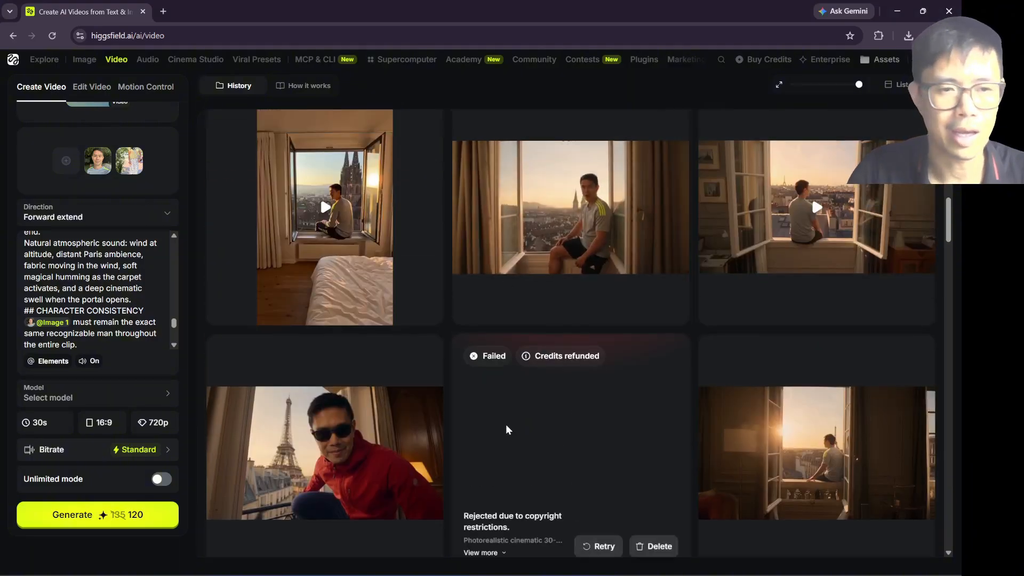
{"action": "scroll", "coordinate": [507, 430], "scroll_direction": "up", "scroll_amount": 5}
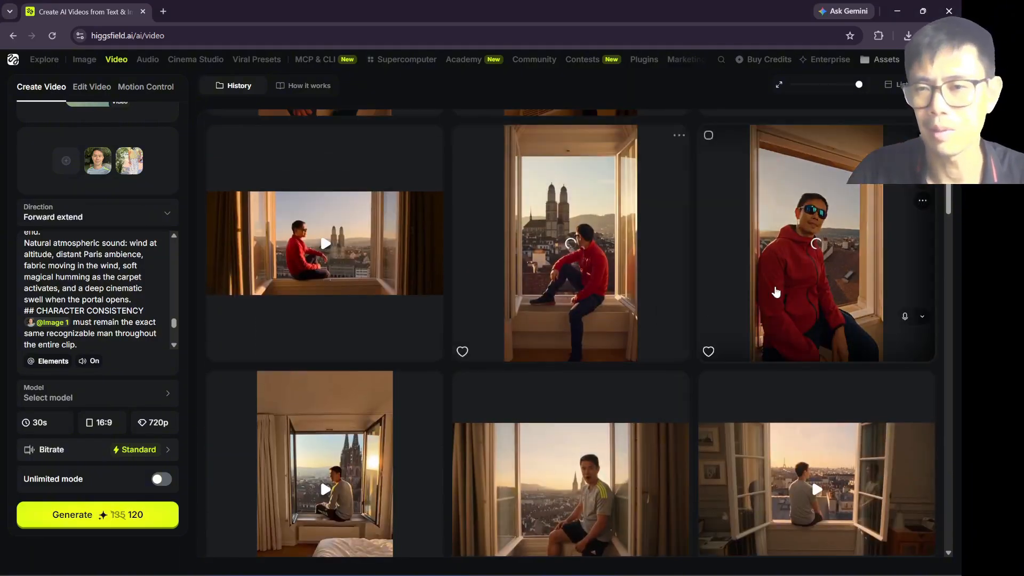
{"action": "scroll", "coordinate": [747, 256], "scroll_direction": "up", "scroll_amount": 5}
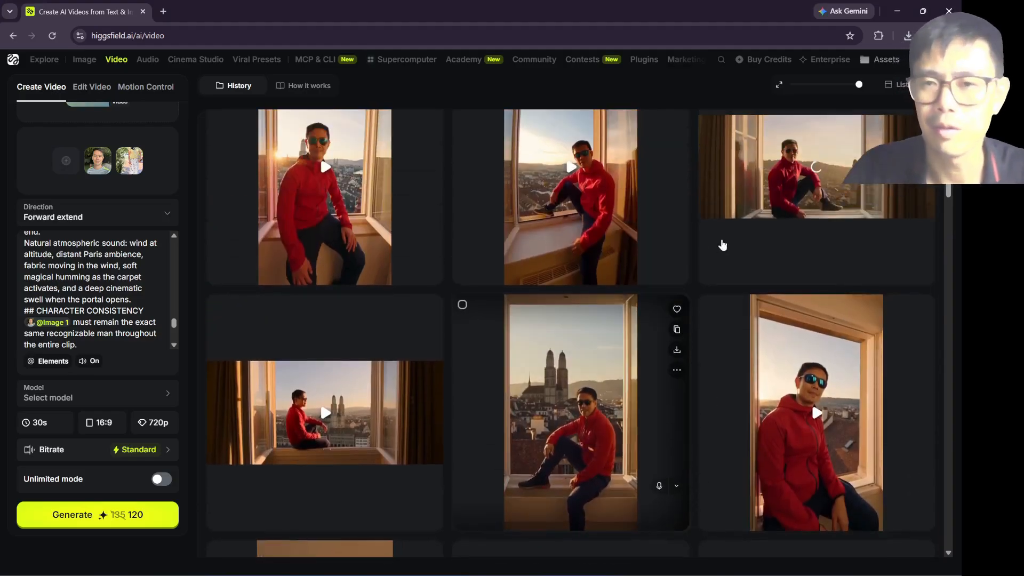
{"action": "scroll", "coordinate": [918, 235], "scroll_direction": "down", "scroll_amount": 3}
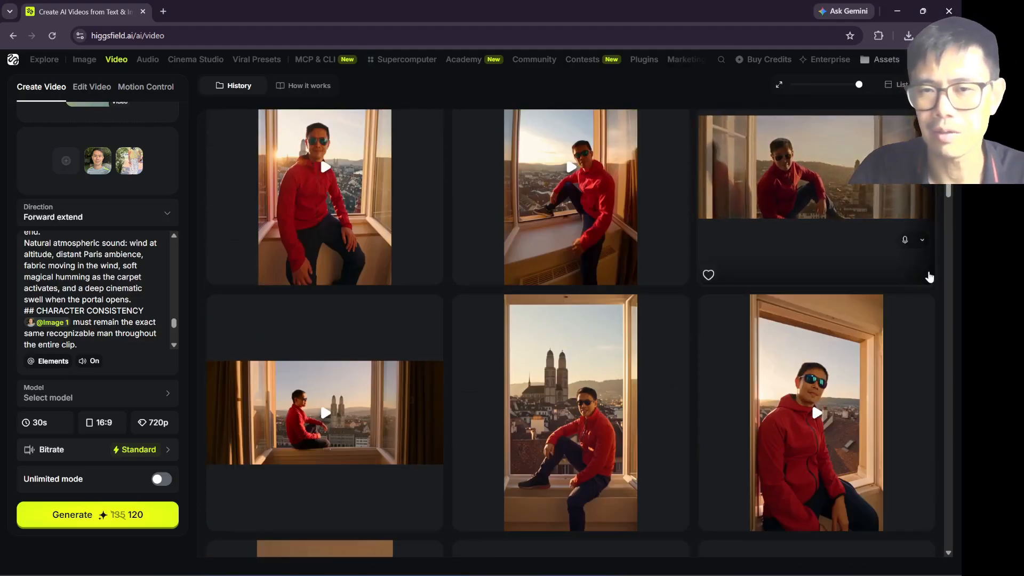
{"action": "scroll", "coordinate": [928, 275], "scroll_direction": "down", "scroll_amount": 3}
{"action": "scroll", "coordinate": [918, 267], "scroll_direction": "down", "scroll_amount": 2}
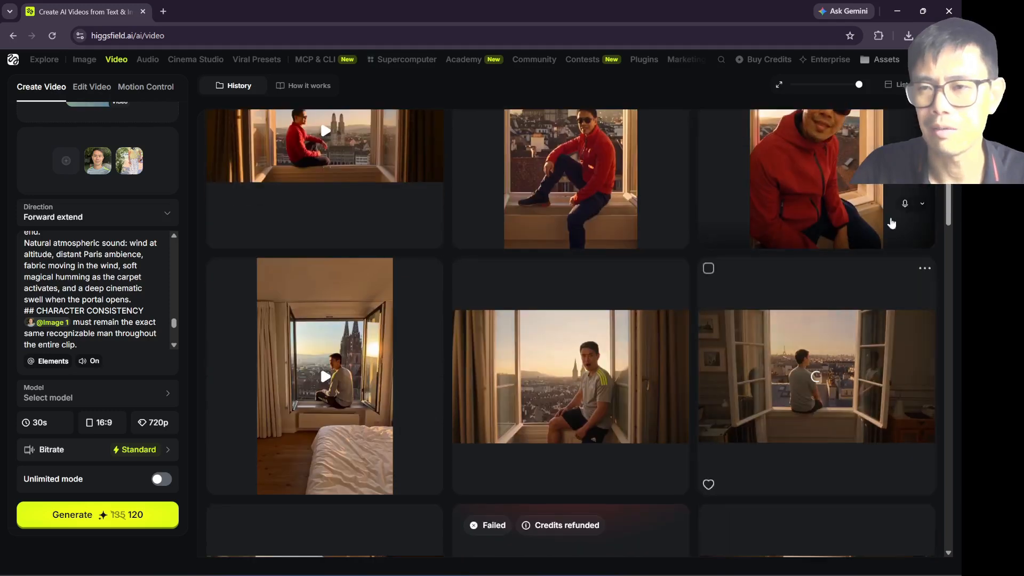
{"action": "scroll", "coordinate": [848, 321], "scroll_direction": "up", "scroll_amount": 3}
{"action": "left_click", "coordinate": [853, 393]}
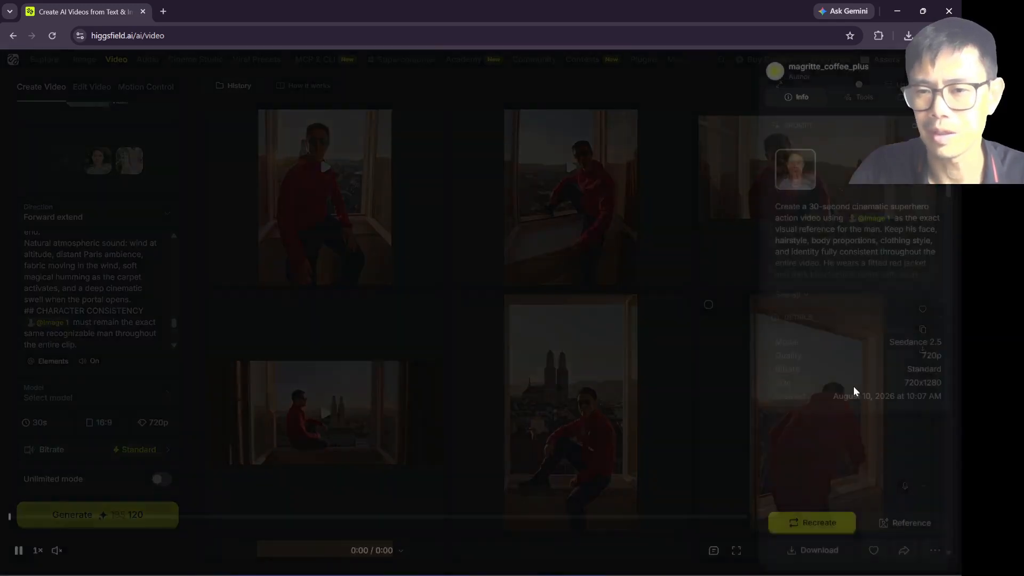
Step: Expand the full prompt of the girl-and-parrot adventure clip and play the clip from the start
{"action": "left_click", "coordinate": [19, 551]}
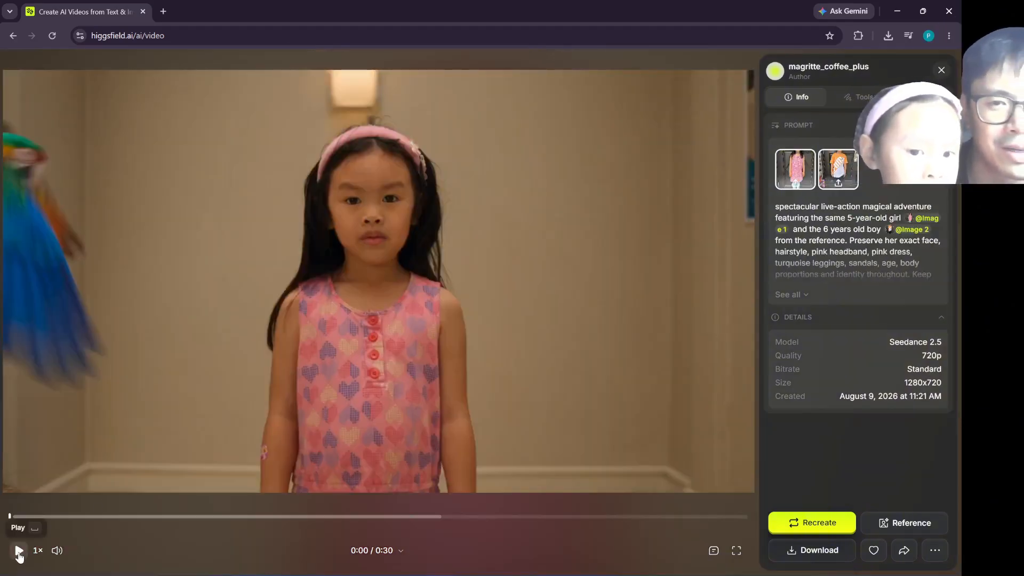
{"action": "left_click", "coordinate": [790, 294]}
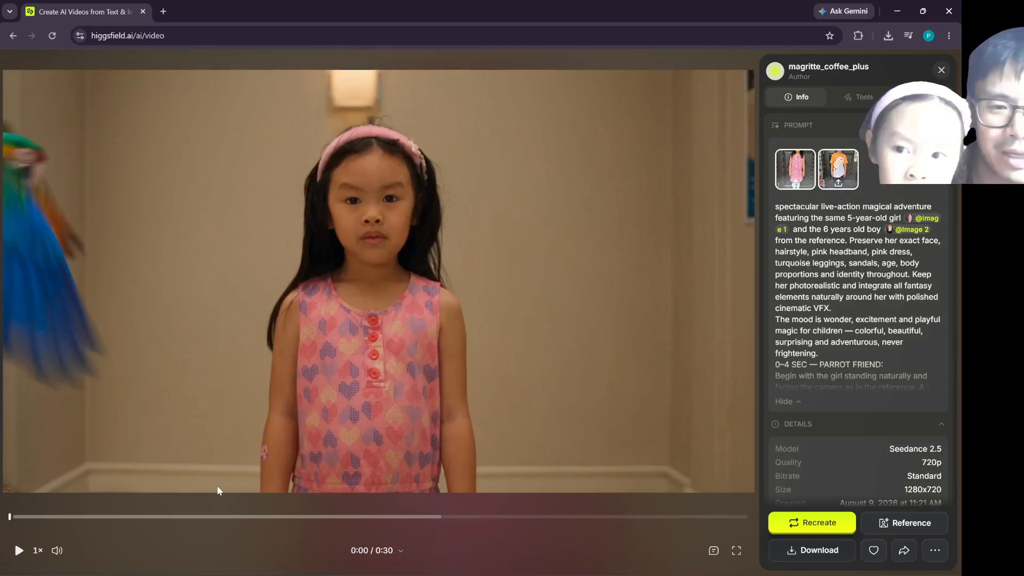
{"action": "left_click", "coordinate": [18, 551]}
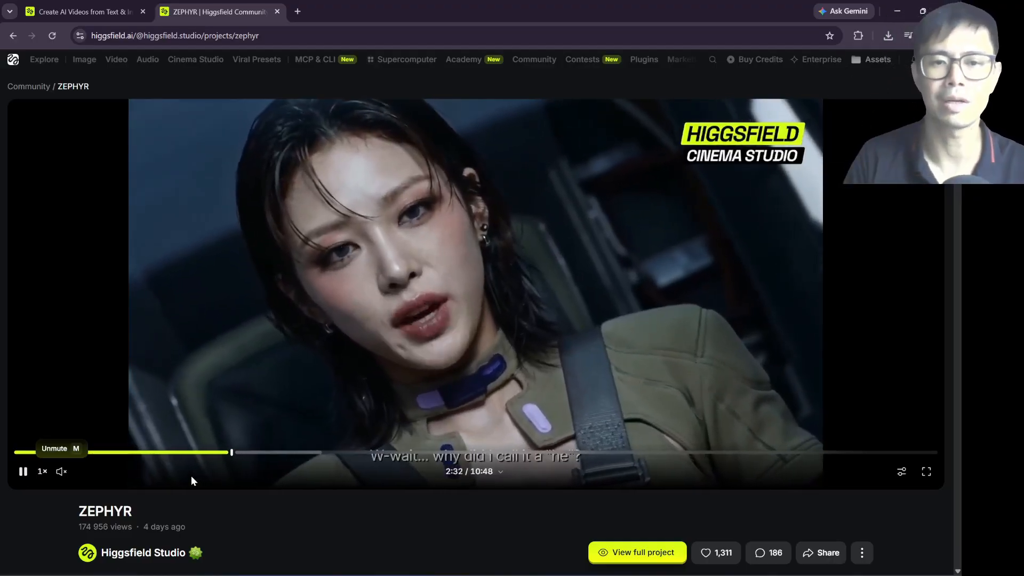
Step: Skip ahead in the ZEPHYR community film to about 3:48
{"action": "left_click_drag", "start_coordinate": [261, 454], "coordinate": [339, 455]}
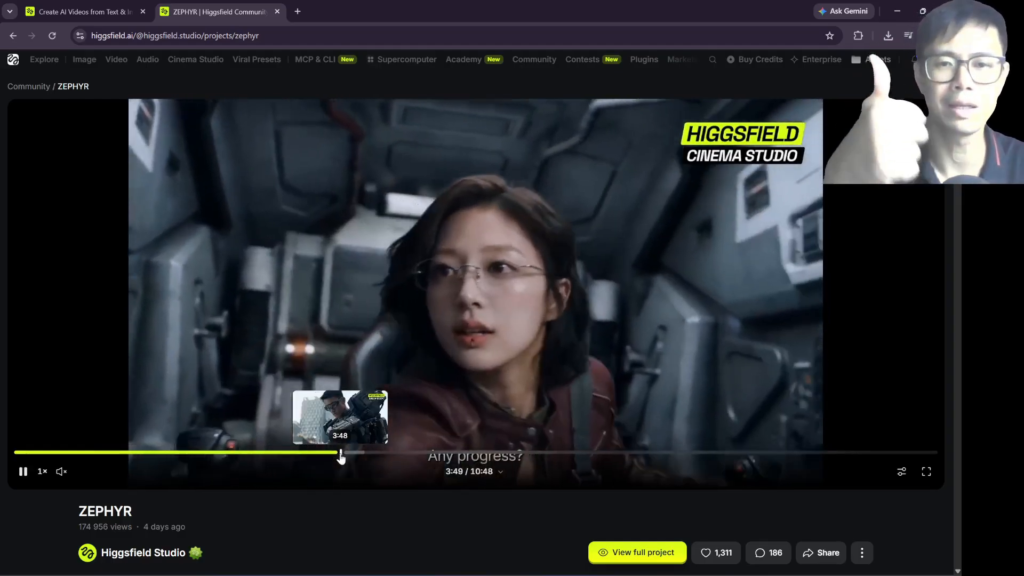